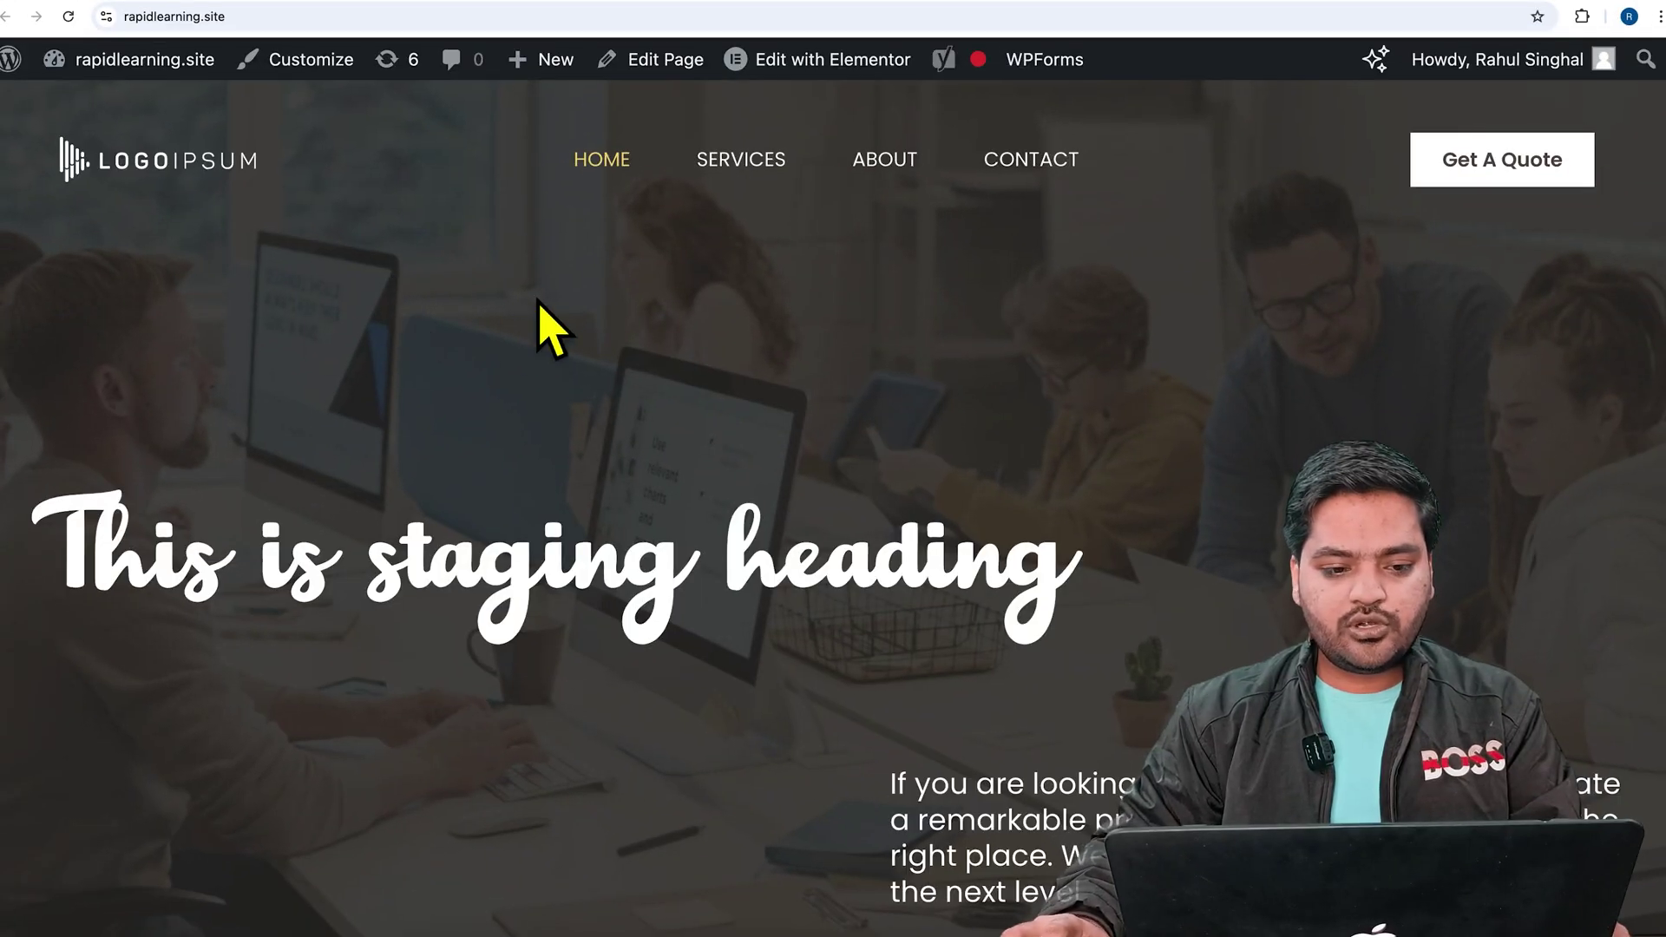
Step: Go to the WordPress admin dashboard by adding /wp-admin to the site address
{"action": "left_click", "coordinate": [205, 17]}
{"action": "type", "text": "/wp-admin"}
{"action": "key", "text": "Return"}
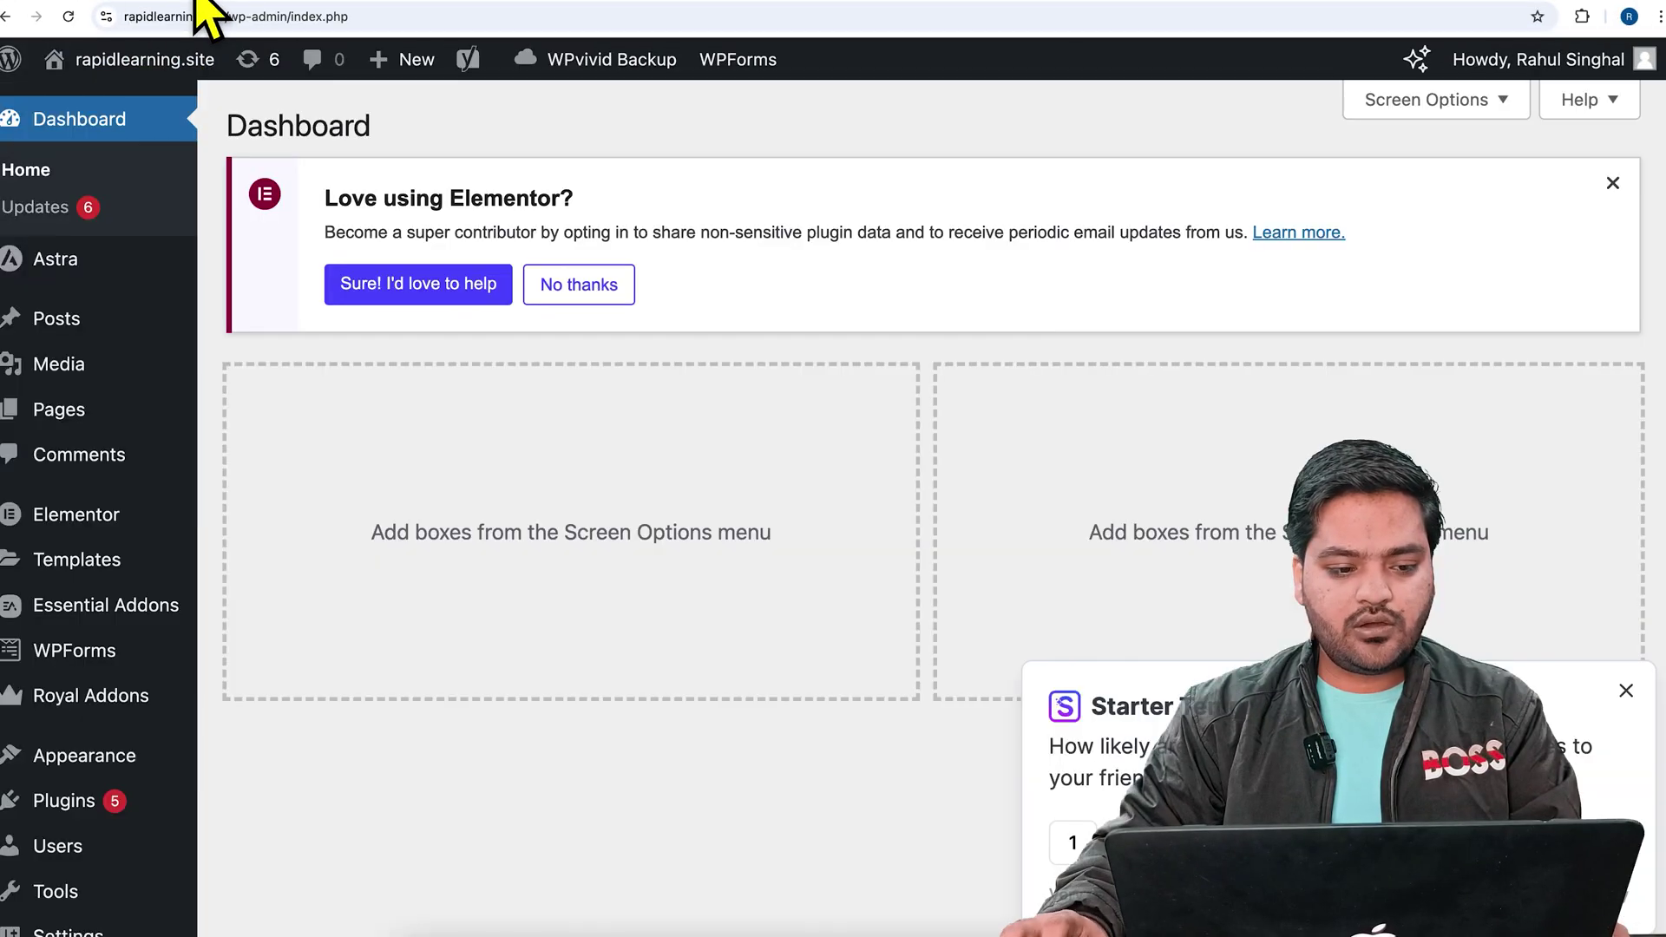
{"action": "scroll", "coordinate": [156, 538], "scroll_direction": "down", "scroll_amount": 3}
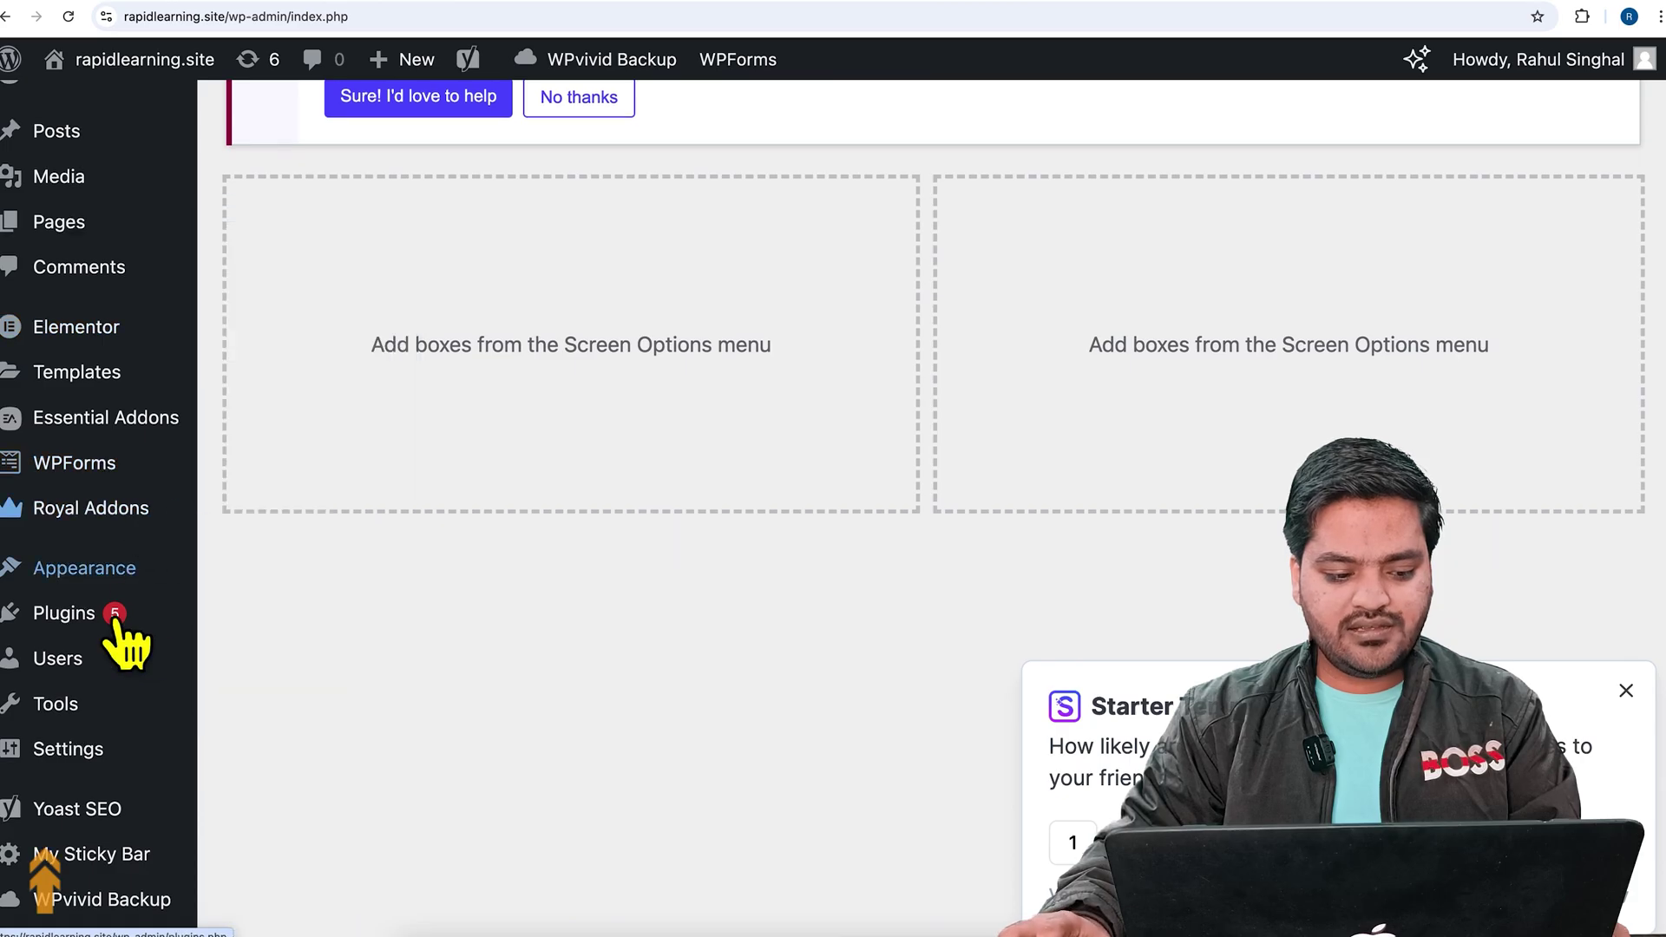
Step: Search Add New Plugins for 'yoast' and confirm Yoast SEO is already active
{"action": "mouse_move", "coordinate": [121, 616]}
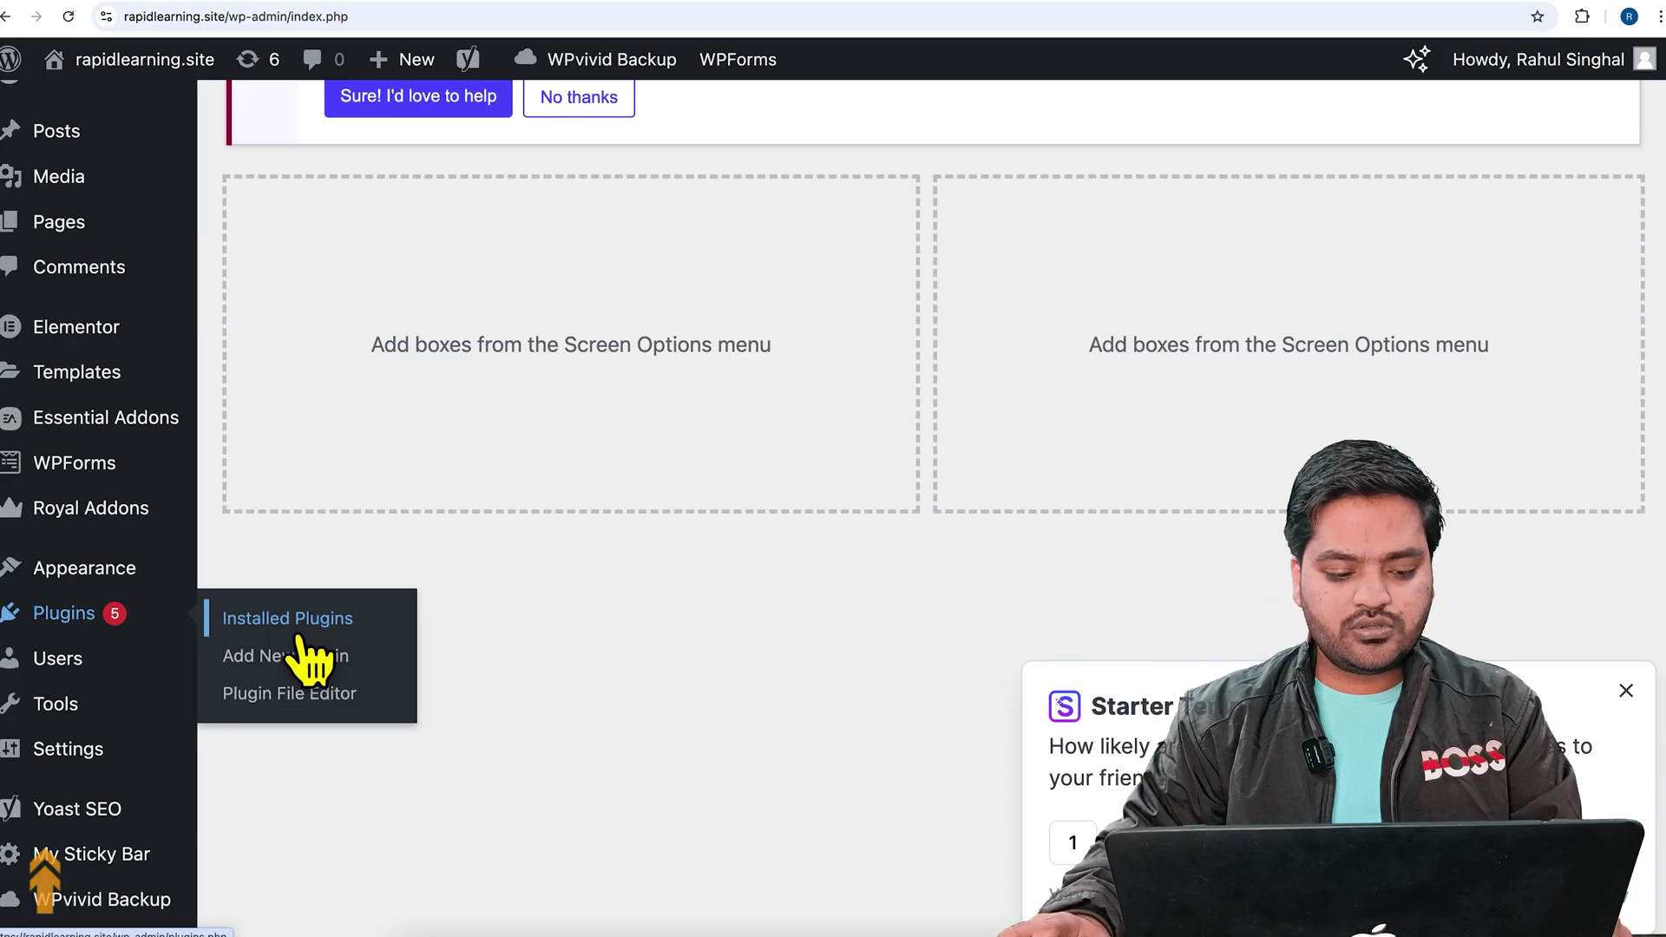
{"action": "left_click", "coordinate": [301, 655]}
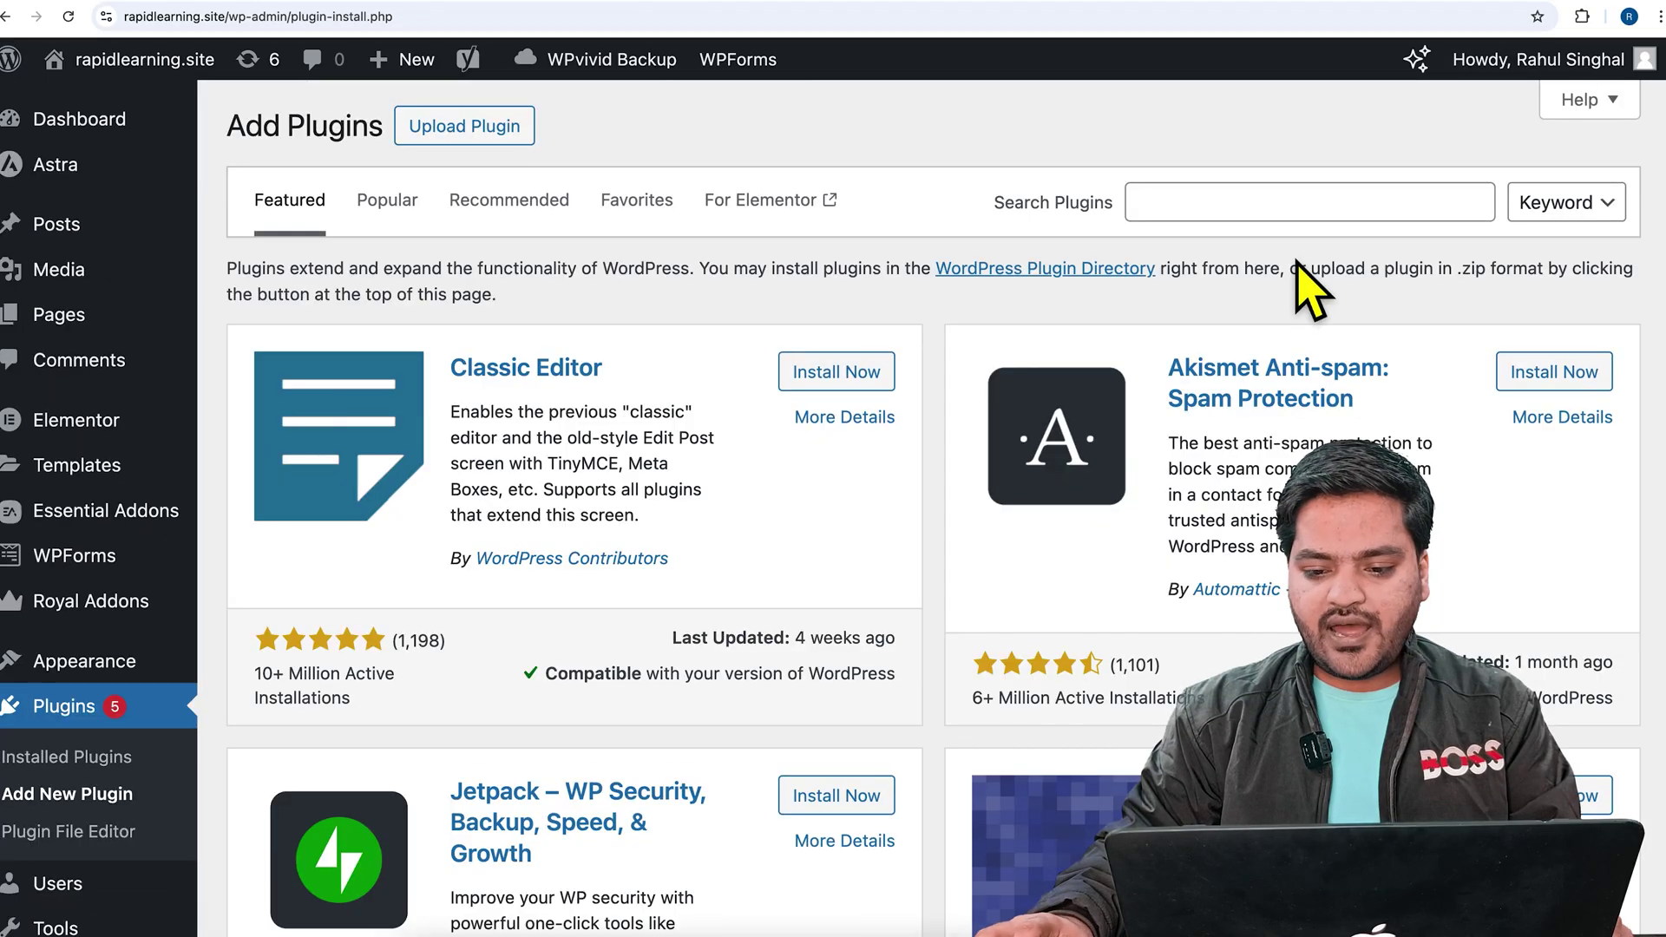
{"action": "left_click", "coordinate": [1283, 213]}
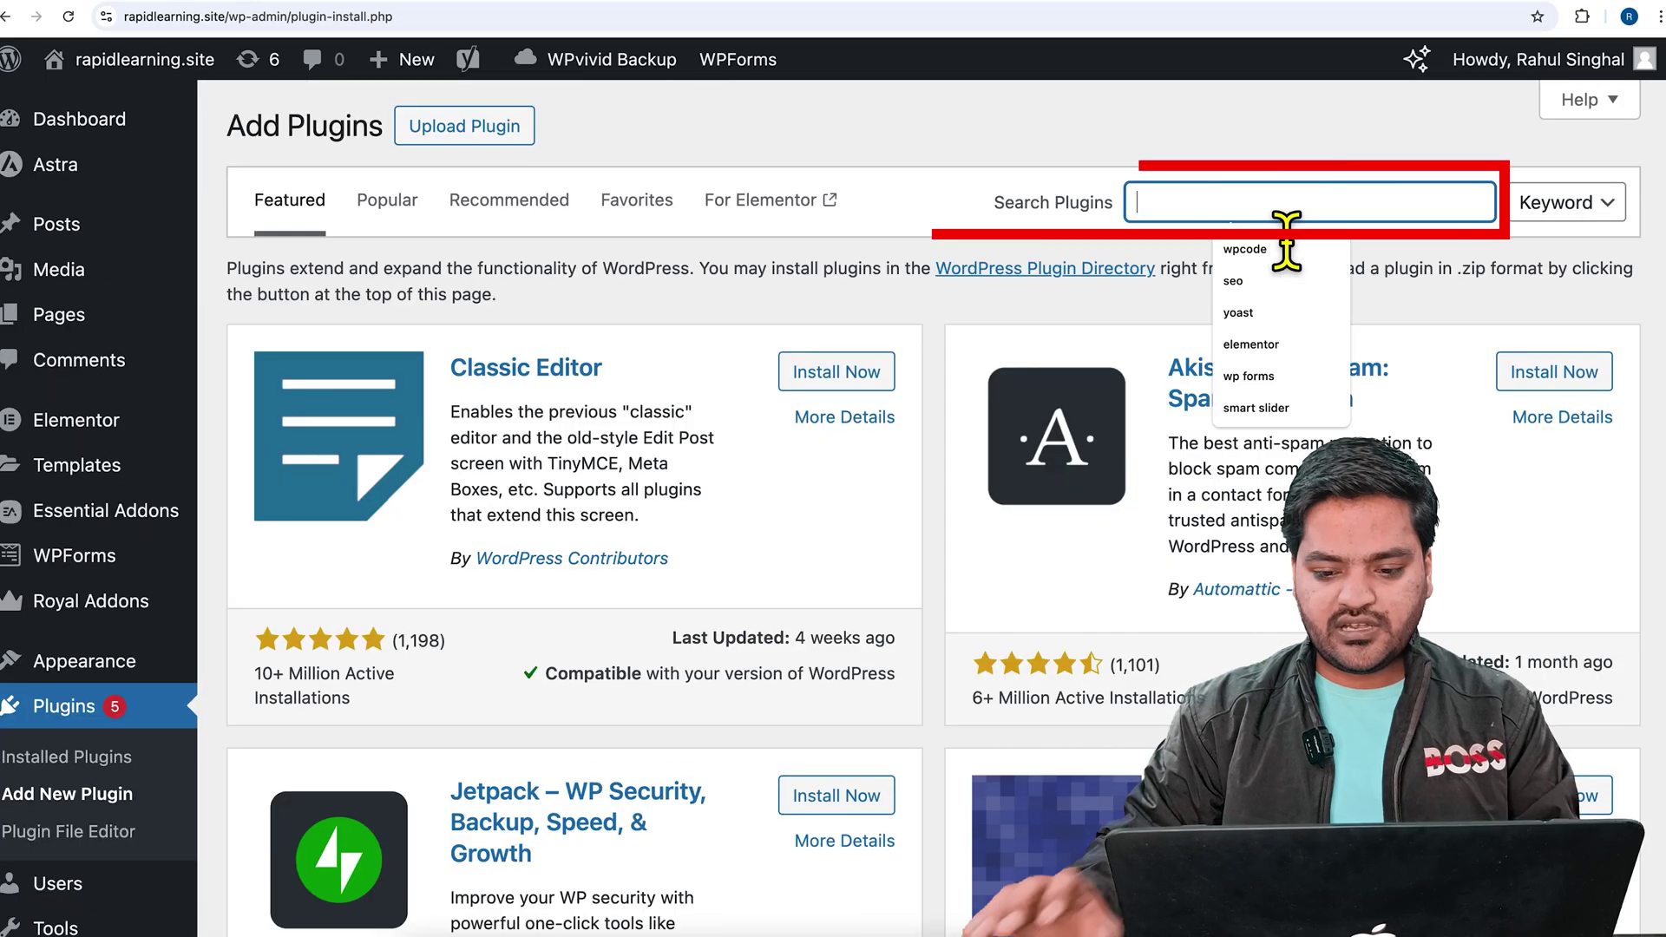
{"action": "type", "text": "yoast"}
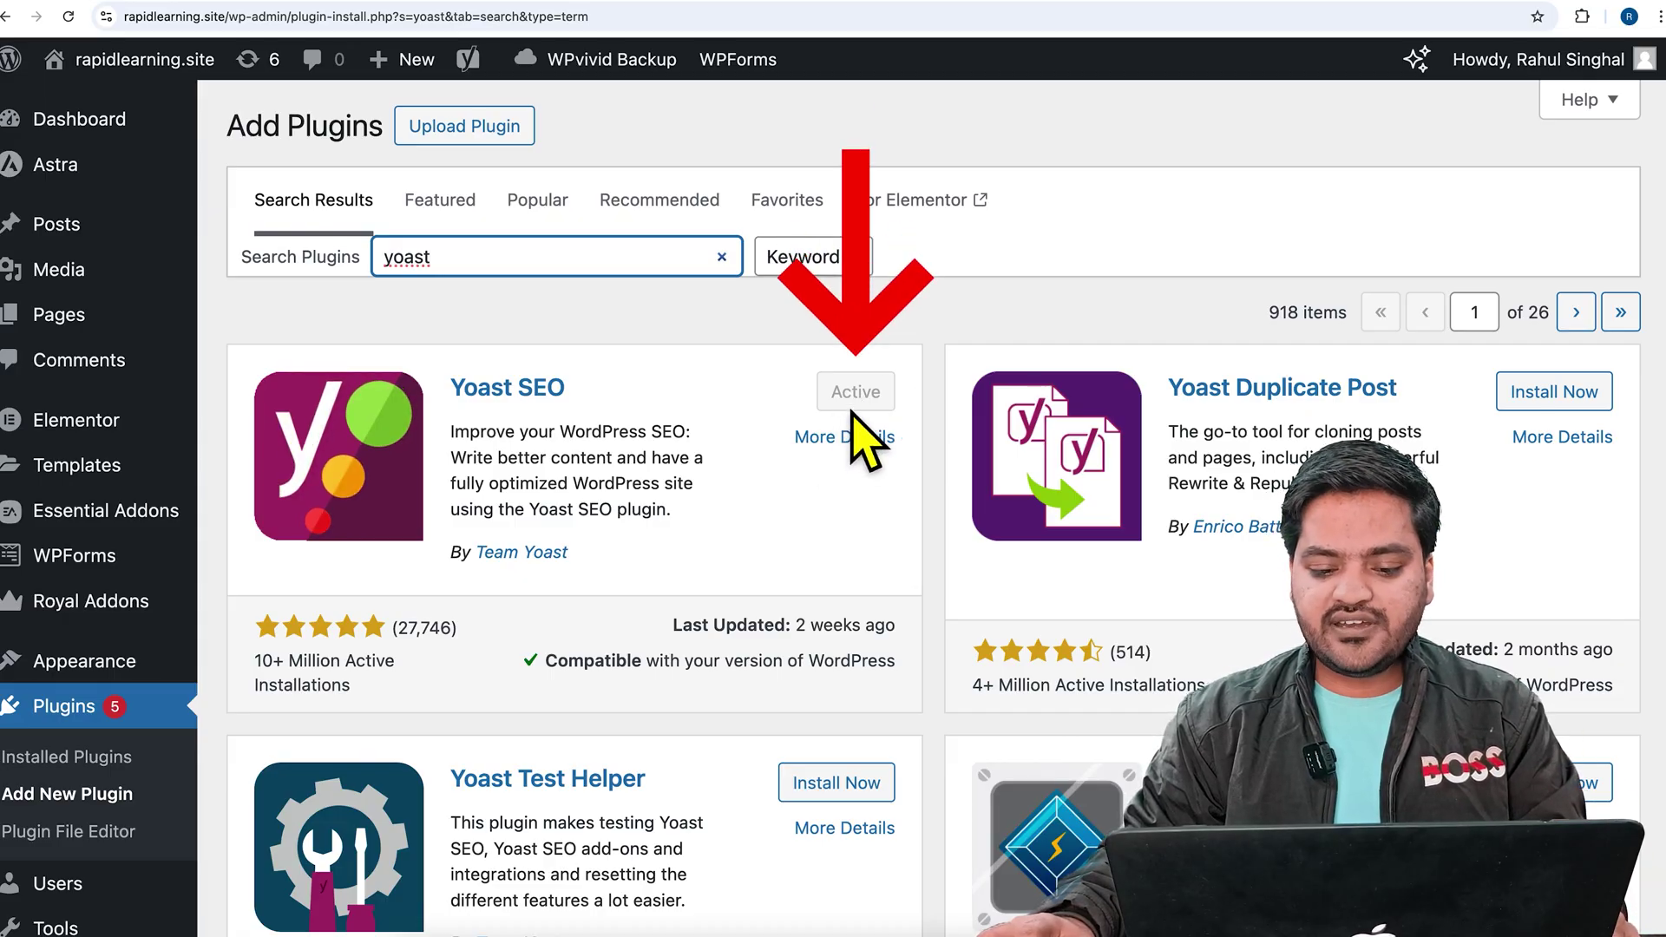
{"action": "scroll", "coordinate": [184, 574], "scroll_direction": "down", "scroll_amount": 2}
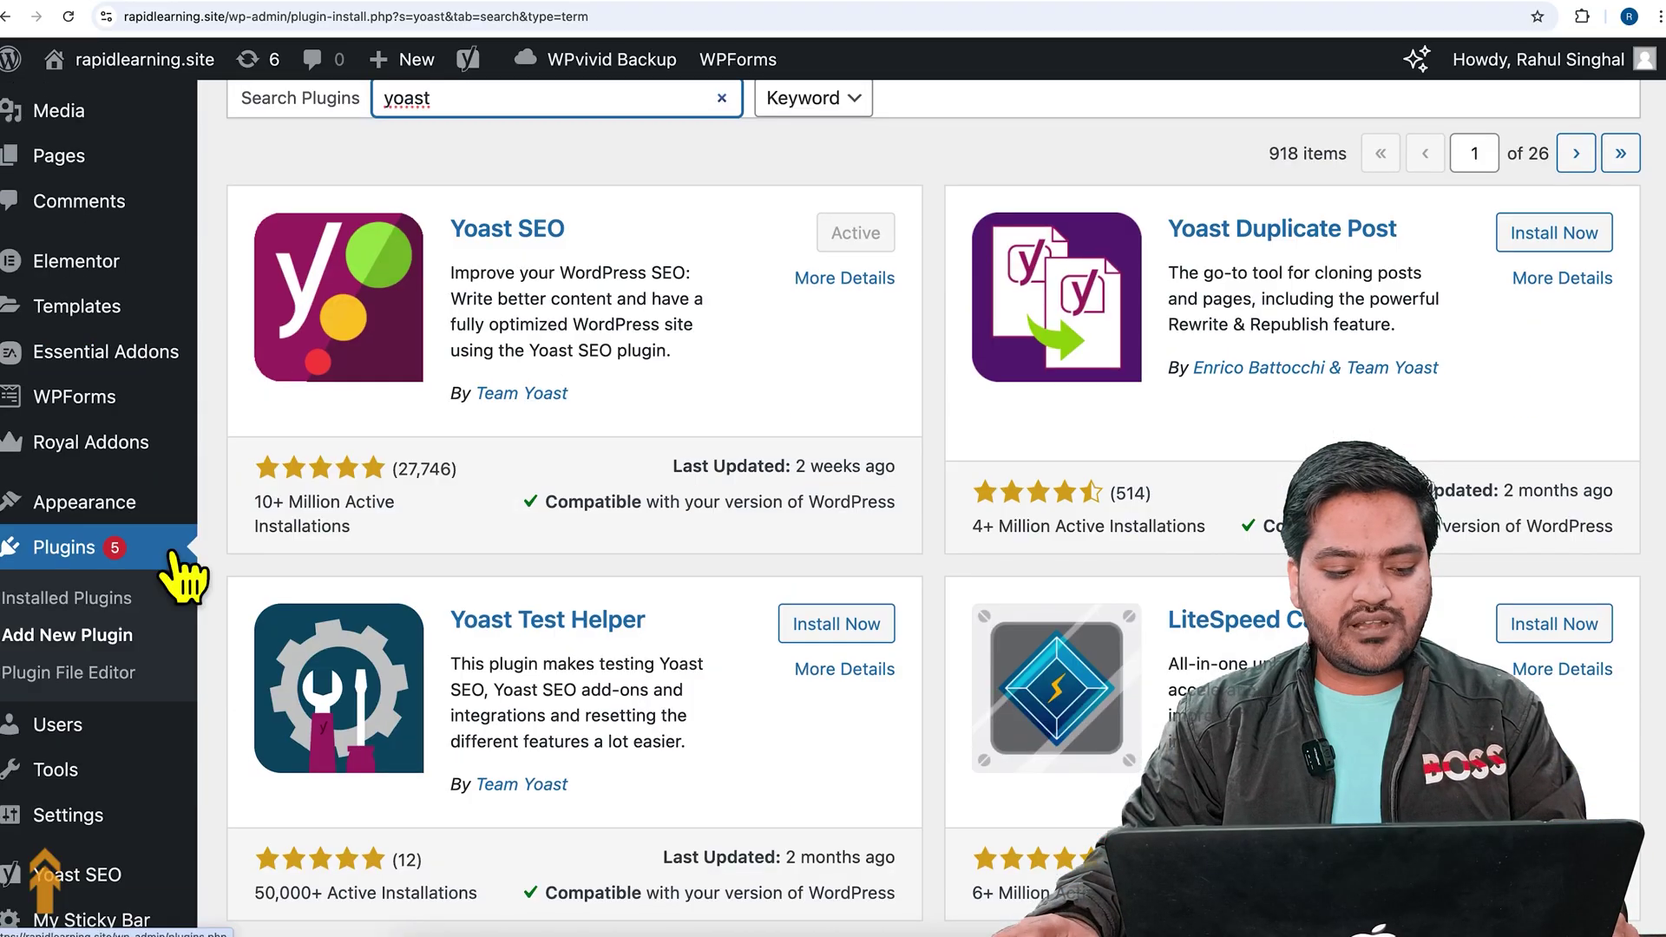
{"action": "scroll", "coordinate": [184, 574], "scroll_direction": "down", "scroll_amount": 2}
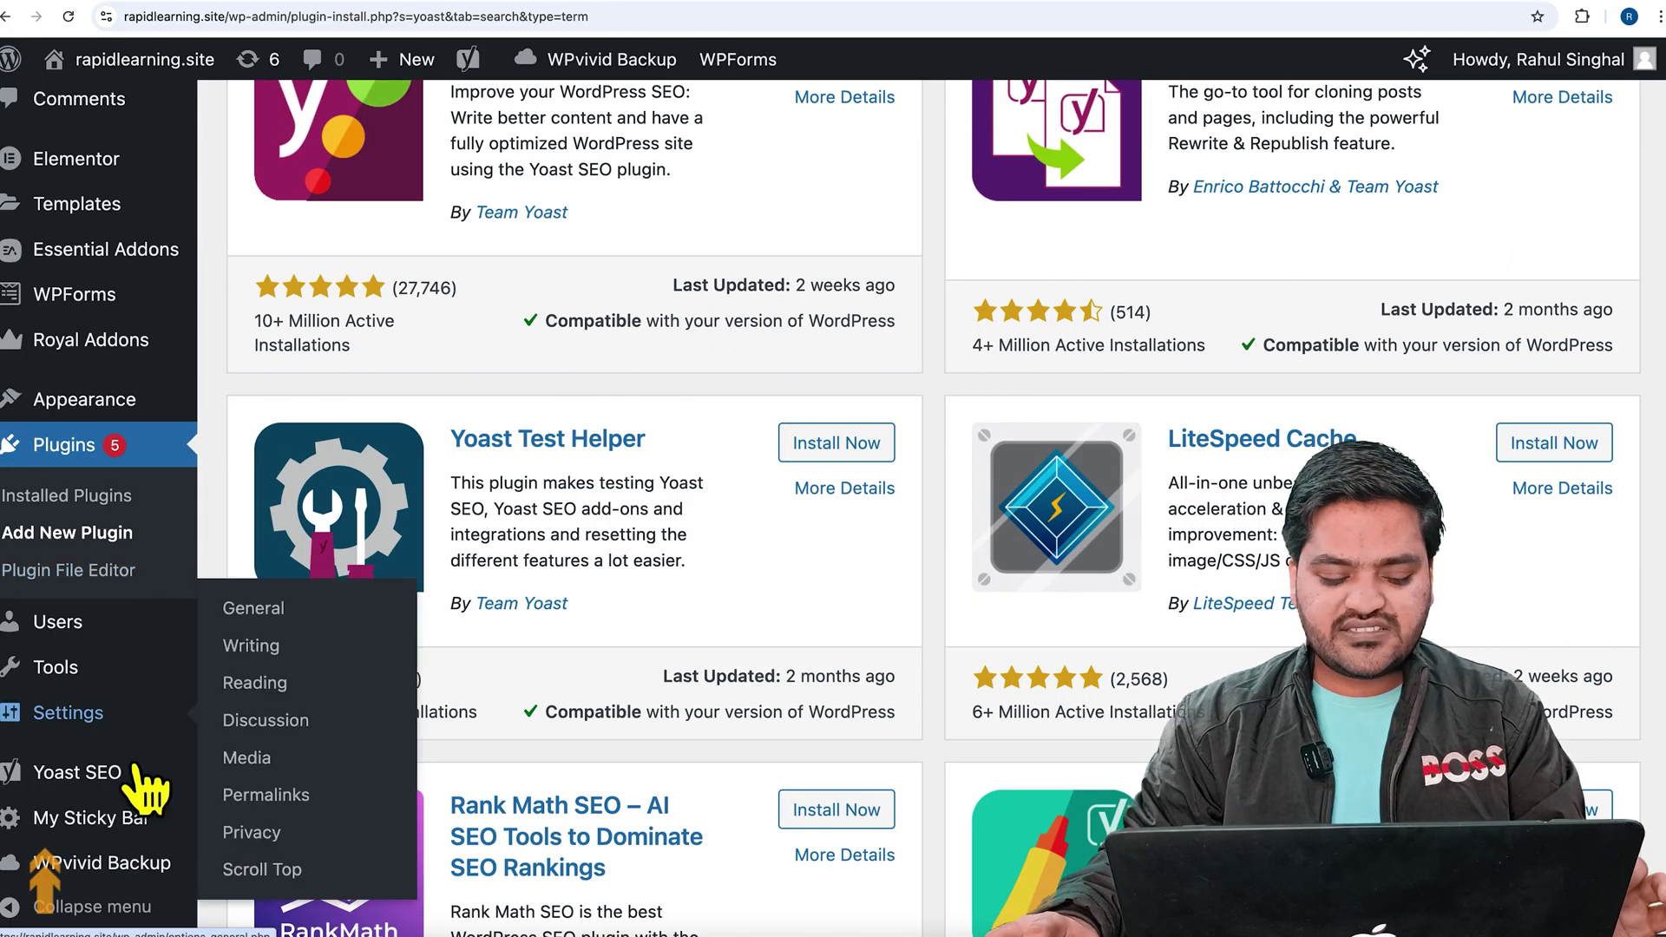
Step: Open Yoast SEO's Advanced > Breadcrumbs settings and point out the separator field
{"action": "mouse_move", "coordinate": [121, 781]}
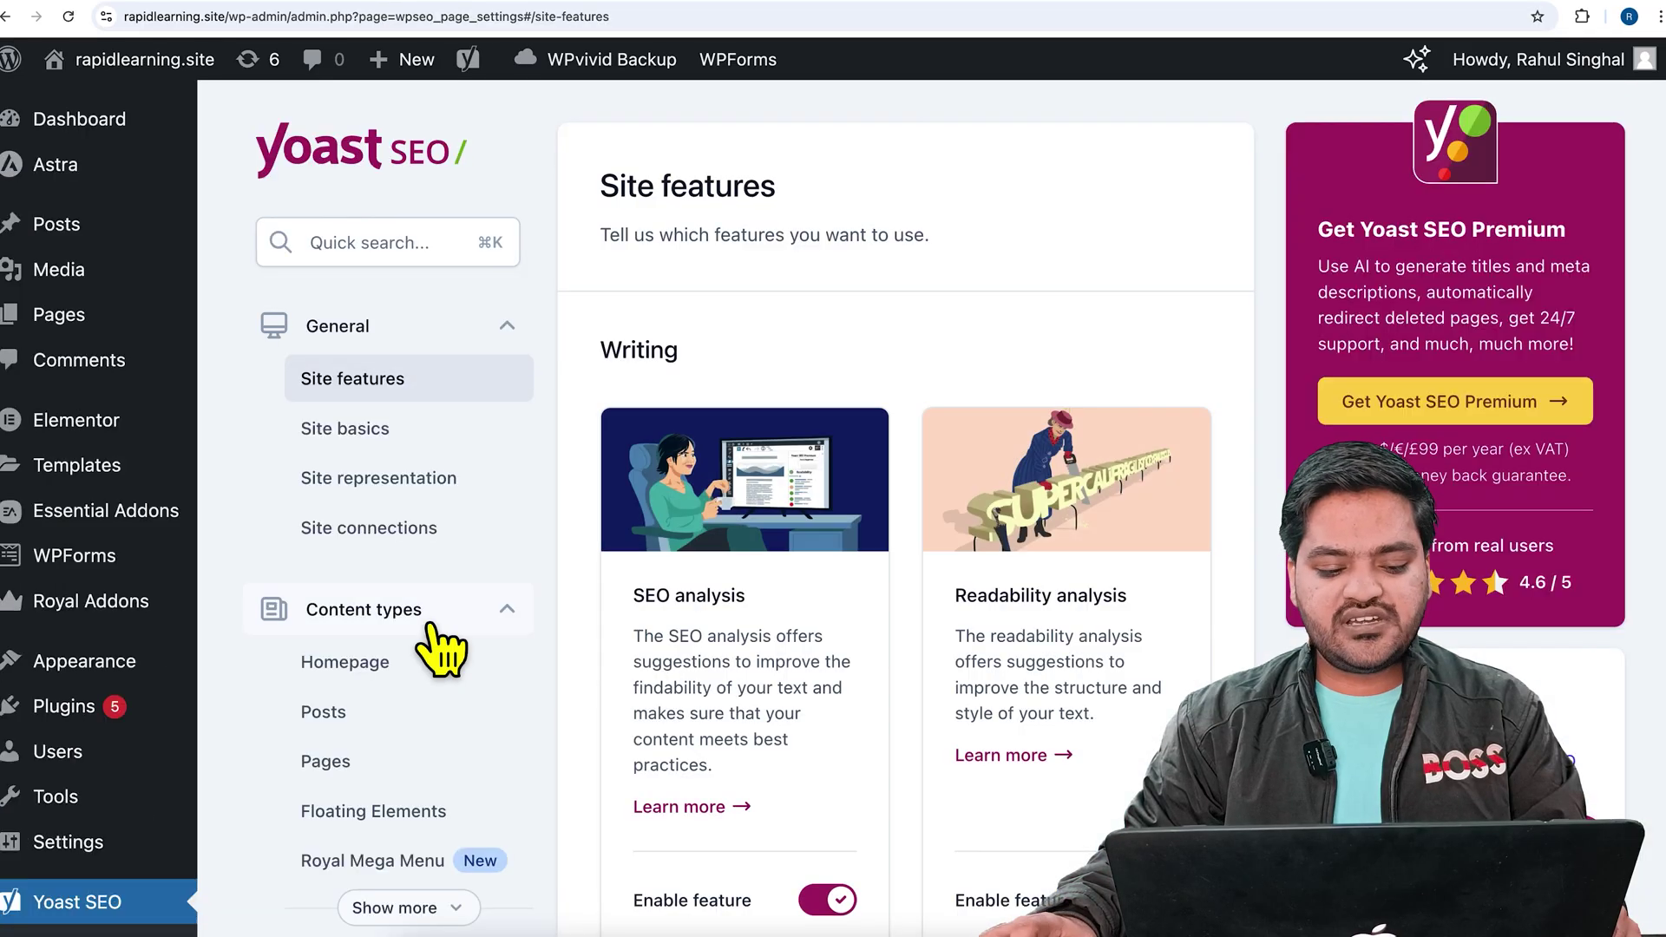
{"action": "scroll", "coordinate": [432, 623], "scroll_direction": "down", "scroll_amount": 2}
{"action": "left_click", "coordinate": [499, 643]}
{"action": "scroll", "coordinate": [501, 656], "scroll_direction": "down", "scroll_amount": 1}
{"action": "scroll", "coordinate": [510, 681], "scroll_direction": "down", "scroll_amount": 1}
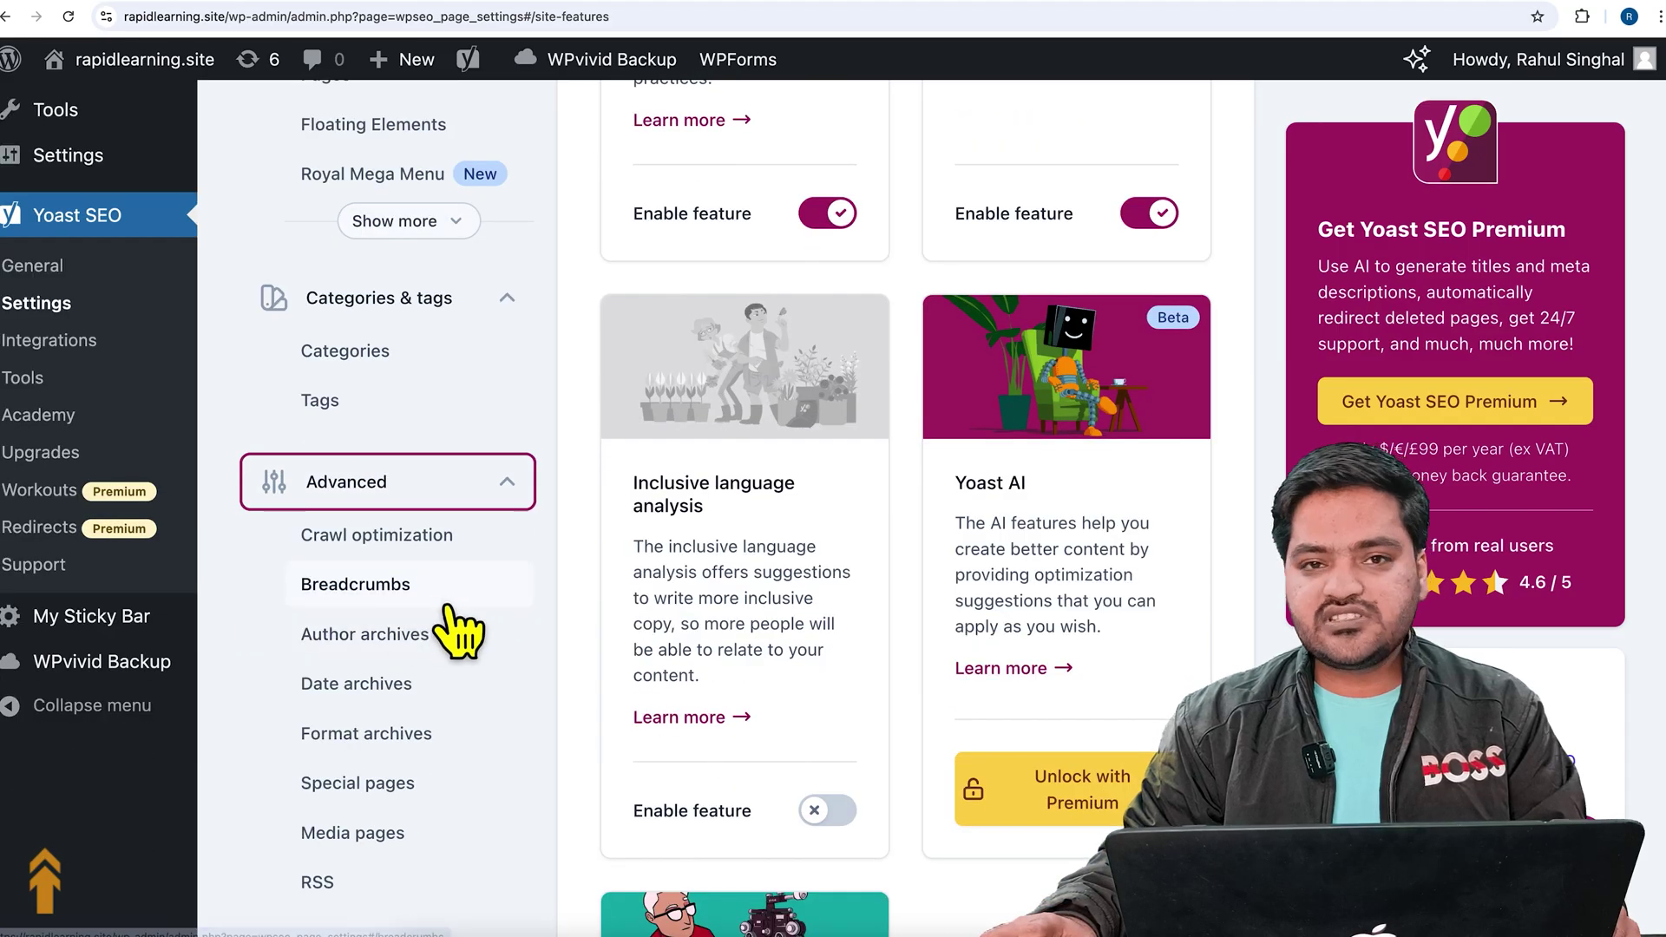
{"action": "left_click", "coordinate": [446, 605]}
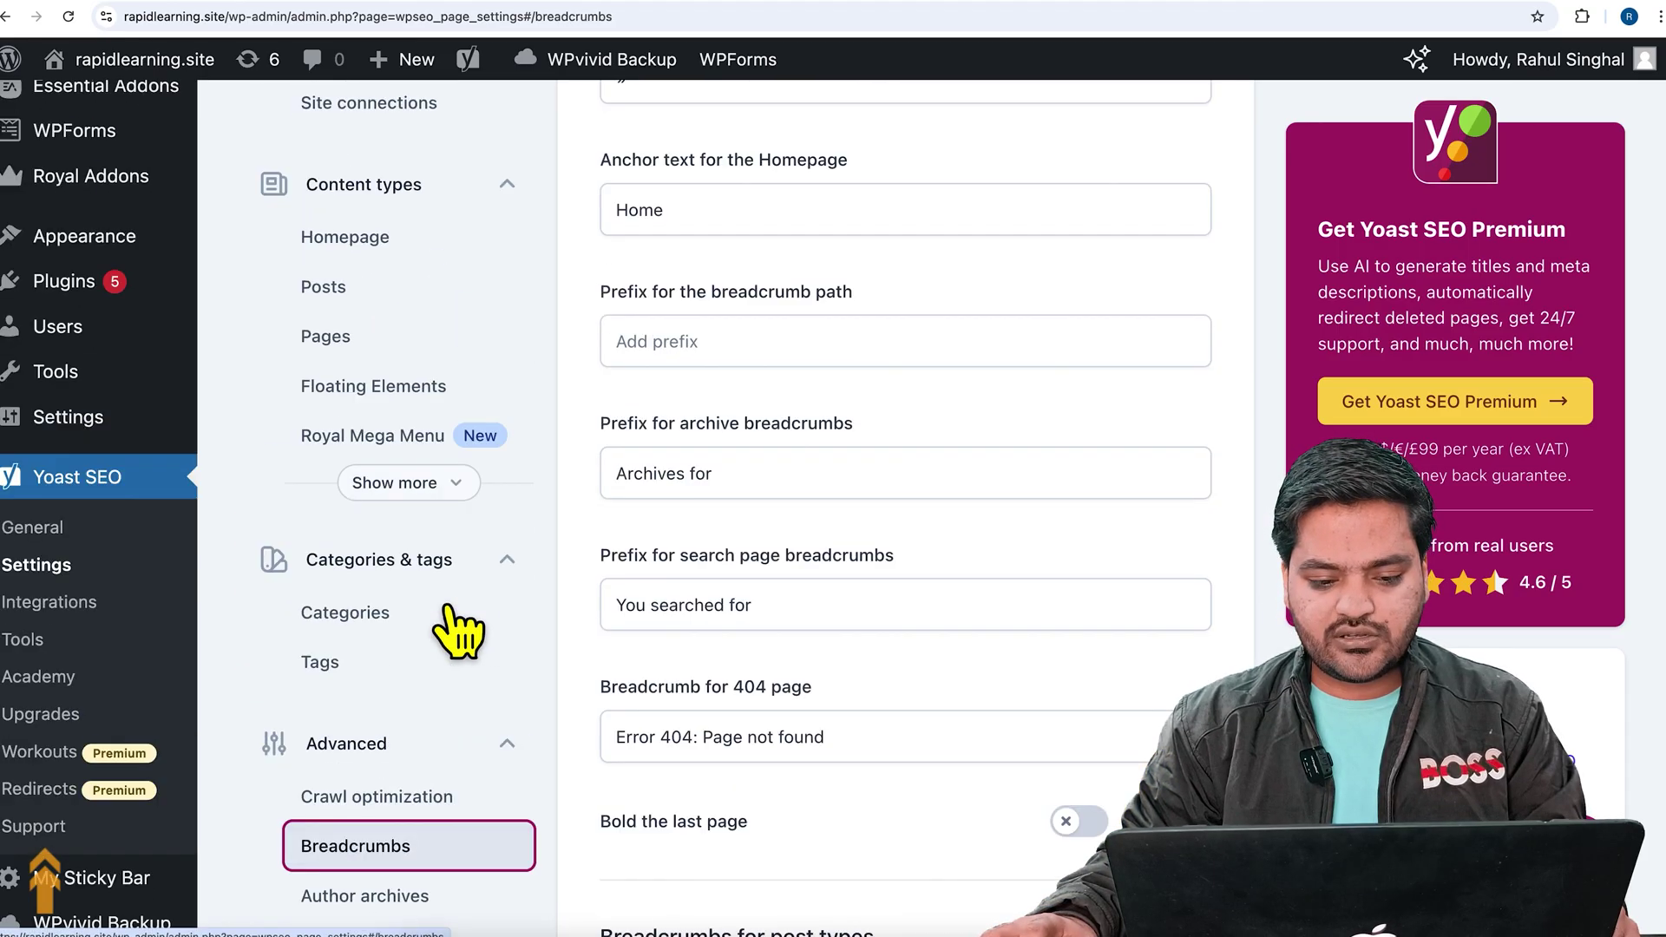
{"action": "left_click_drag", "start_coordinate": [626, 351], "coordinate": [891, 365]}
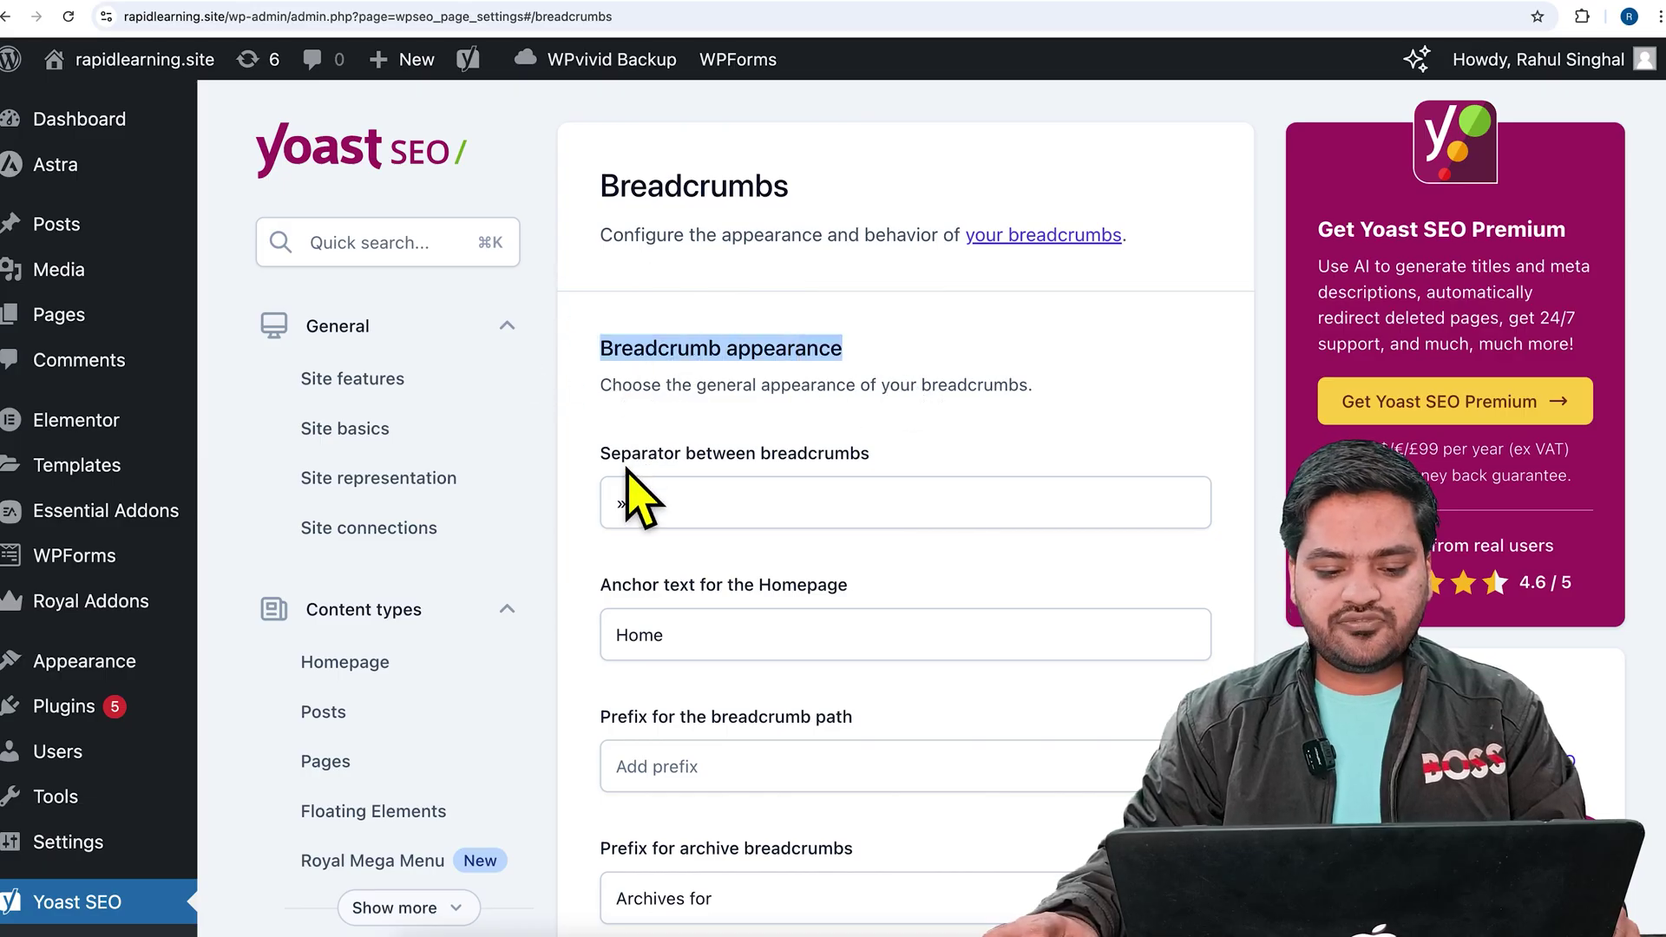
{"action": "left_click_drag", "start_coordinate": [685, 455], "coordinate": [810, 457]}
Step: Set the separator between breadcrumbs to »
{"action": "left_click", "coordinate": [818, 466]}
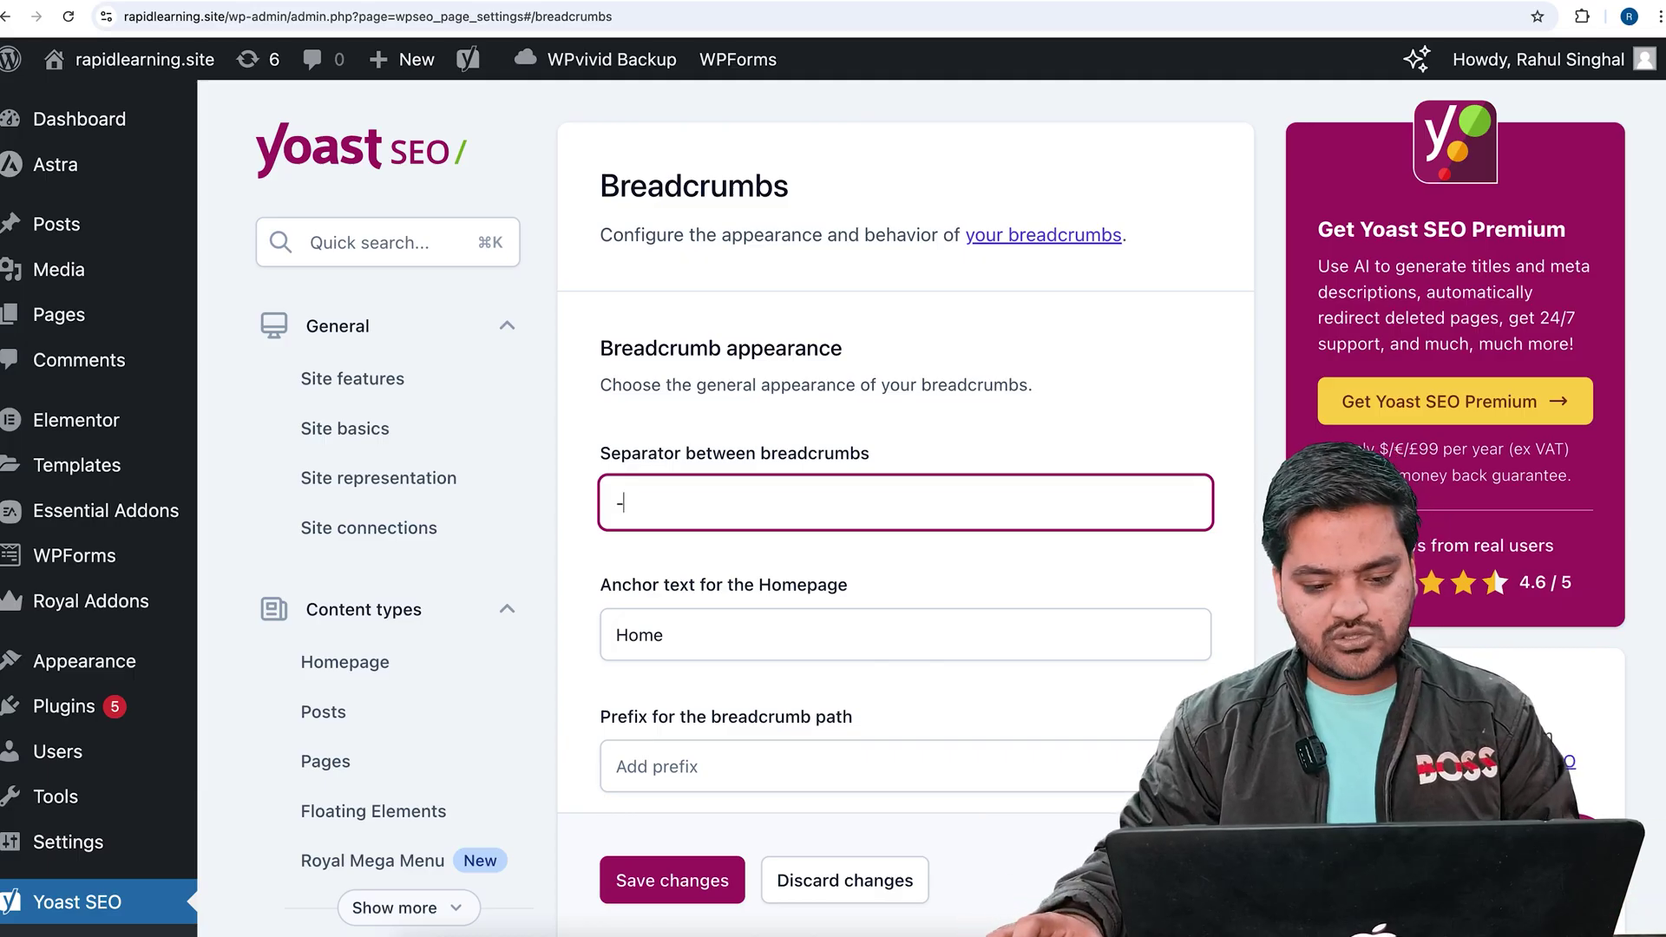
{"action": "type", "text": "»"}
{"action": "left_click", "coordinate": [603, 498]}
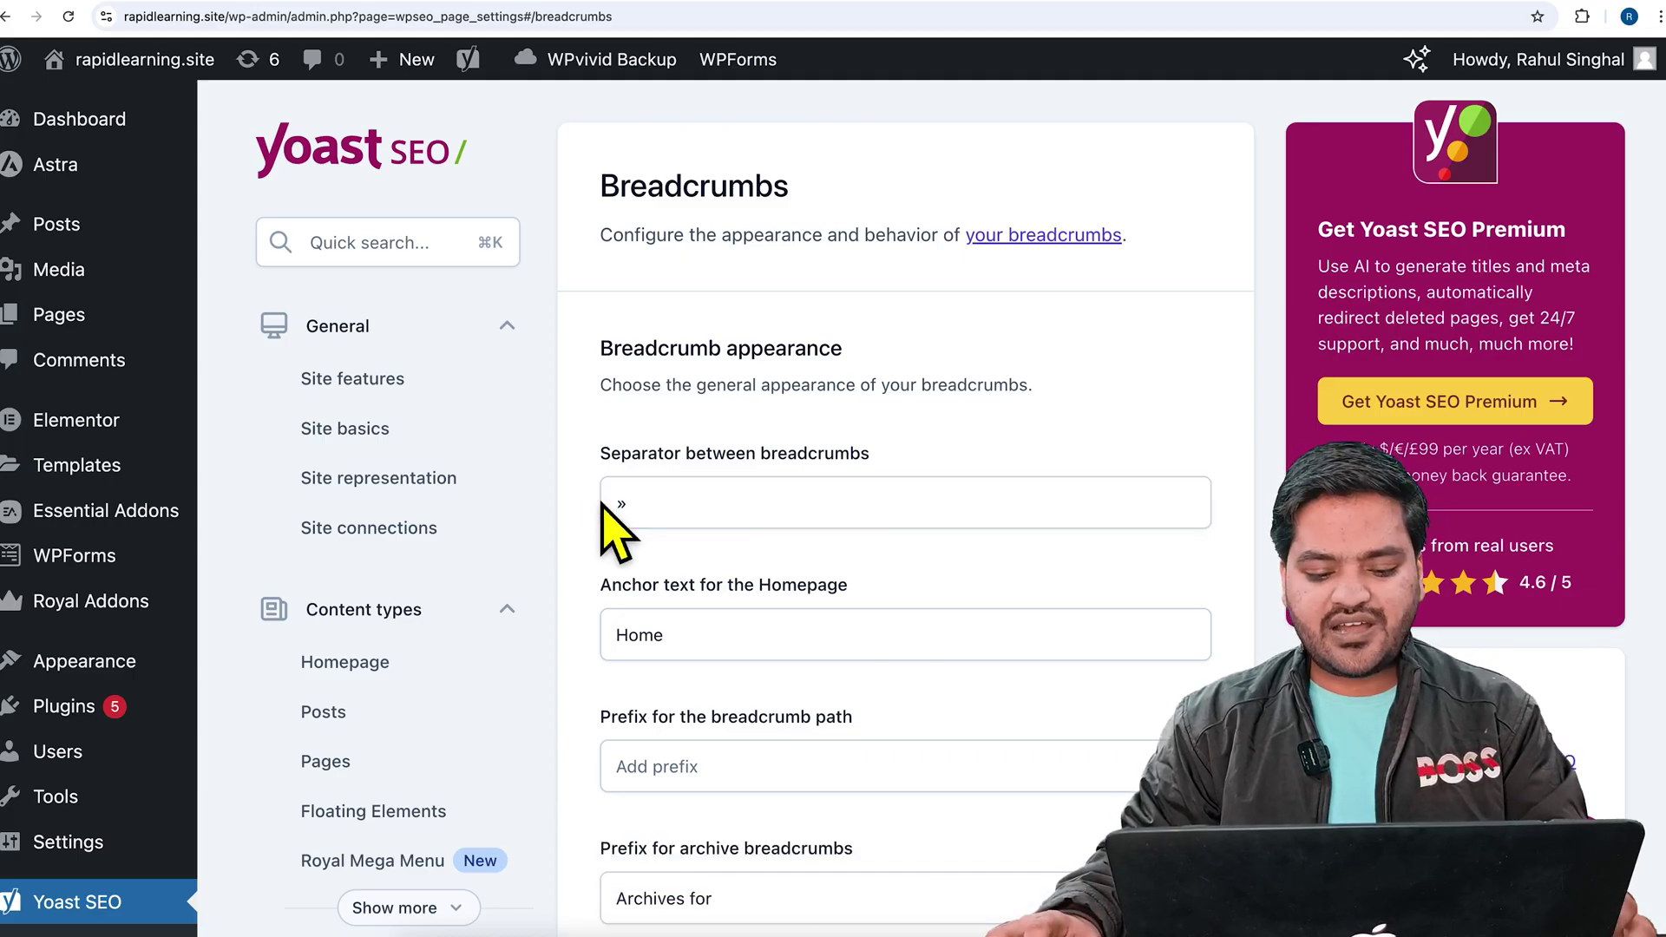
{"action": "scroll", "coordinate": [630, 621], "scroll_direction": "down", "scroll_amount": 1}
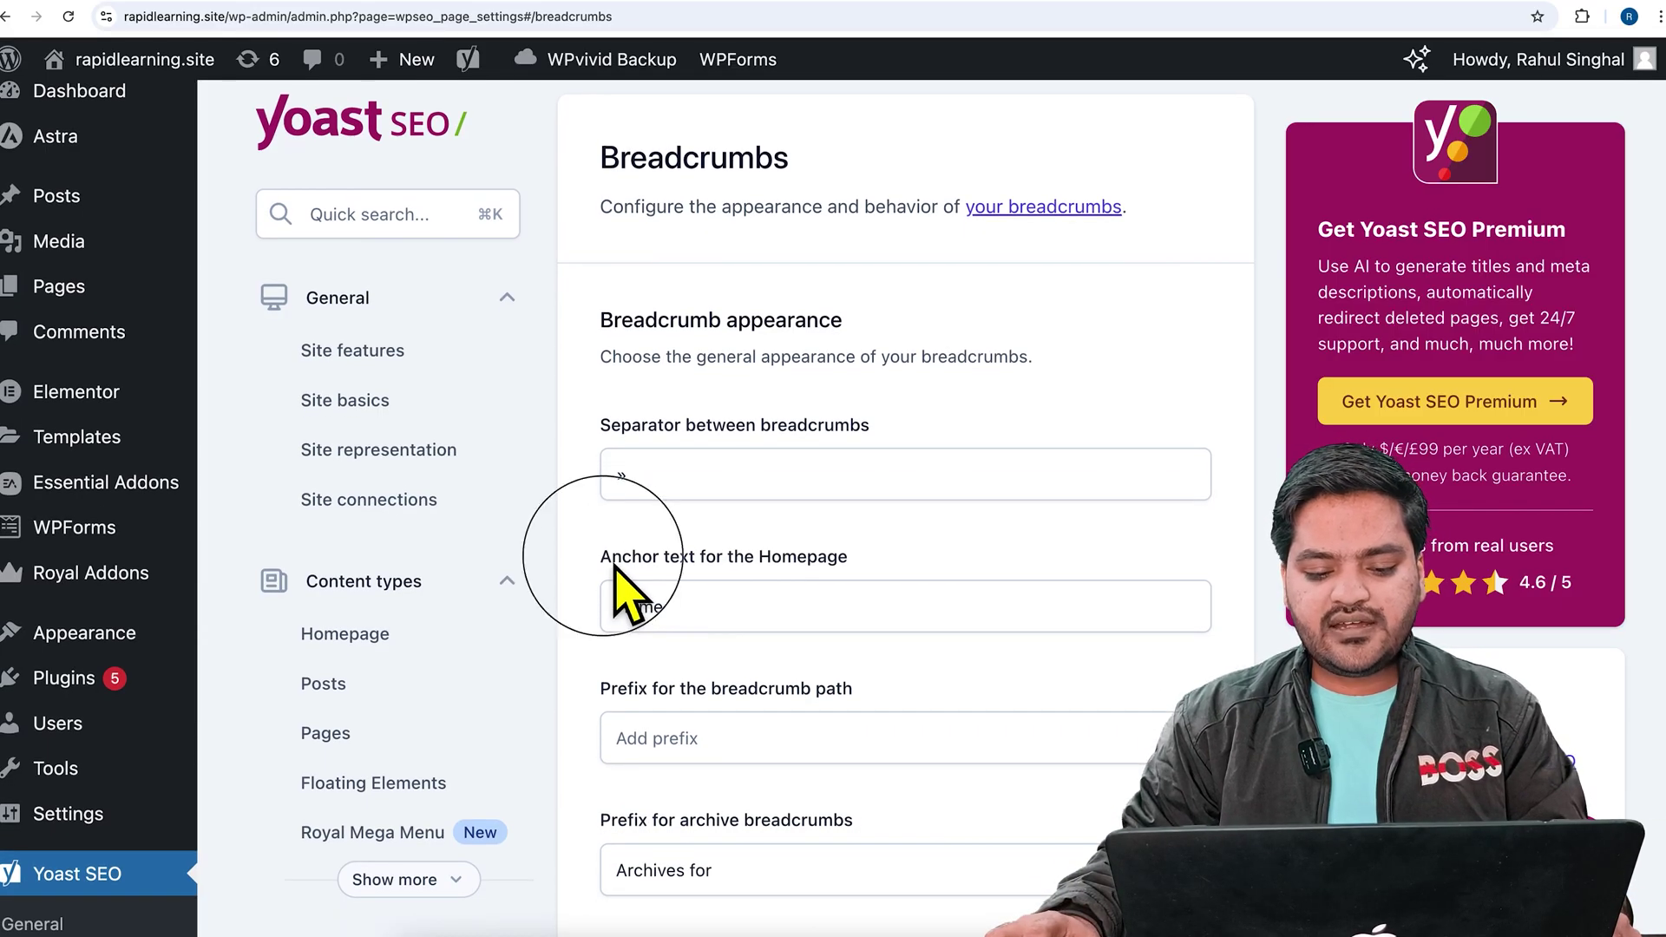
Step: Review the homepage anchor text, breadcrumb prefixes, 404 text and Bold the last page settings
{"action": "left_click_drag", "start_coordinate": [615, 564], "coordinate": [868, 566]}
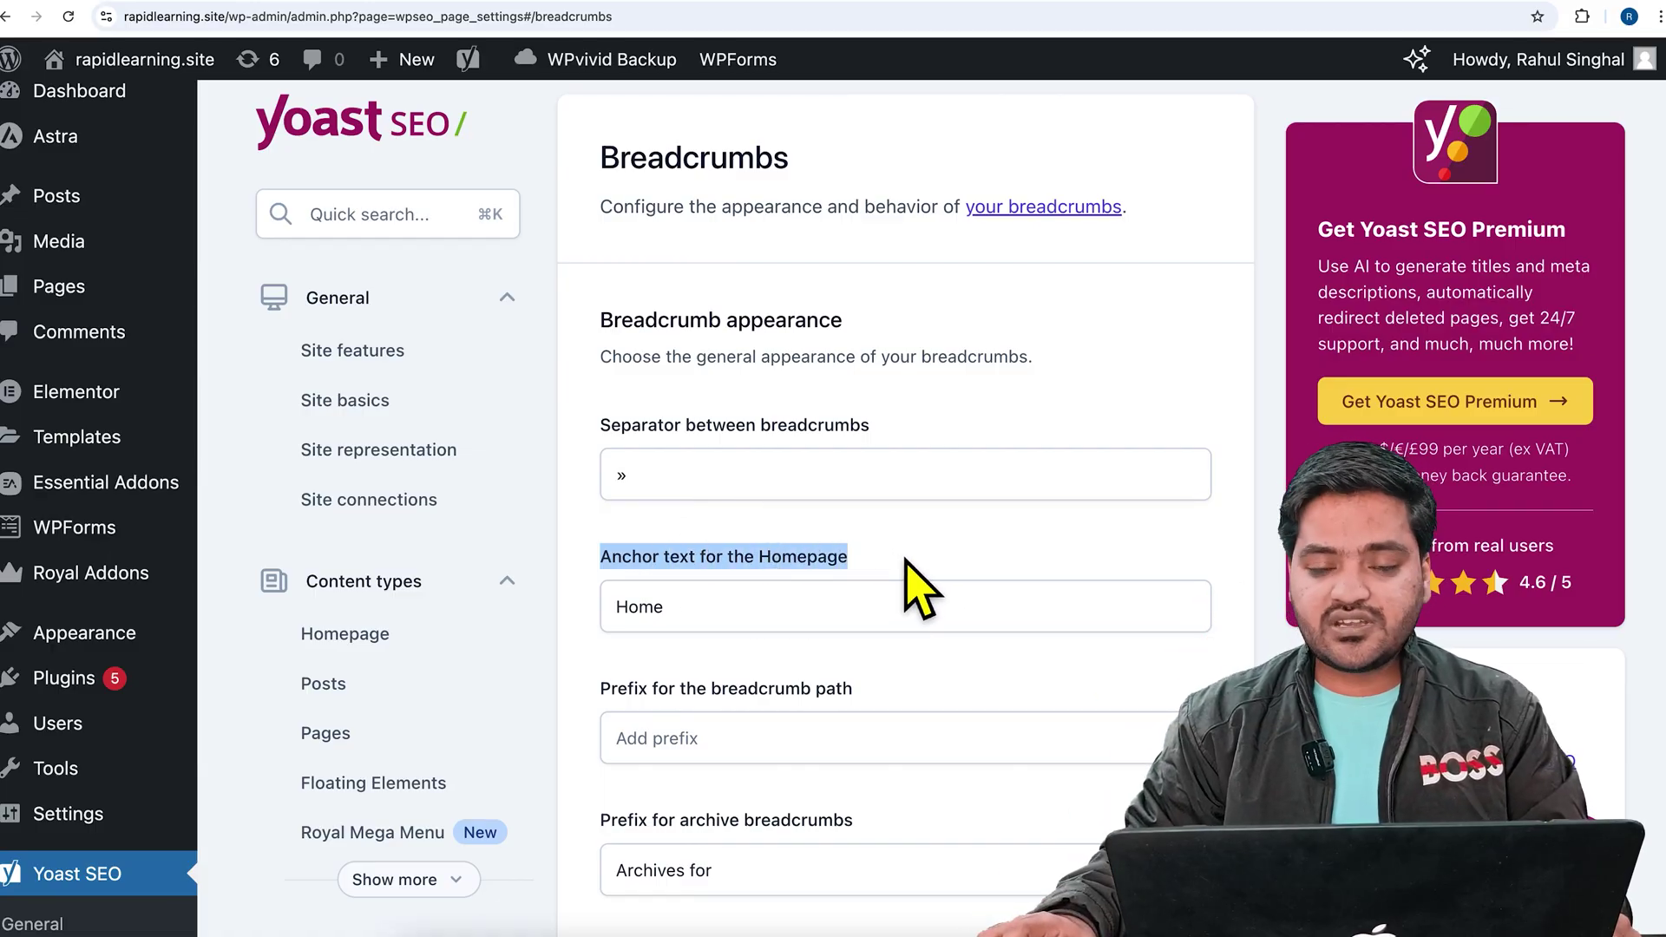
{"action": "scroll", "coordinate": [903, 568], "scroll_direction": "down", "scroll_amount": 1}
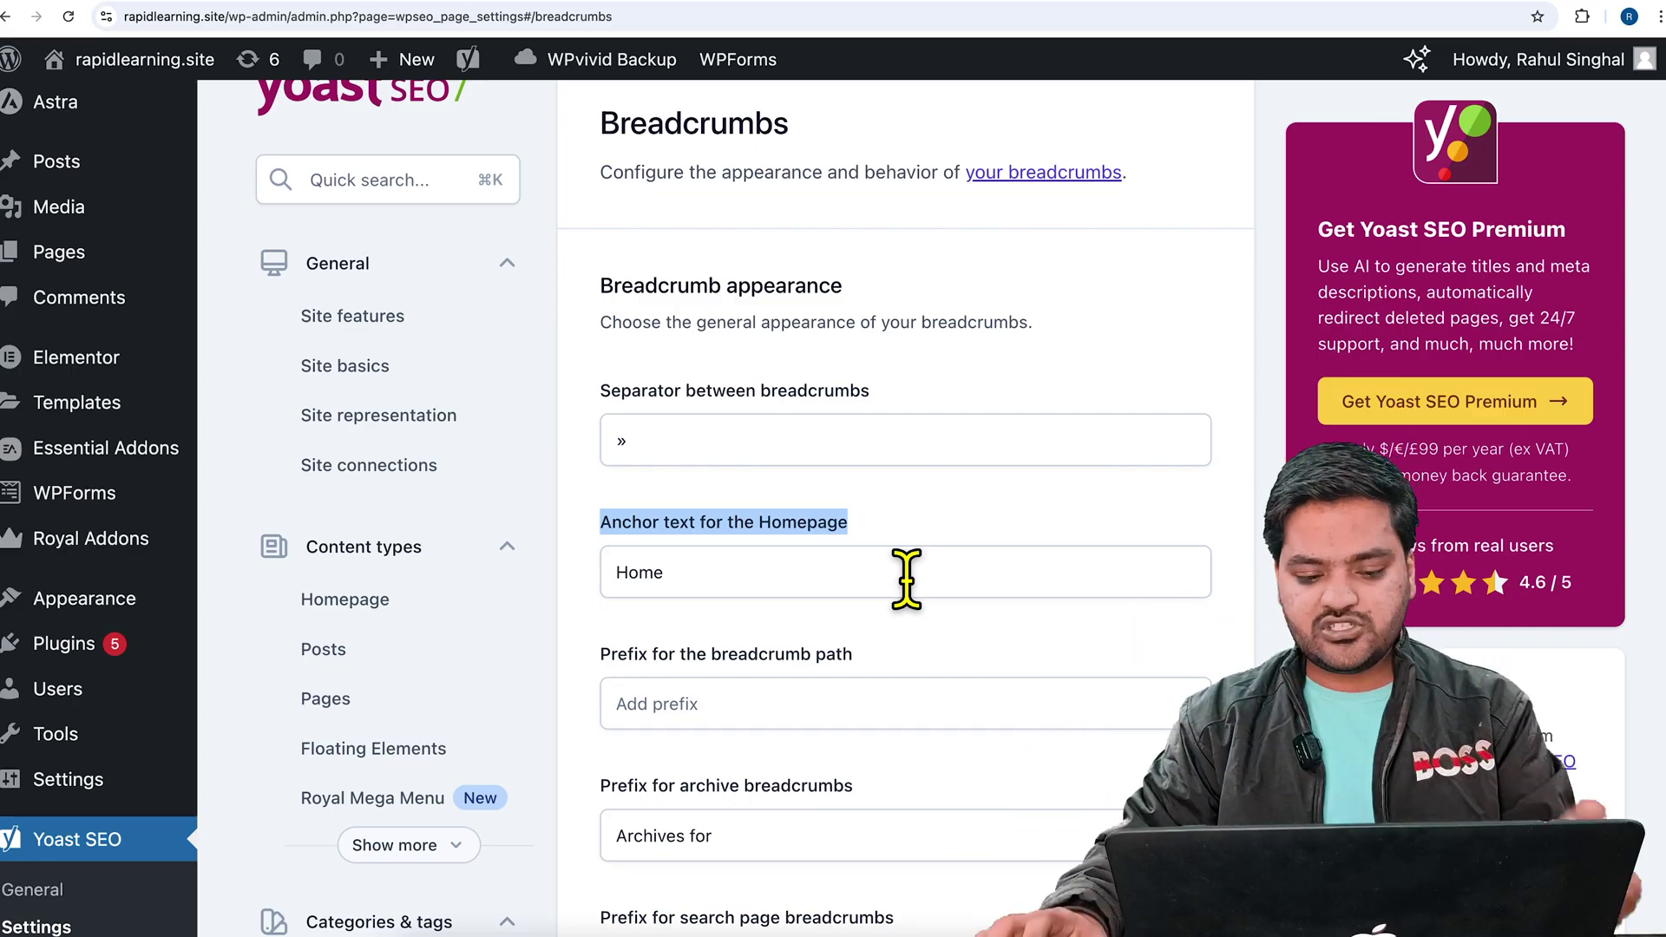
{"action": "scroll", "coordinate": [905, 577], "scroll_direction": "down", "scroll_amount": 1}
{"action": "left_click_drag", "start_coordinate": [613, 639], "coordinate": [877, 655]}
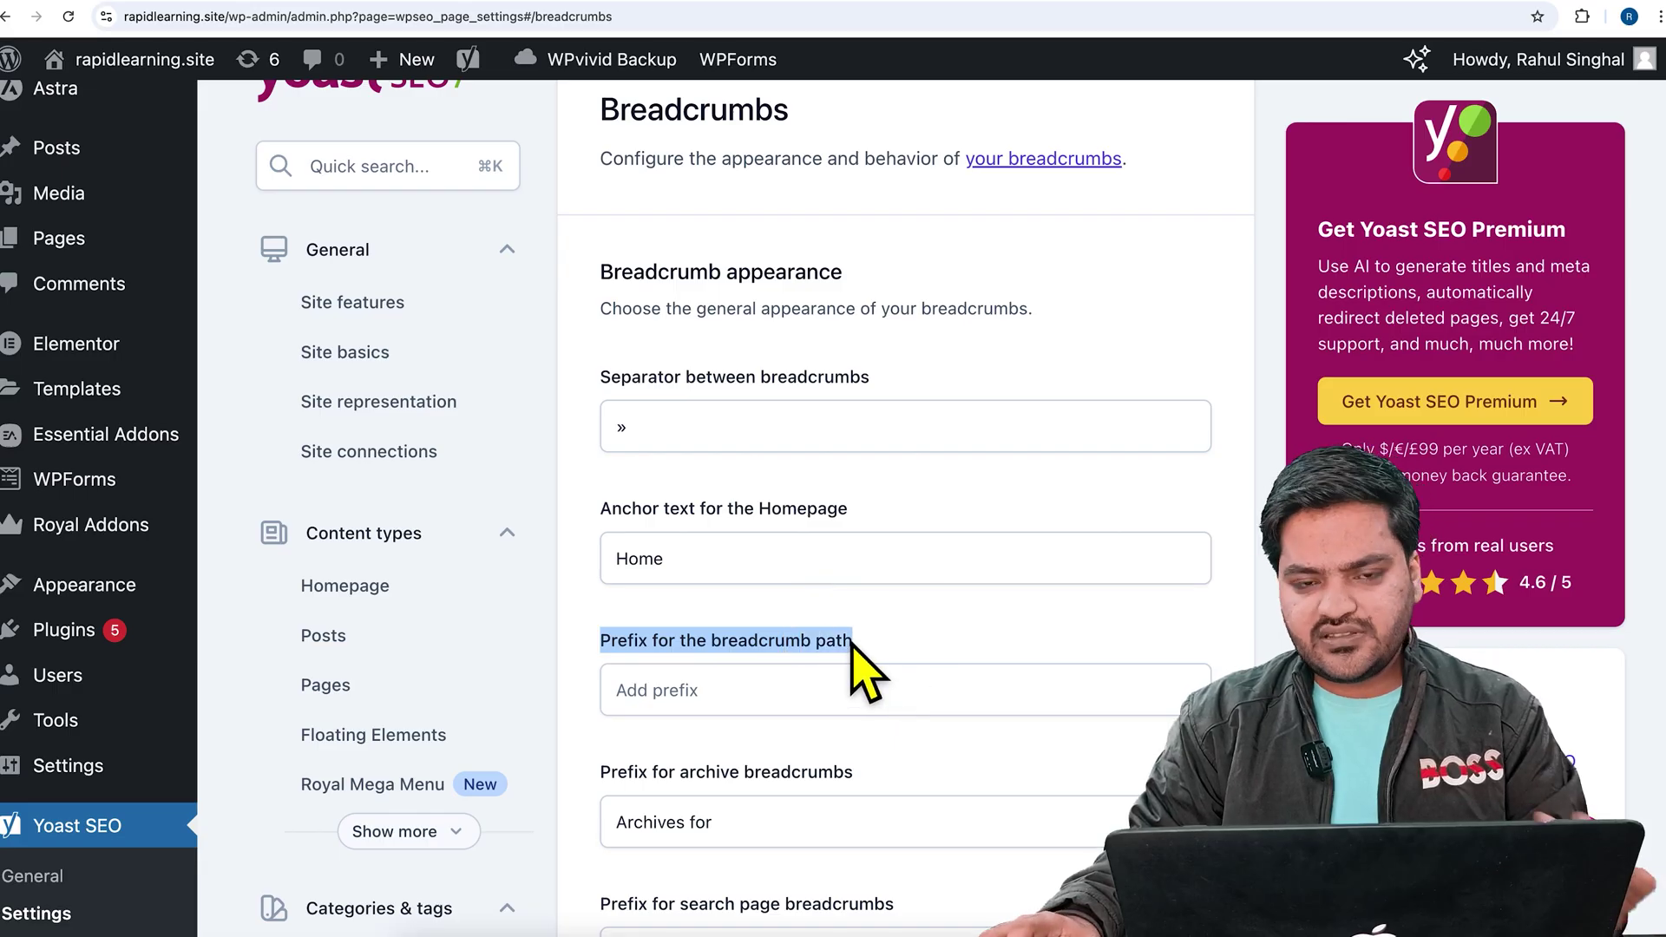
{"action": "scroll", "coordinate": [878, 664], "scroll_direction": "down", "scroll_amount": 2}
{"action": "left_click_drag", "start_coordinate": [627, 705], "coordinate": [840, 702]}
{"action": "scroll", "coordinate": [735, 607], "scroll_direction": "down", "scroll_amount": 3}
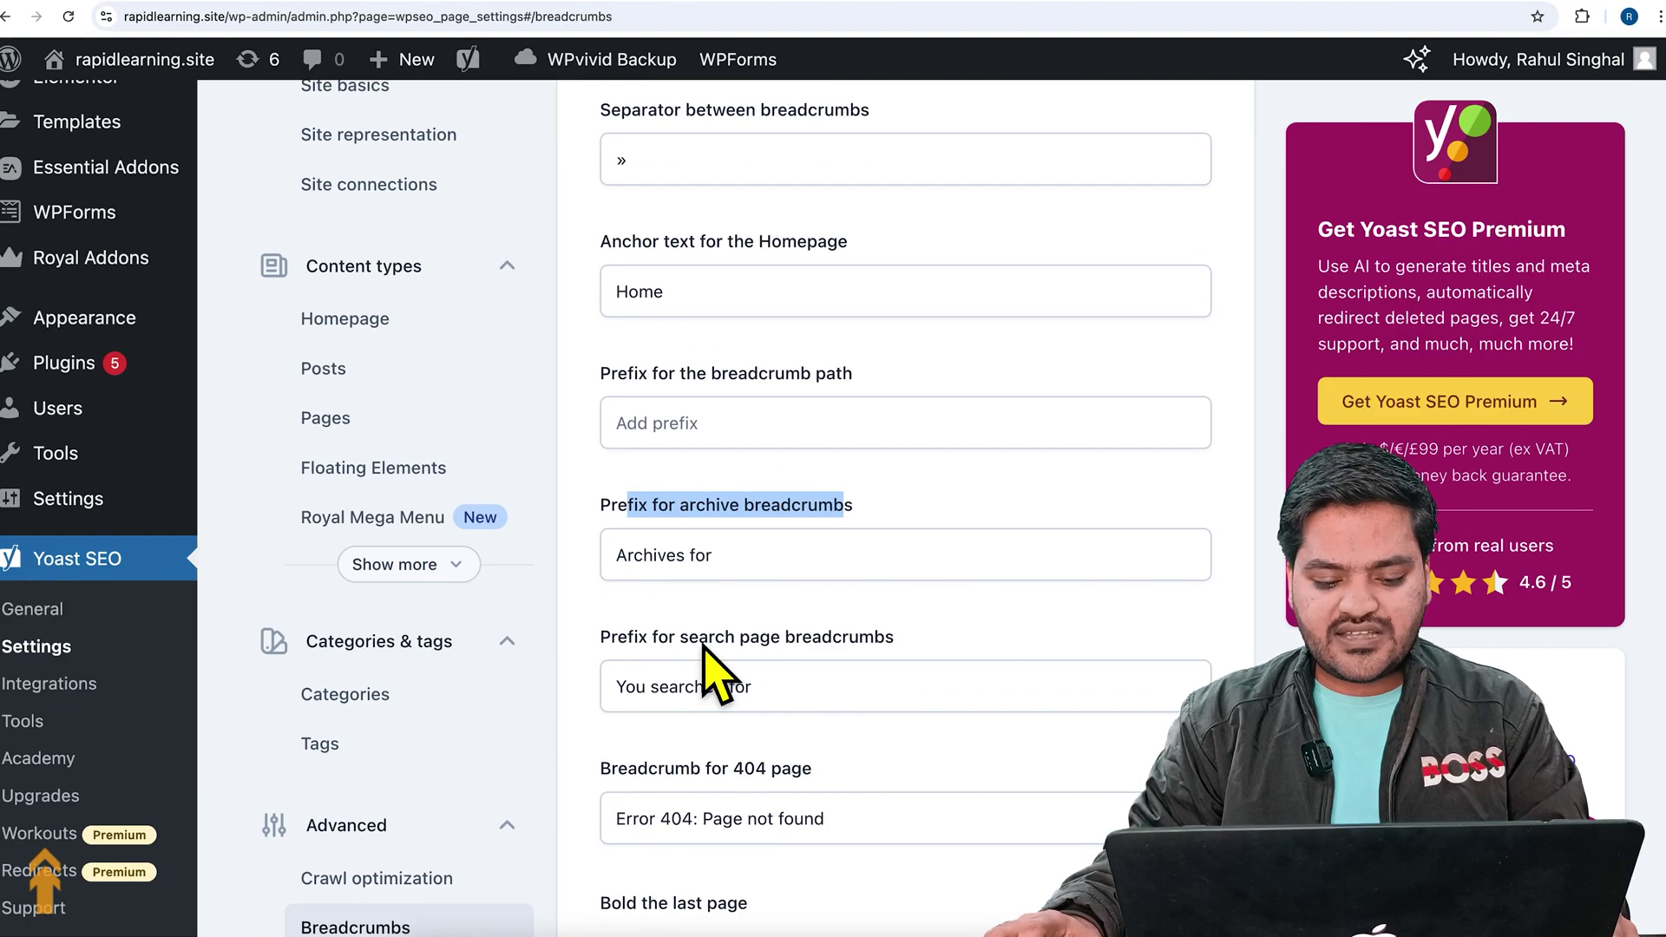
{"action": "scroll", "coordinate": [742, 677], "scroll_direction": "down", "scroll_amount": 1}
{"action": "left_click_drag", "start_coordinate": [673, 735], "coordinate": [873, 755]}
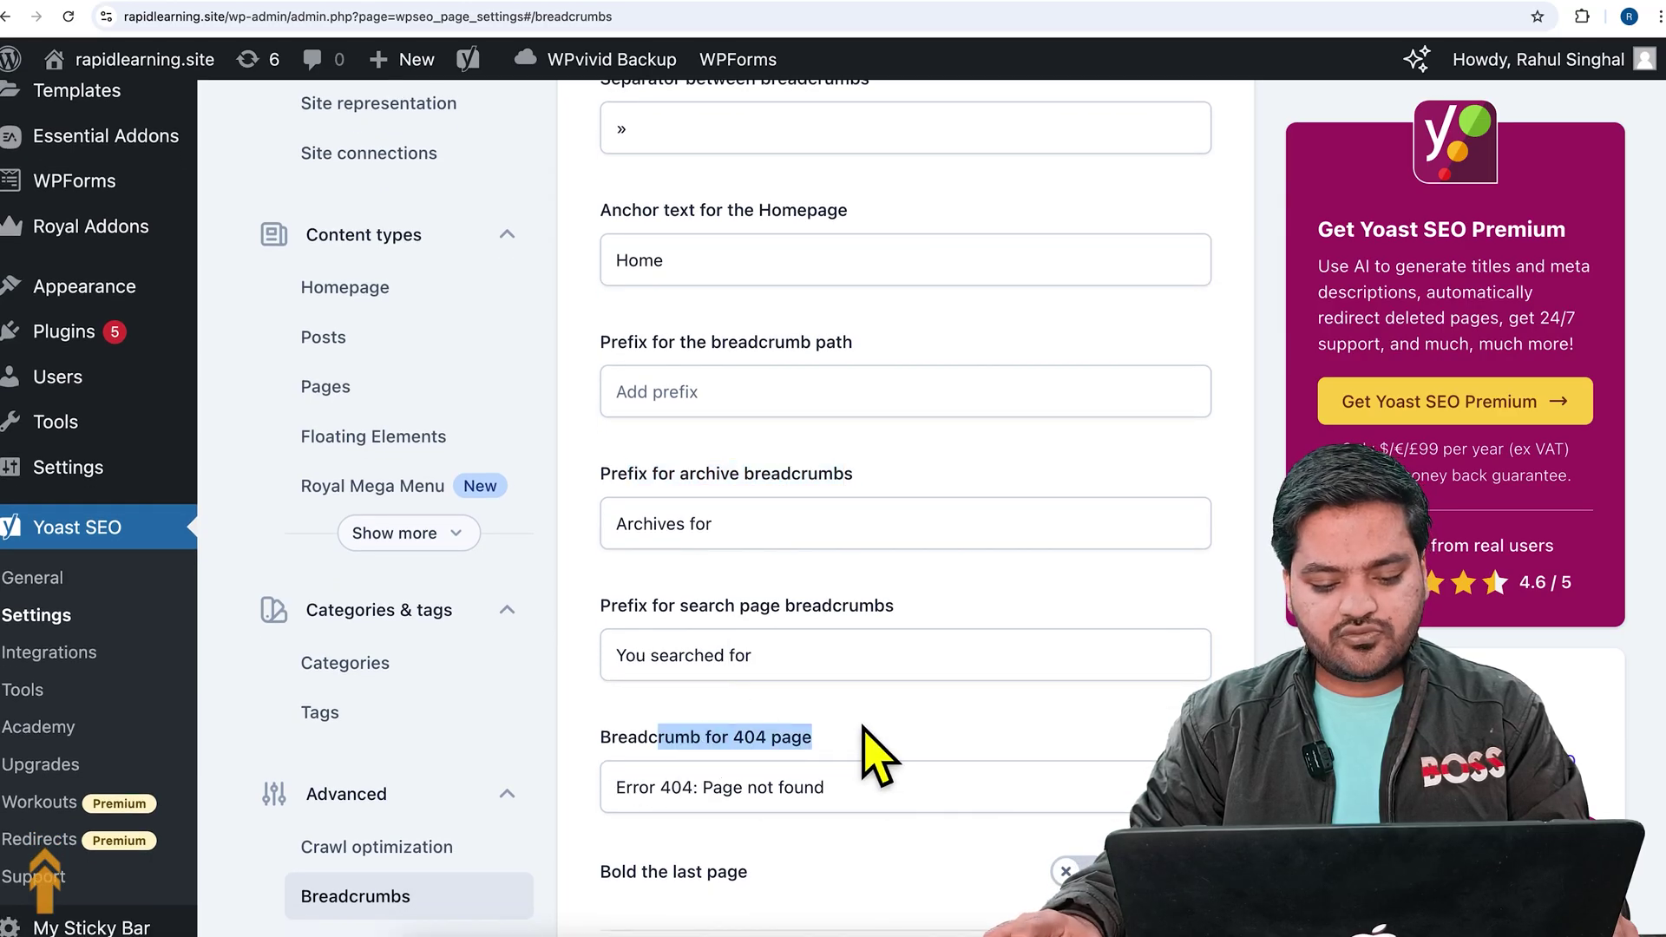
{"action": "scroll", "coordinate": [832, 728], "scroll_direction": "down", "scroll_amount": 3}
{"action": "left_click_drag", "start_coordinate": [611, 685], "coordinate": [786, 687]}
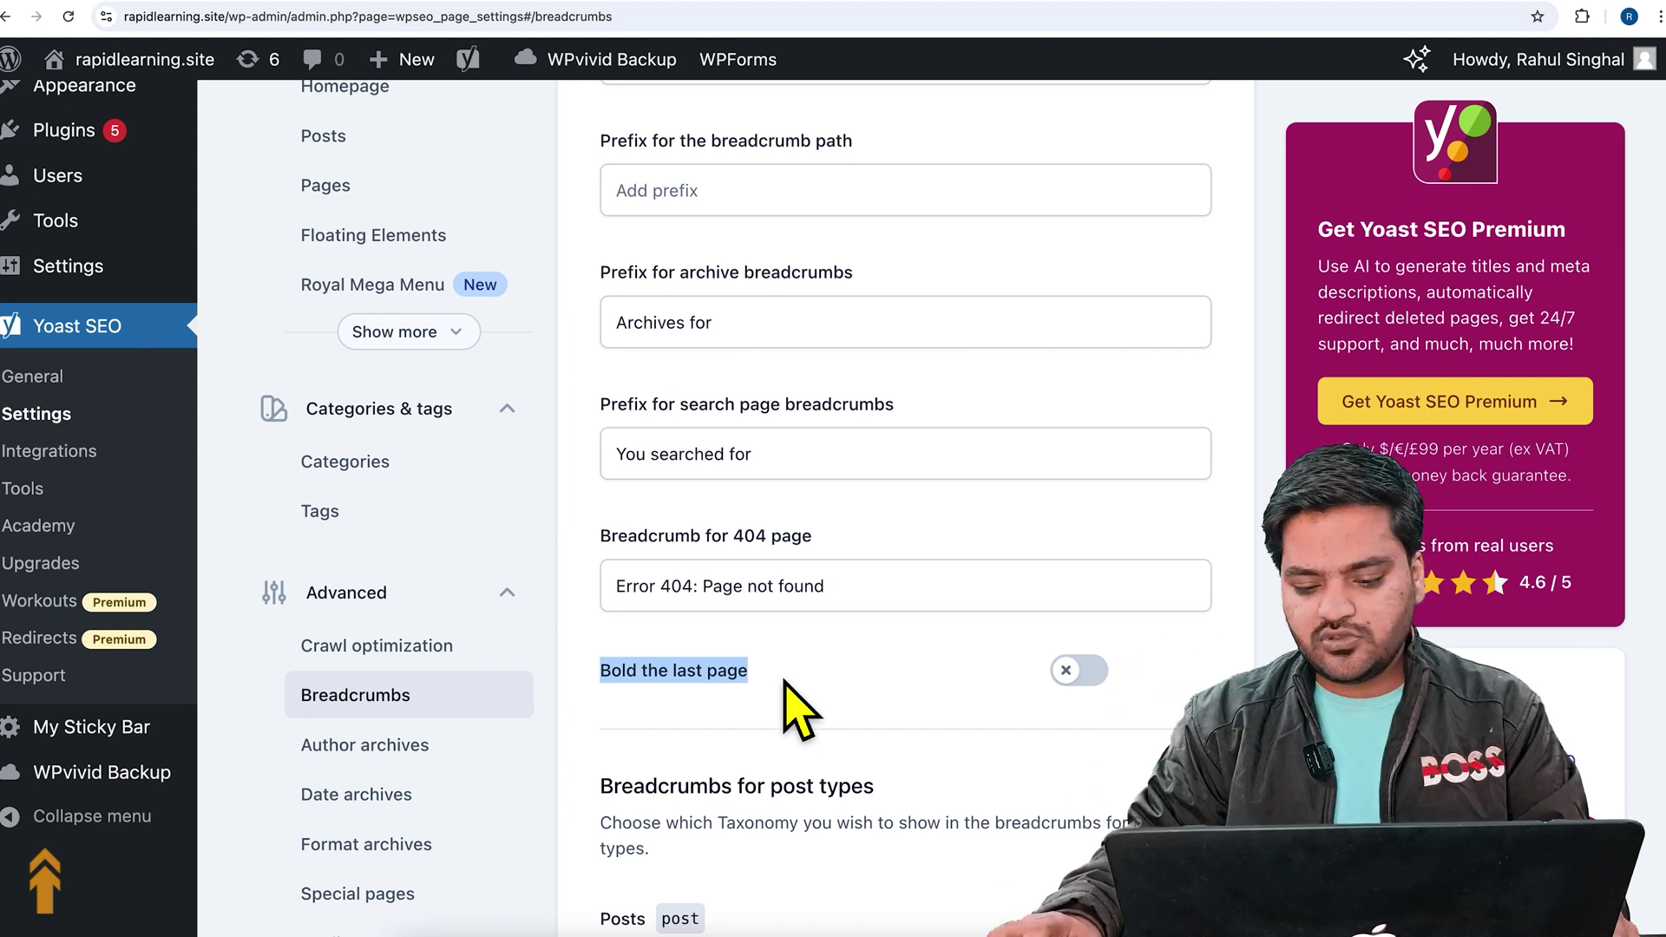
Step: Turn on Bold the last page and leave the Posts taxonomy at None
{"action": "left_click", "coordinate": [1116, 692]}
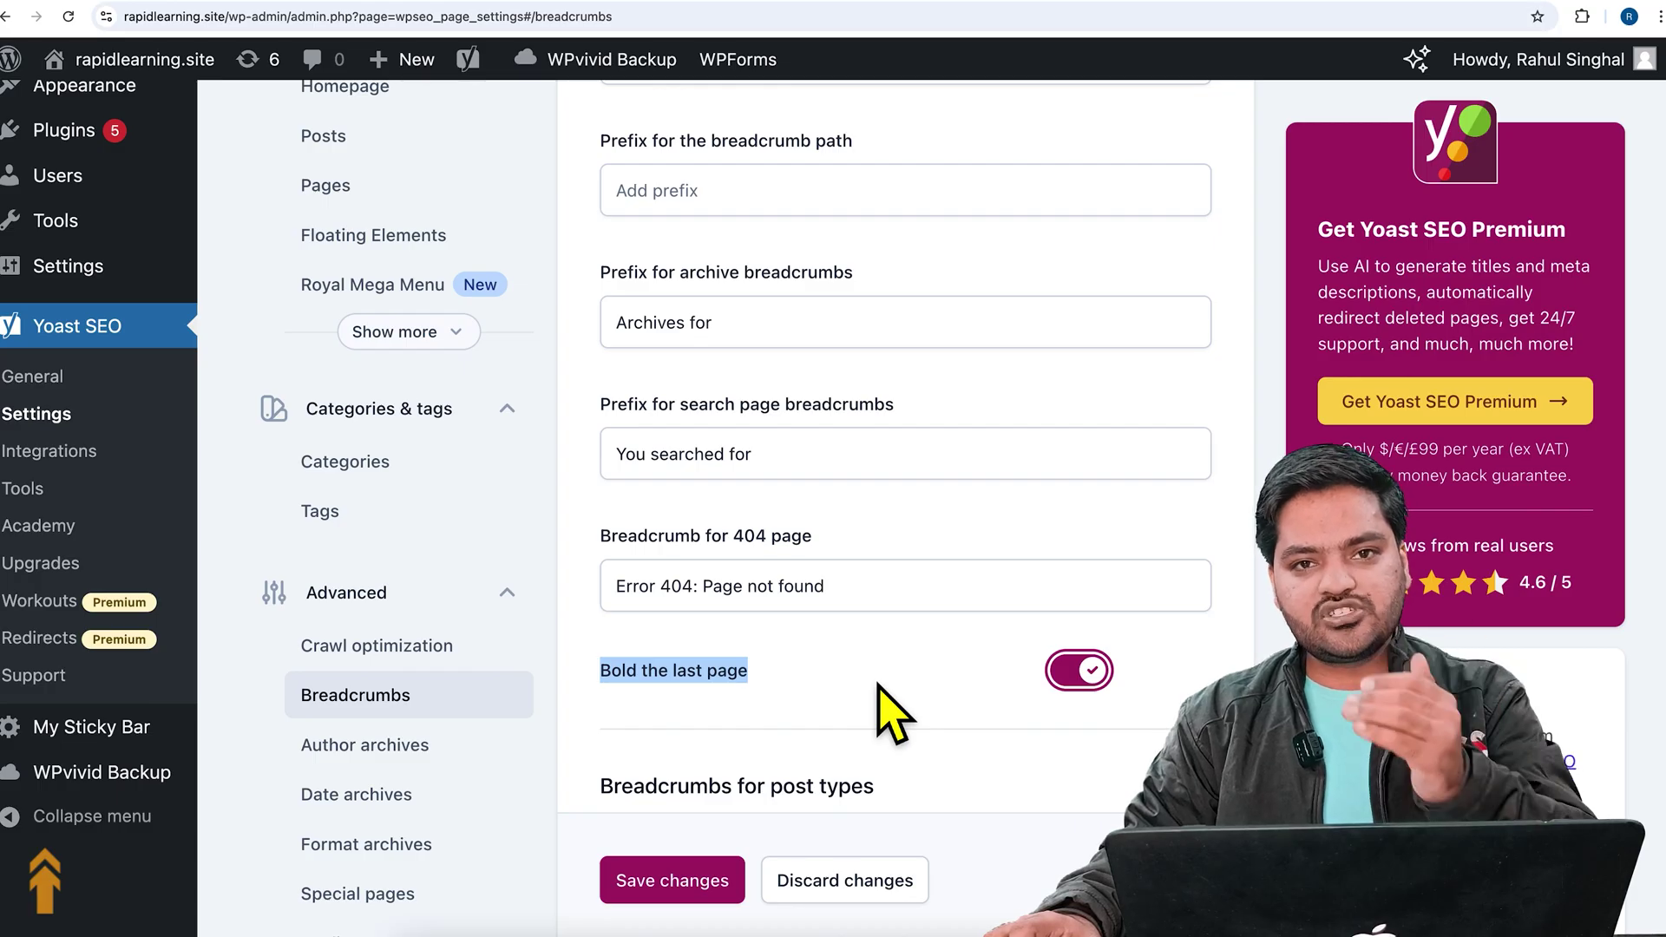
{"action": "scroll", "coordinate": [885, 707], "scroll_direction": "down", "scroll_amount": 4}
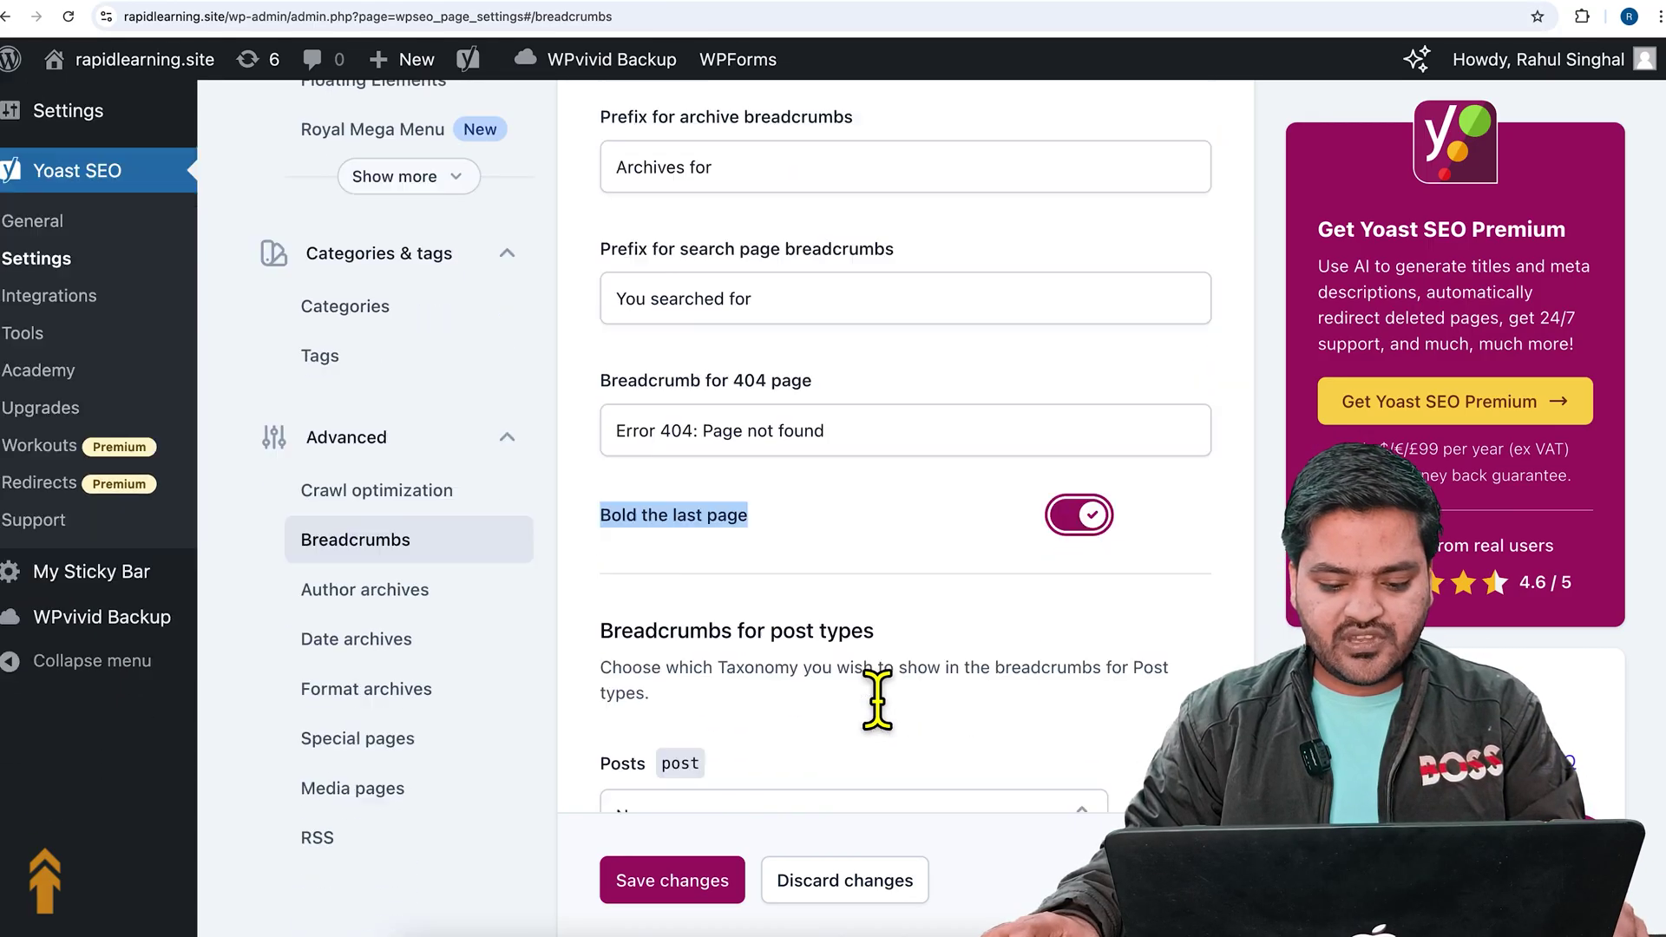
{"action": "scroll", "coordinate": [867, 676], "scroll_direction": "down", "scroll_amount": 5}
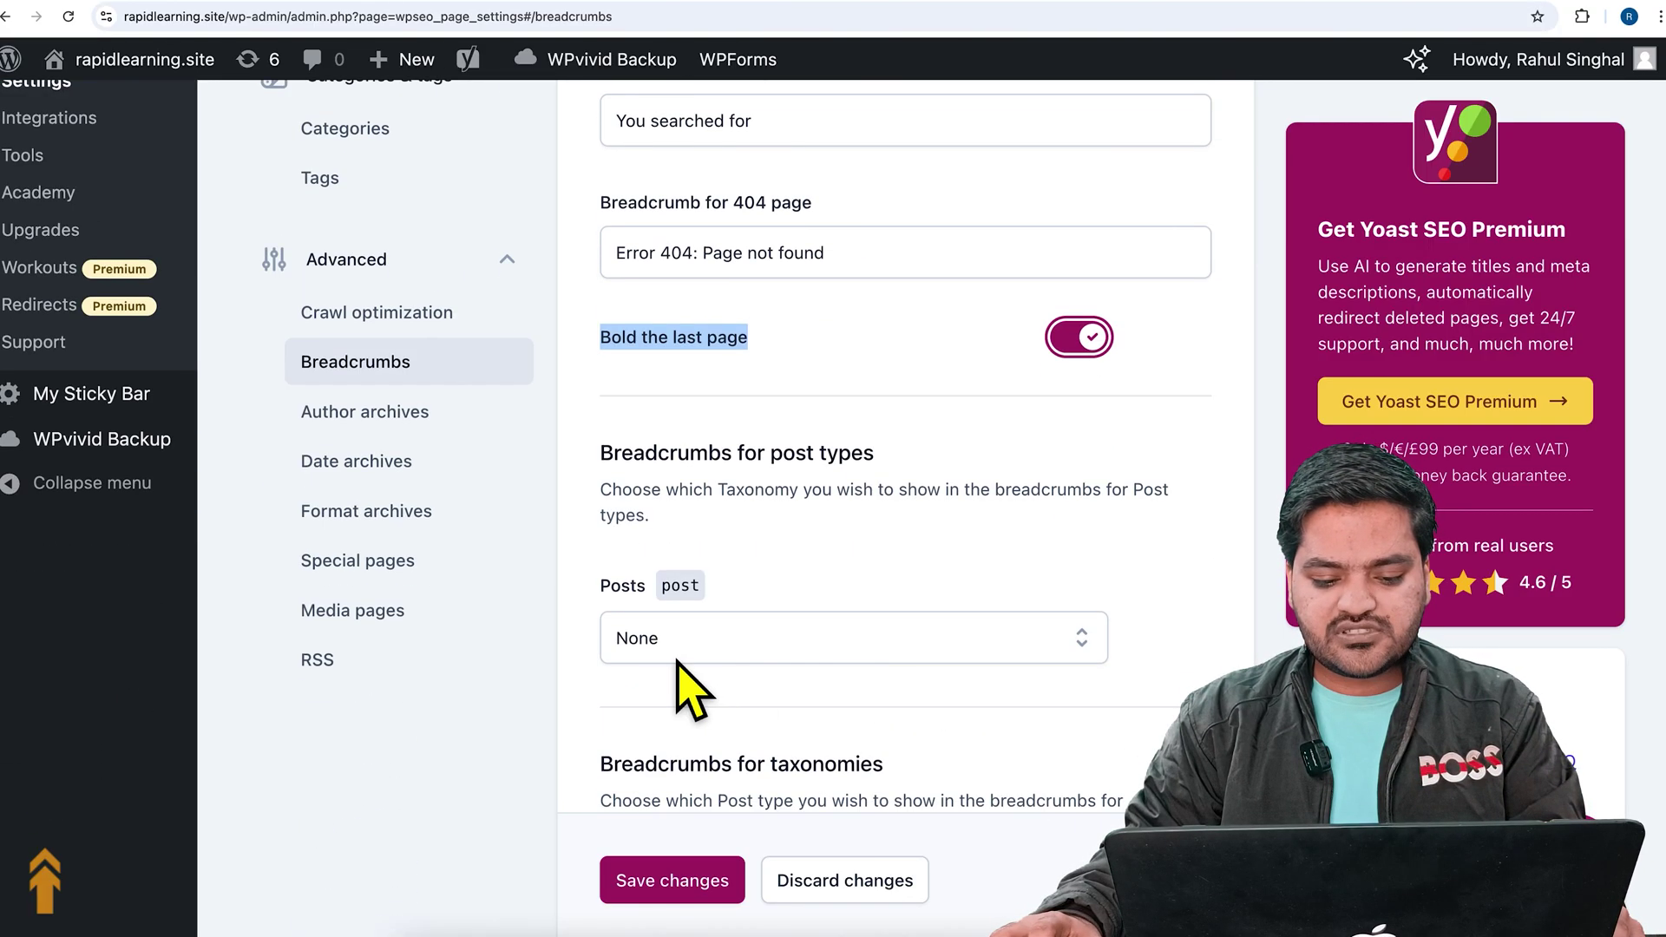
{"action": "left_click", "coordinate": [787, 632]}
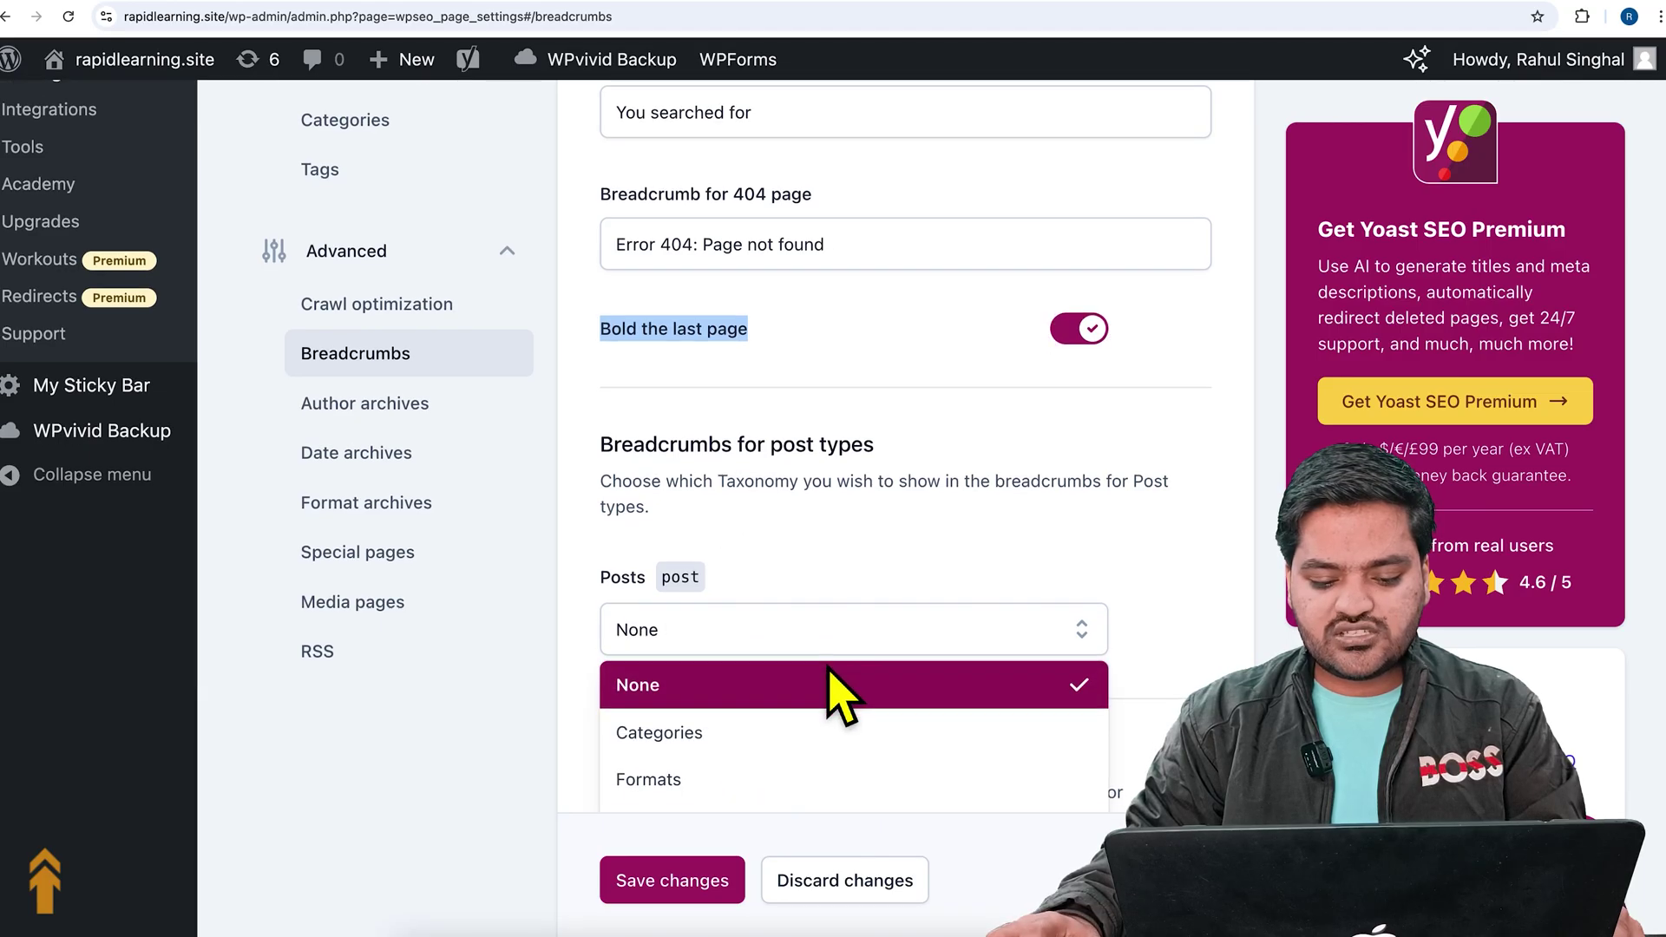
{"action": "scroll", "coordinate": [829, 668], "scroll_direction": "down", "scroll_amount": 3}
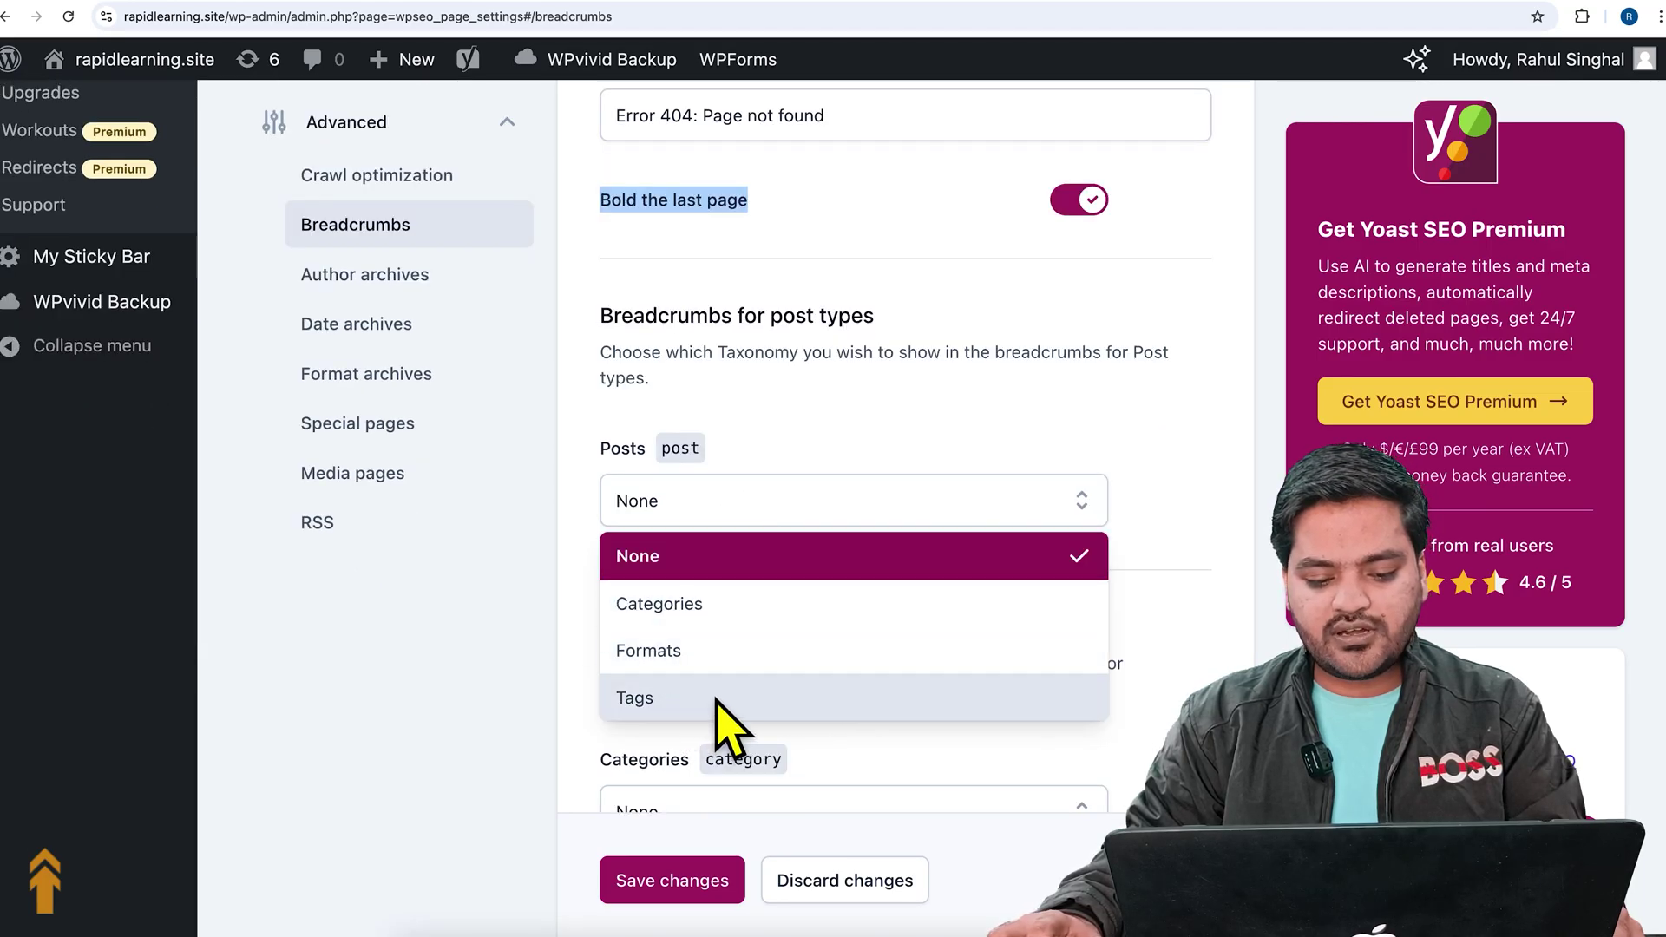
{"action": "left_click", "coordinate": [590, 574]}
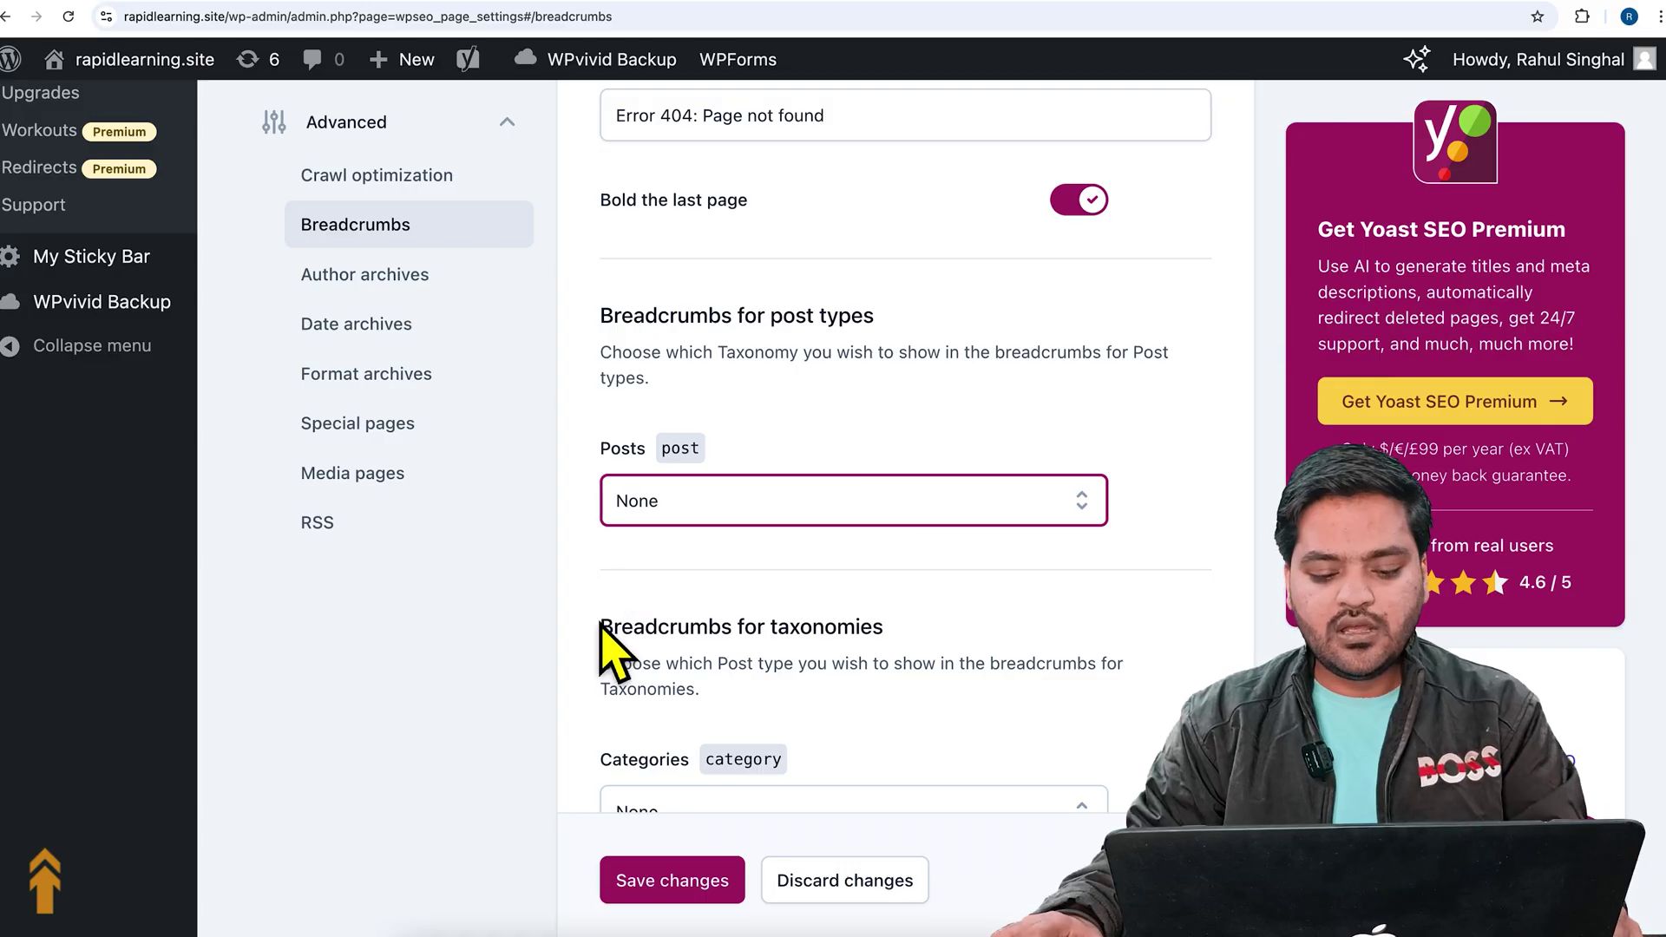
Step: Confirm Enable breadcrumbs for your theme is on and save the breadcrumb settings
{"action": "scroll", "coordinate": [611, 650], "scroll_direction": "down", "scroll_amount": 18}
{"action": "scroll", "coordinate": [607, 646], "scroll_direction": "down", "scroll_amount": 5}
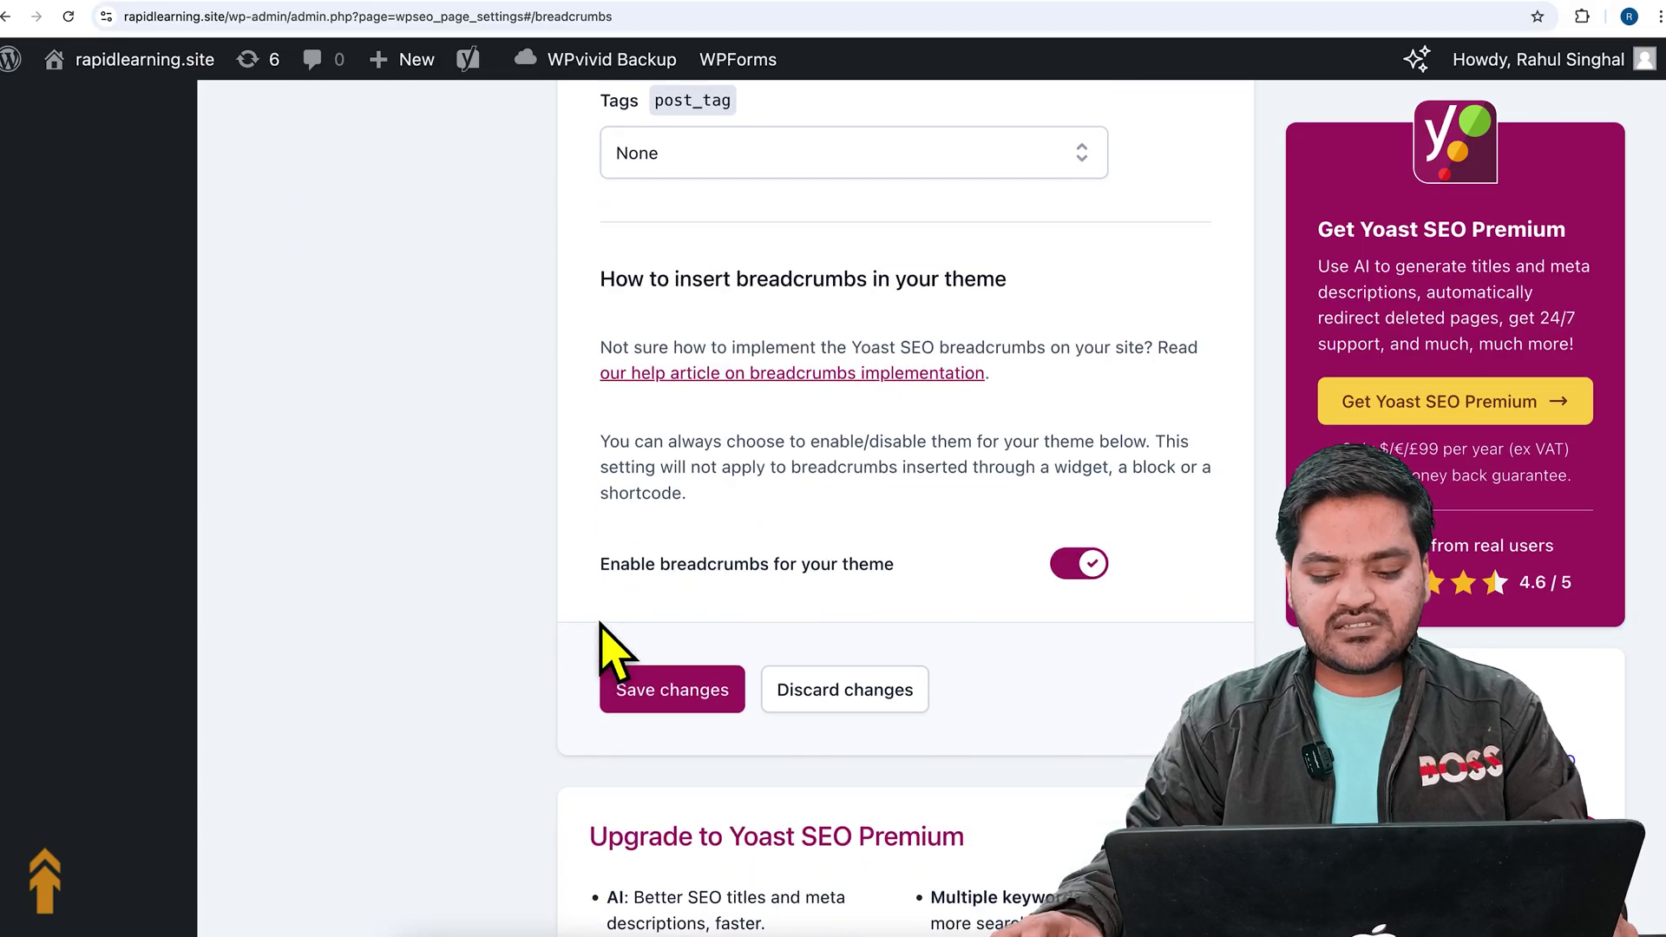
{"action": "left_click_drag", "start_coordinate": [605, 569], "coordinate": [919, 578]}
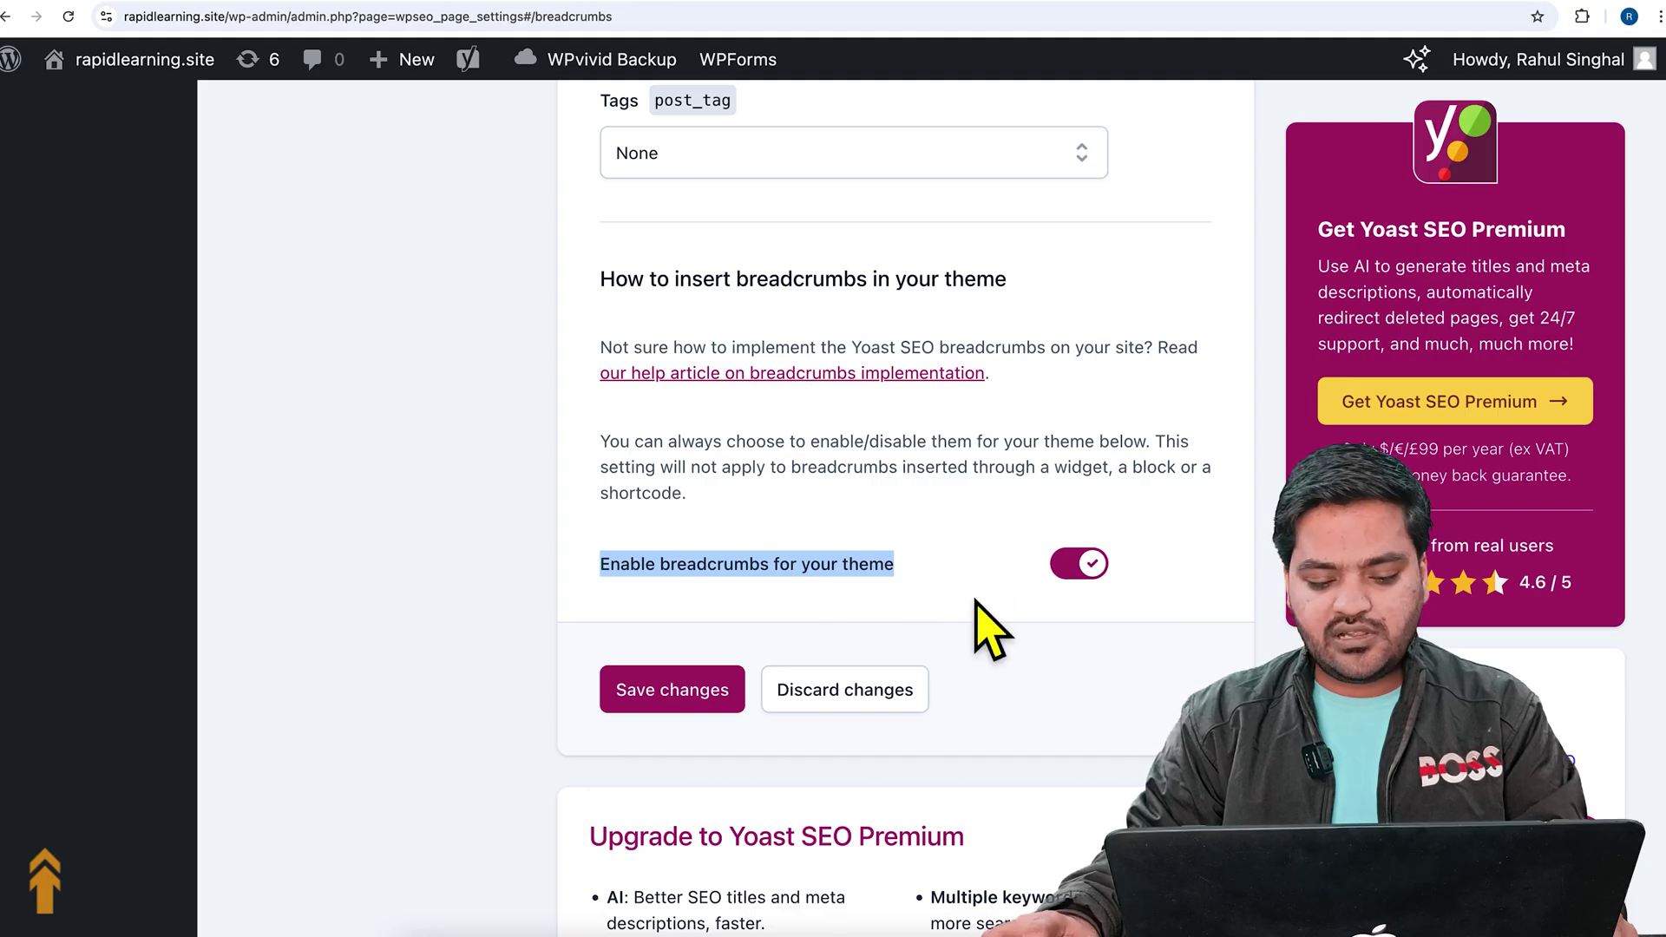
{"action": "left_click", "coordinate": [658, 692]}
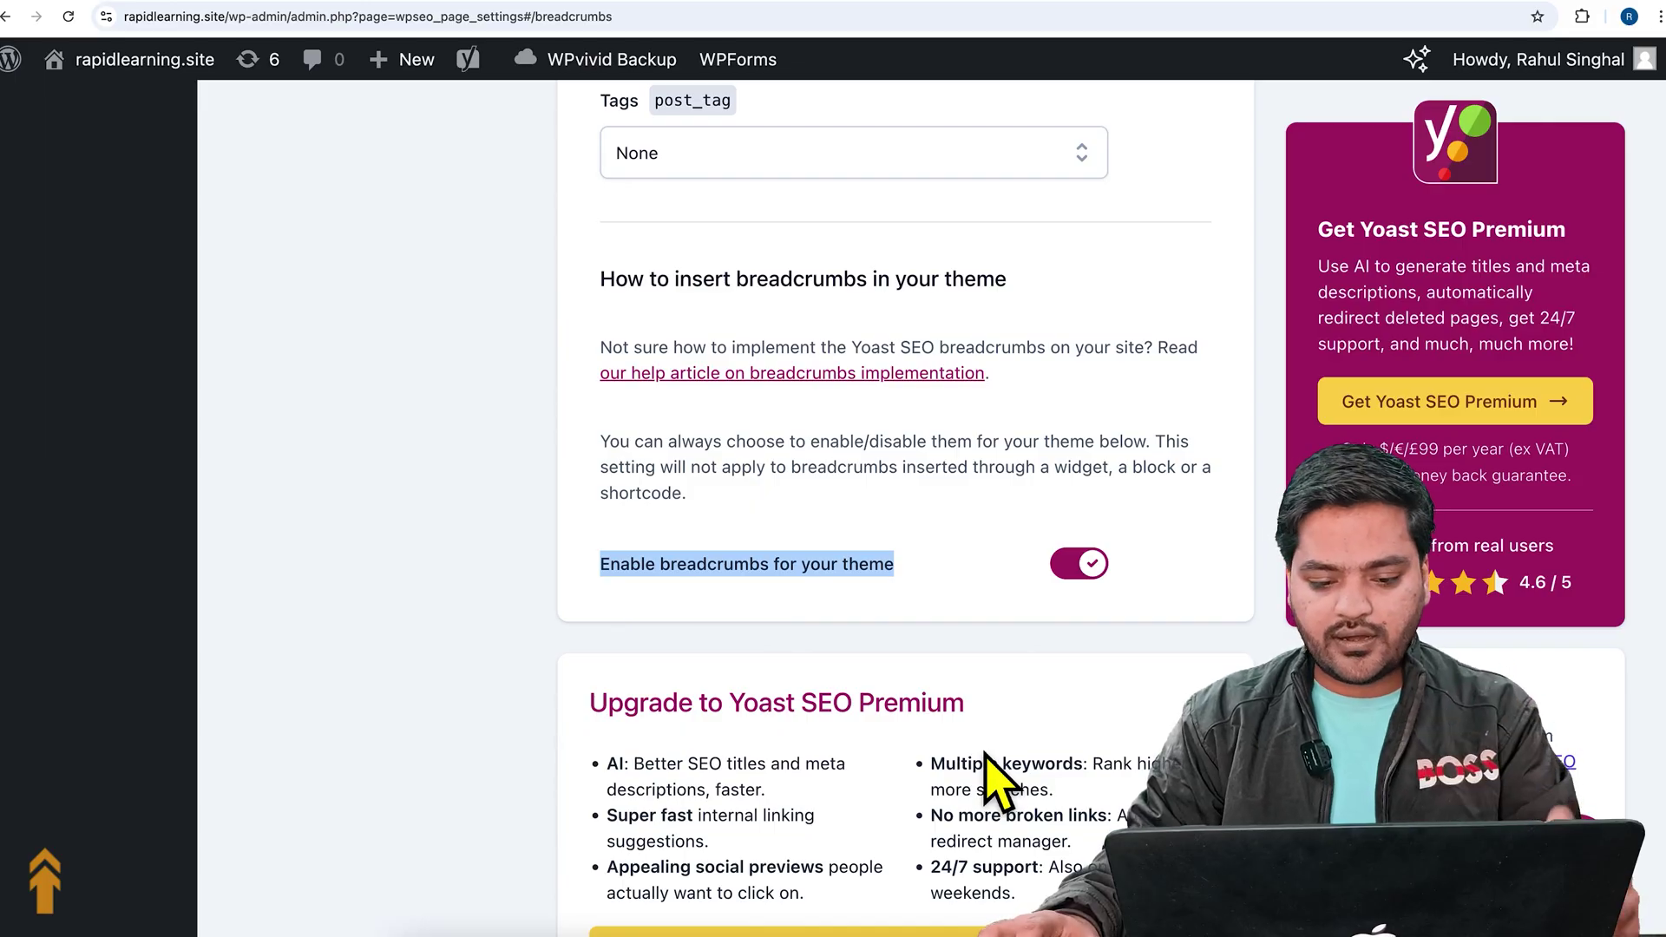
Step: Open Yoast's breadcrumbs implementation help article in a new tab and scroll through it
{"action": "right_click", "coordinate": [725, 373]}
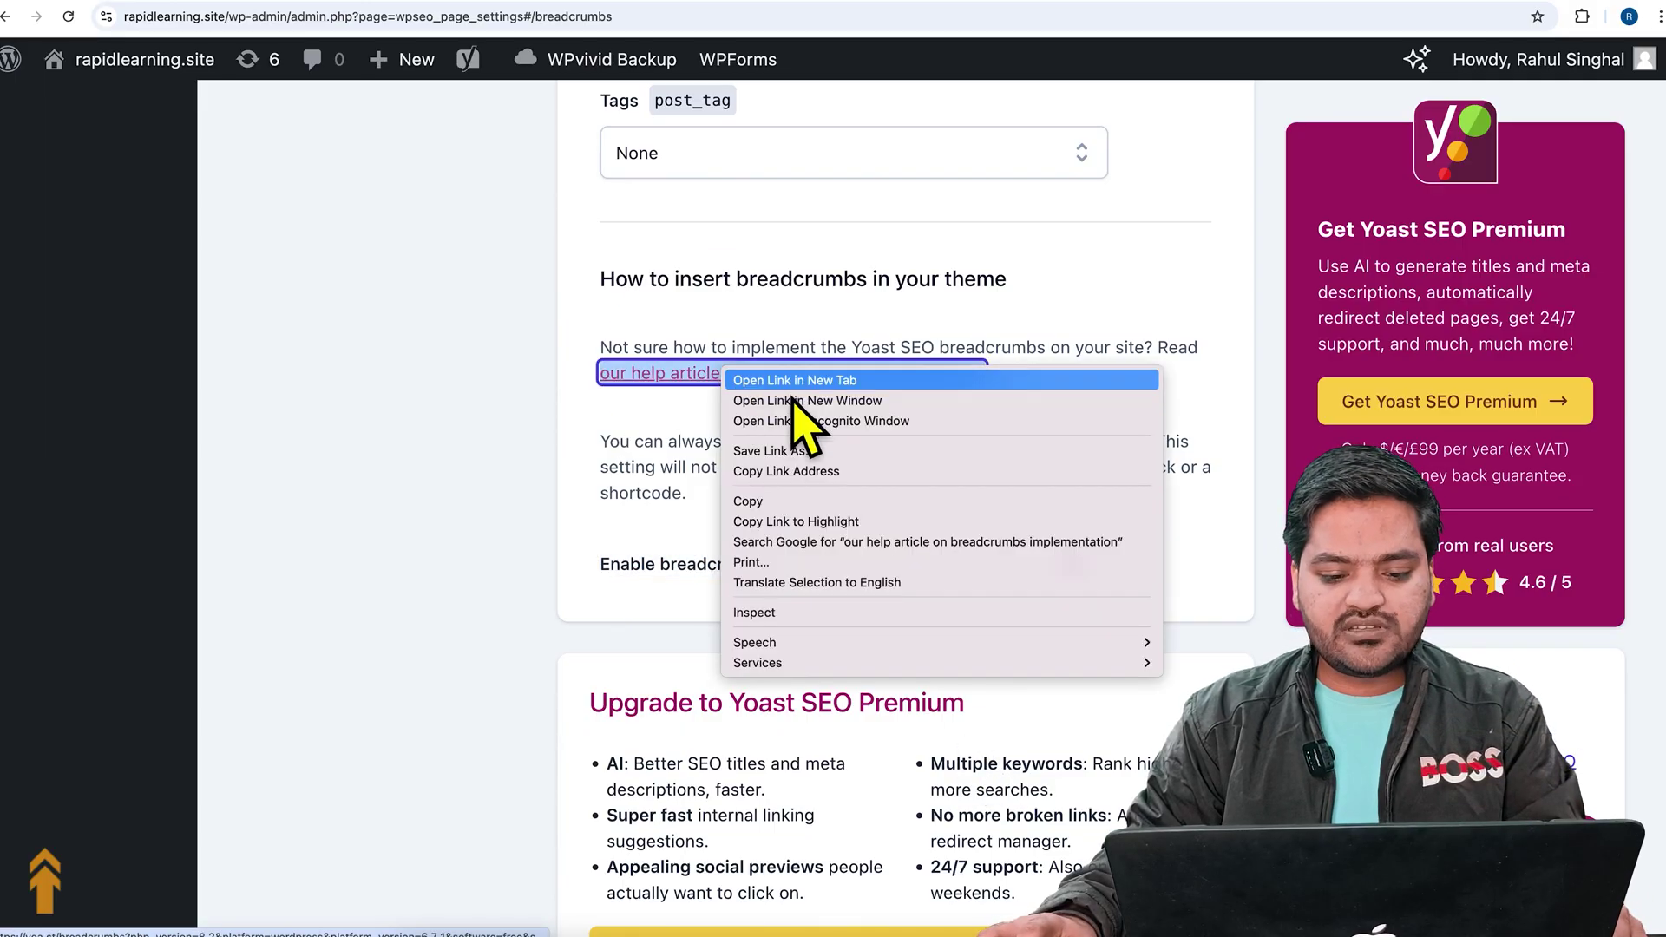
{"action": "left_click", "coordinate": [795, 382]}
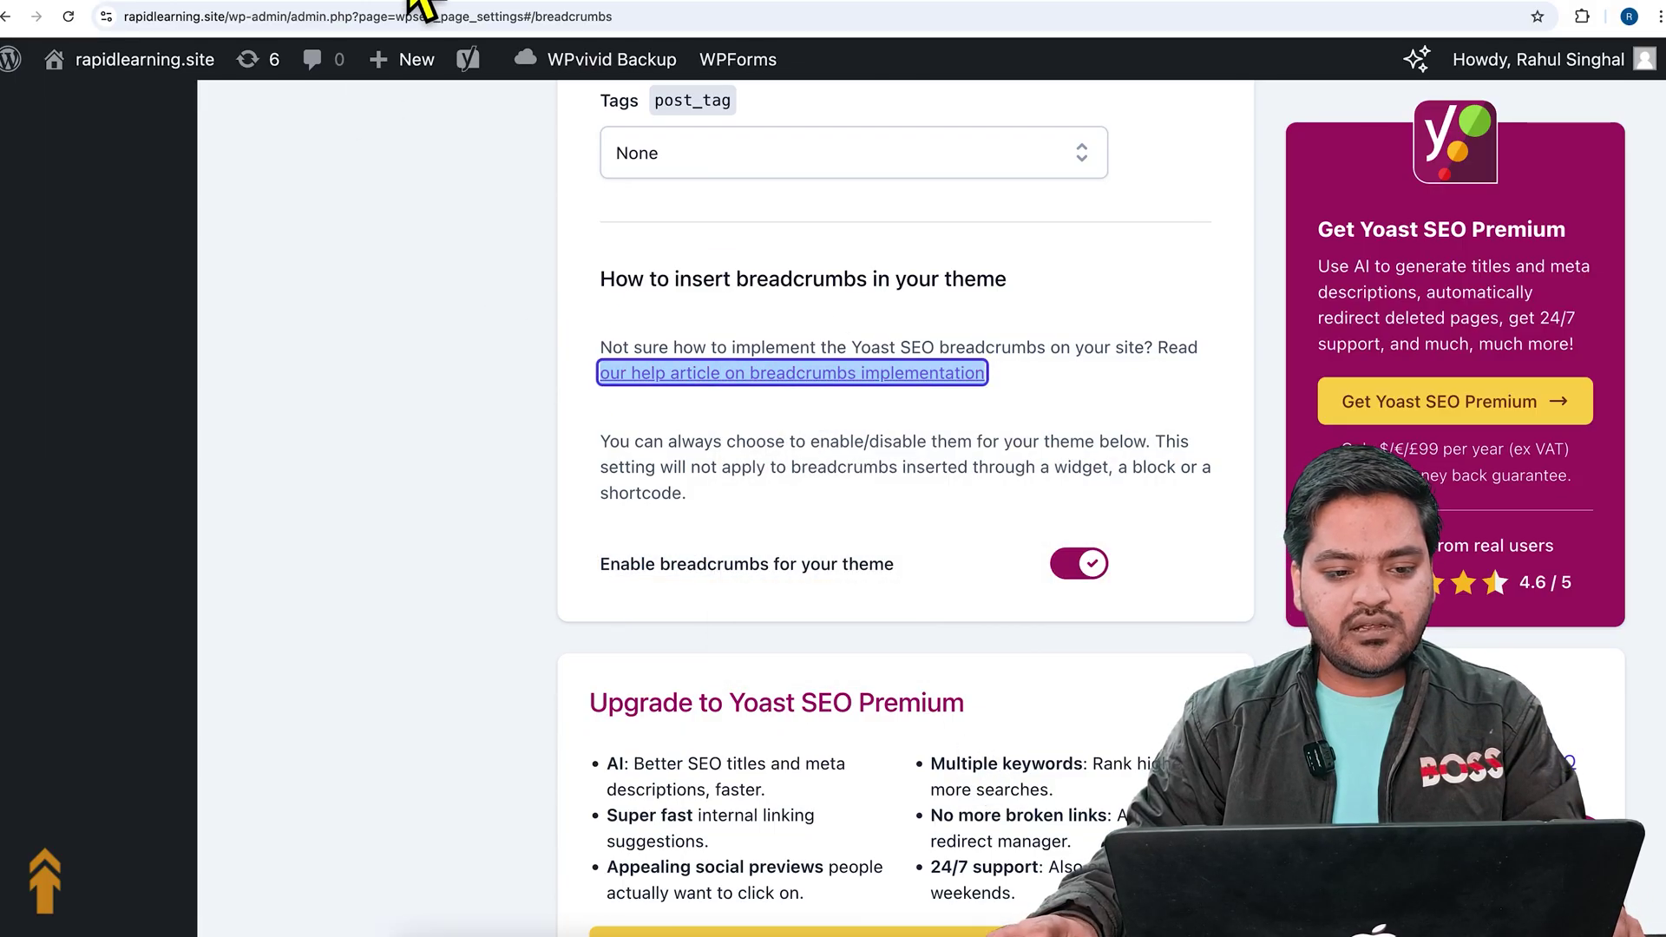
{"action": "left_click", "coordinate": [434, 4]}
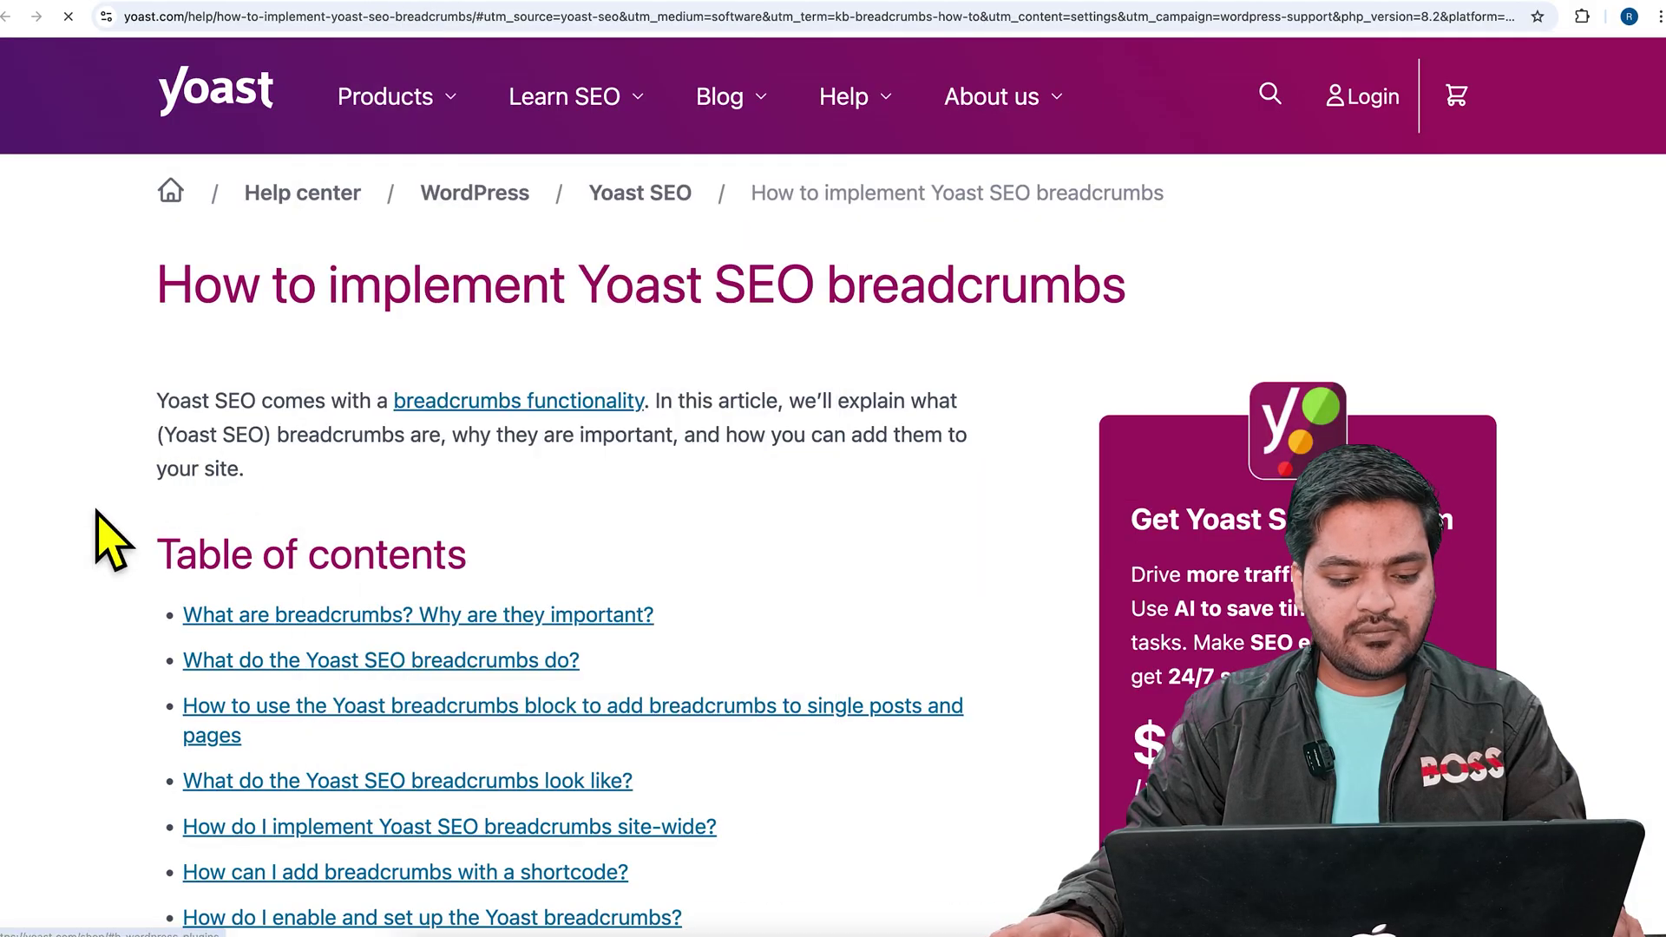
{"action": "scroll", "coordinate": [130, 533], "scroll_direction": "down", "scroll_amount": 3}
{"action": "scroll", "coordinate": [119, 503], "scroll_direction": "down", "scroll_amount": 20}
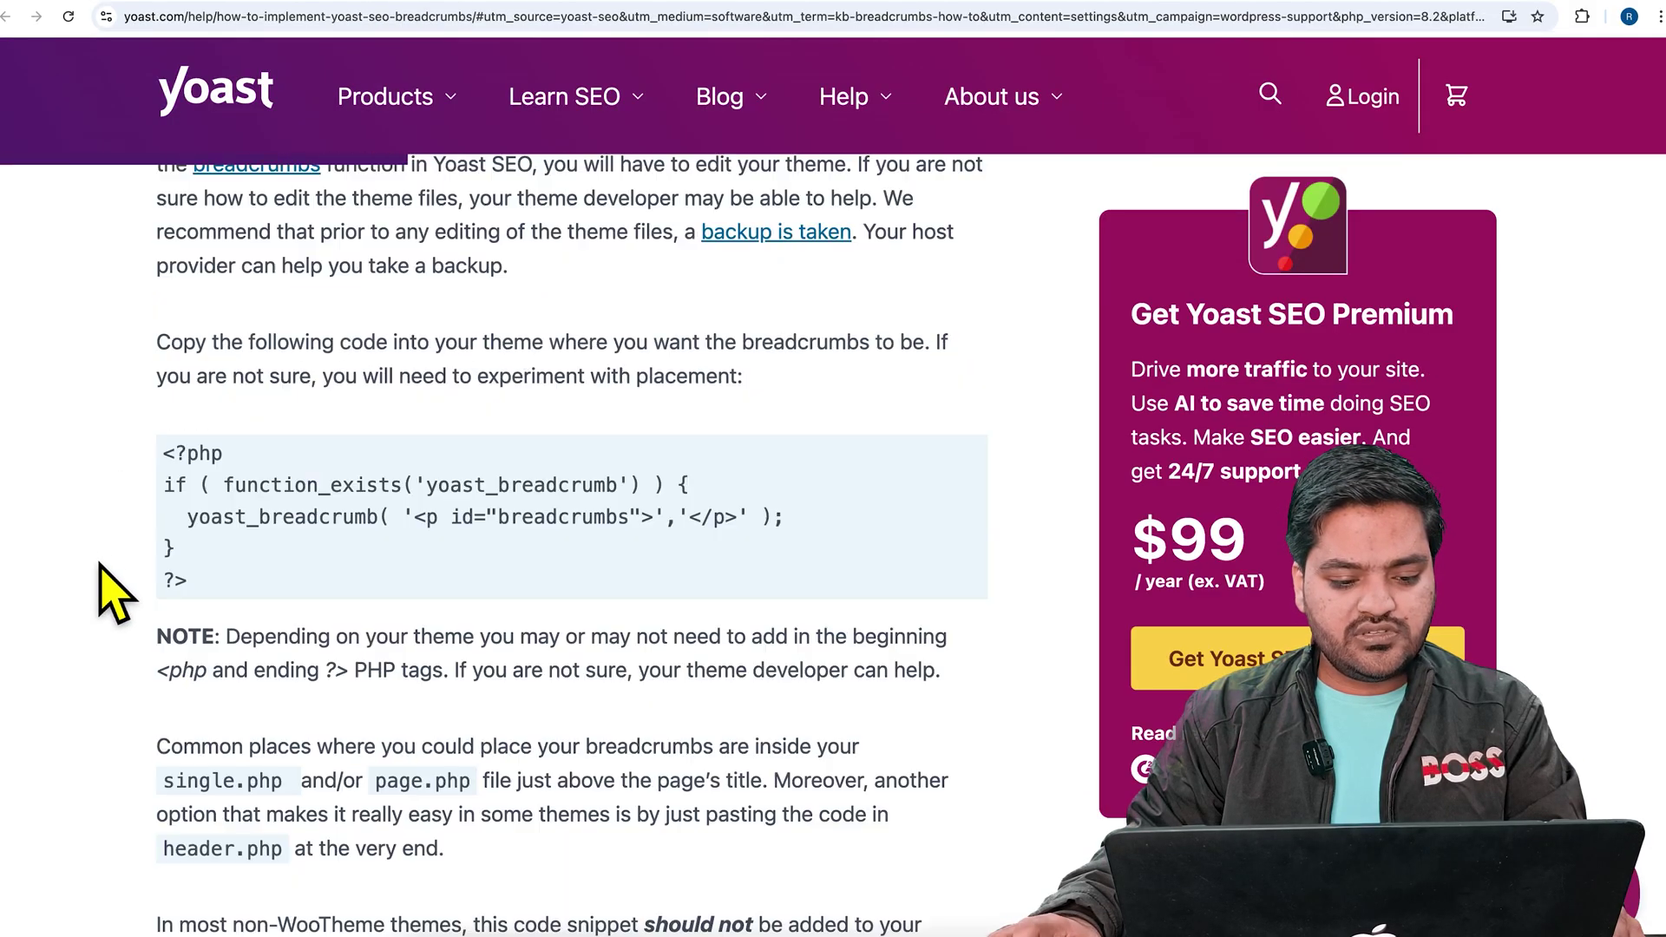
{"action": "scroll", "coordinate": [113, 594], "scroll_direction": "up", "scroll_amount": 15}
{"action": "scroll", "coordinate": [114, 593], "scroll_direction": "down", "scroll_amount": 12}
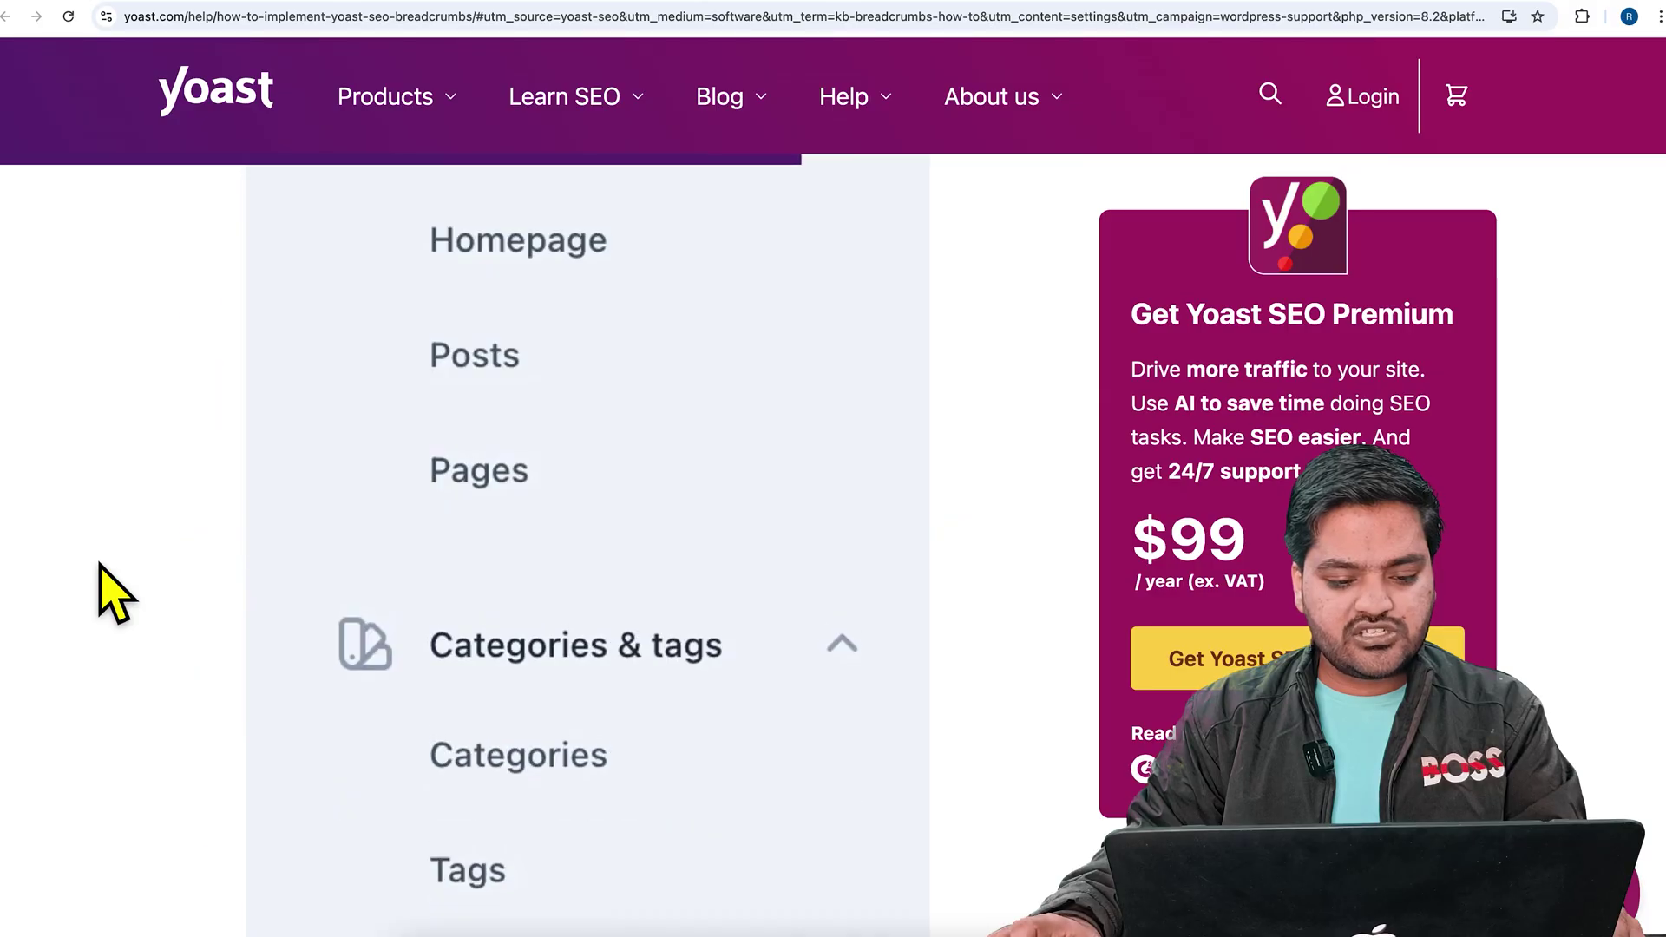
{"action": "scroll", "coordinate": [114, 593], "scroll_direction": "up", "scroll_amount": 8}
{"action": "scroll", "coordinate": [113, 594], "scroll_direction": "up", "scroll_amount": 3}
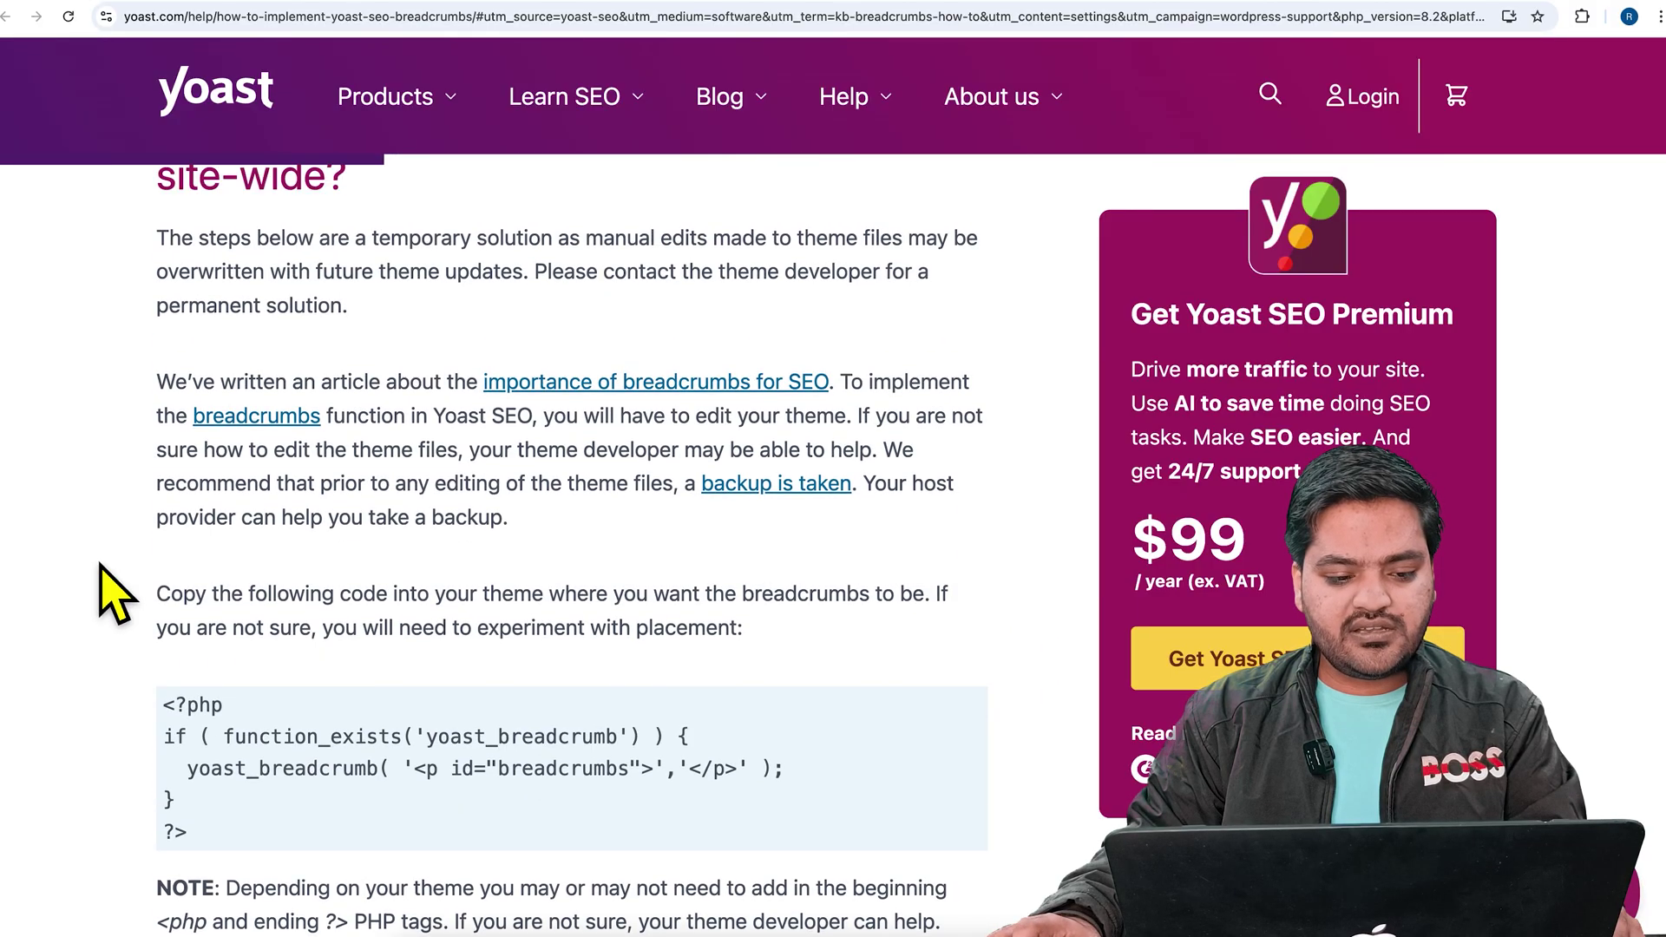
{"action": "scroll", "coordinate": [177, 481], "scroll_direction": "down", "scroll_amount": 2}
{"action": "scroll", "coordinate": [177, 482], "scroll_direction": "down", "scroll_amount": 4}
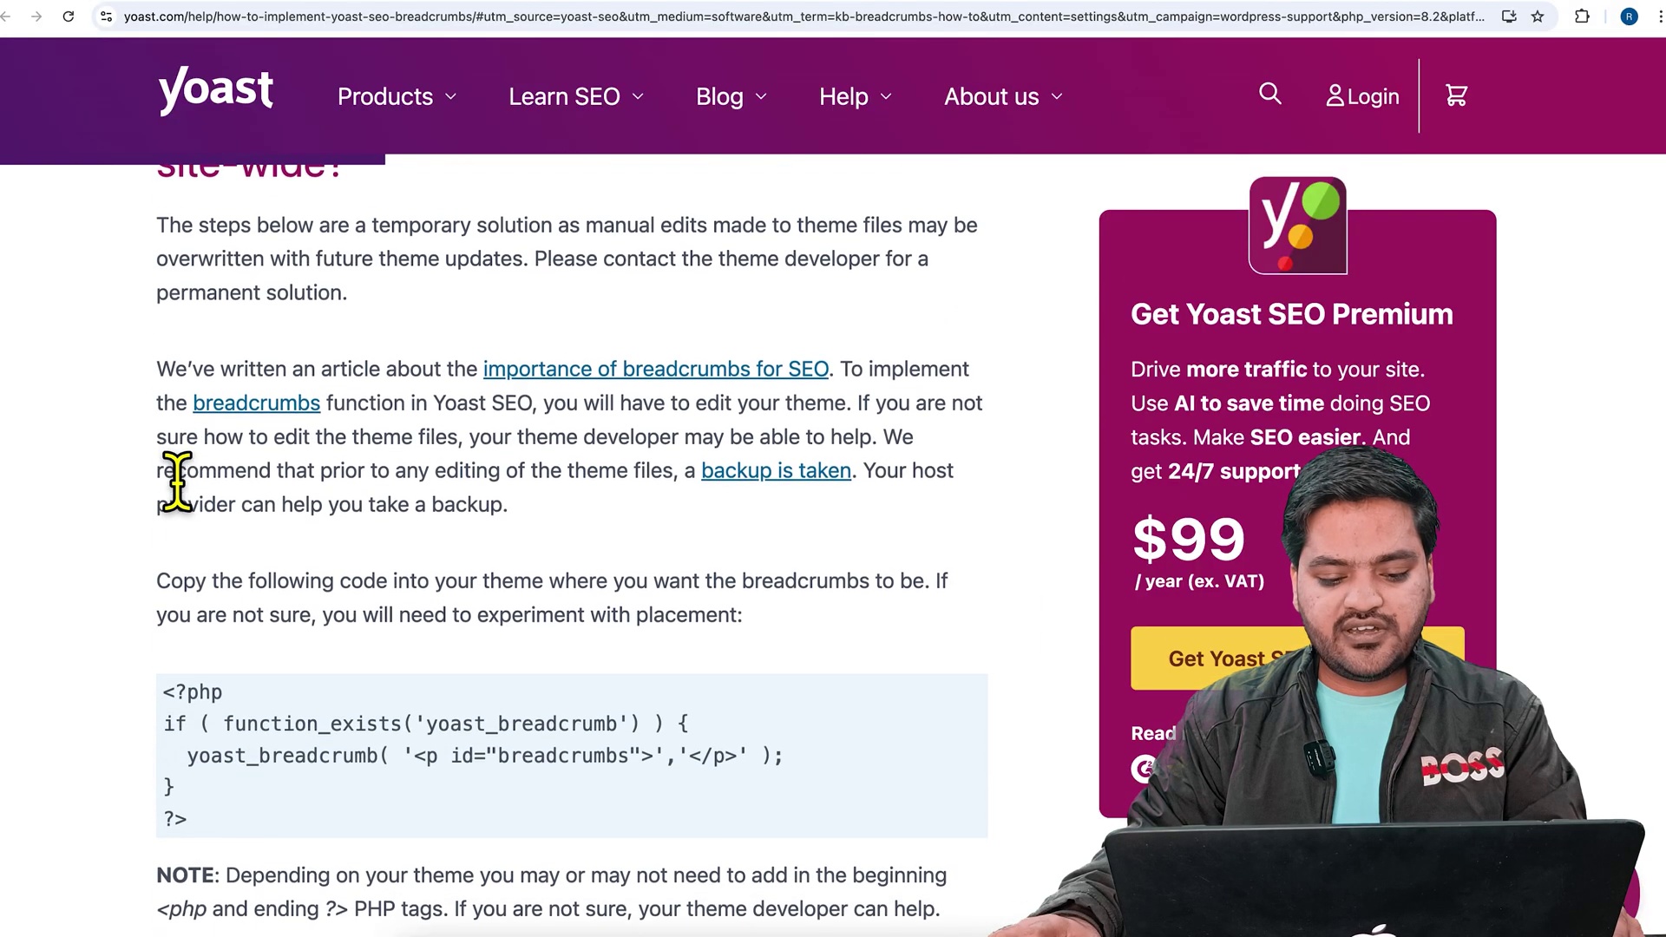
Step: Highlight the breadcrumb PHP snippet and its placement options: single.php, page.php, header.php
{"action": "left_click_drag", "start_coordinate": [157, 427], "coordinate": [763, 460]}
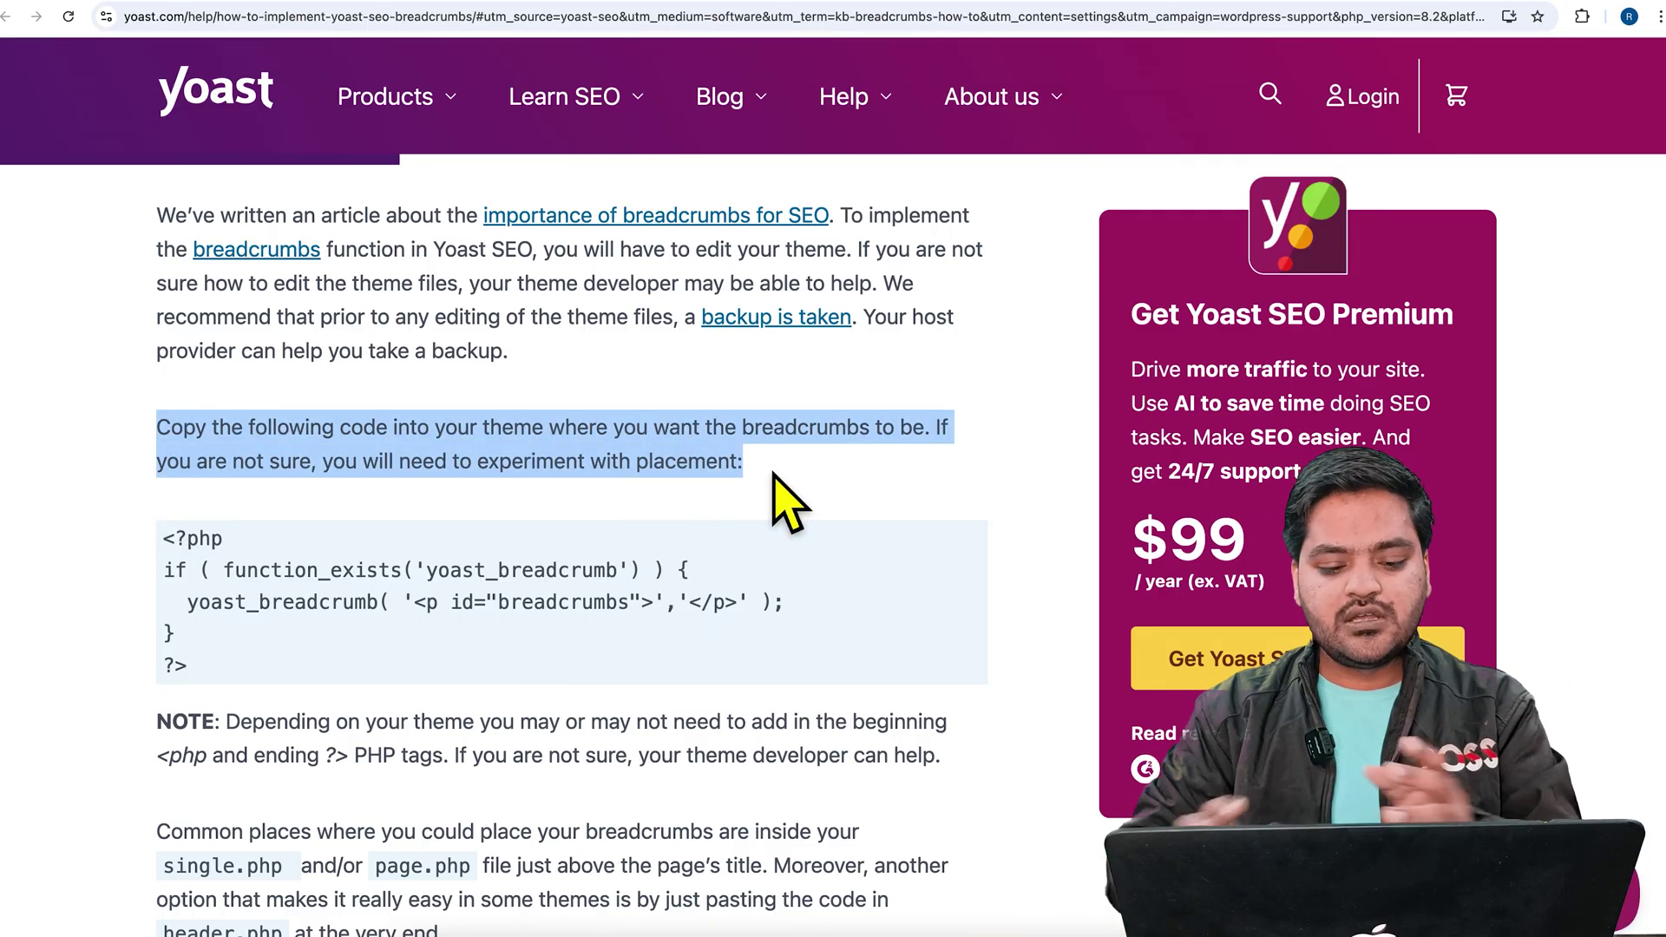
{"action": "left_click_drag", "start_coordinate": [164, 532], "coordinate": [213, 686]}
{"action": "scroll", "coordinate": [212, 689], "scroll_direction": "down", "scroll_amount": 3}
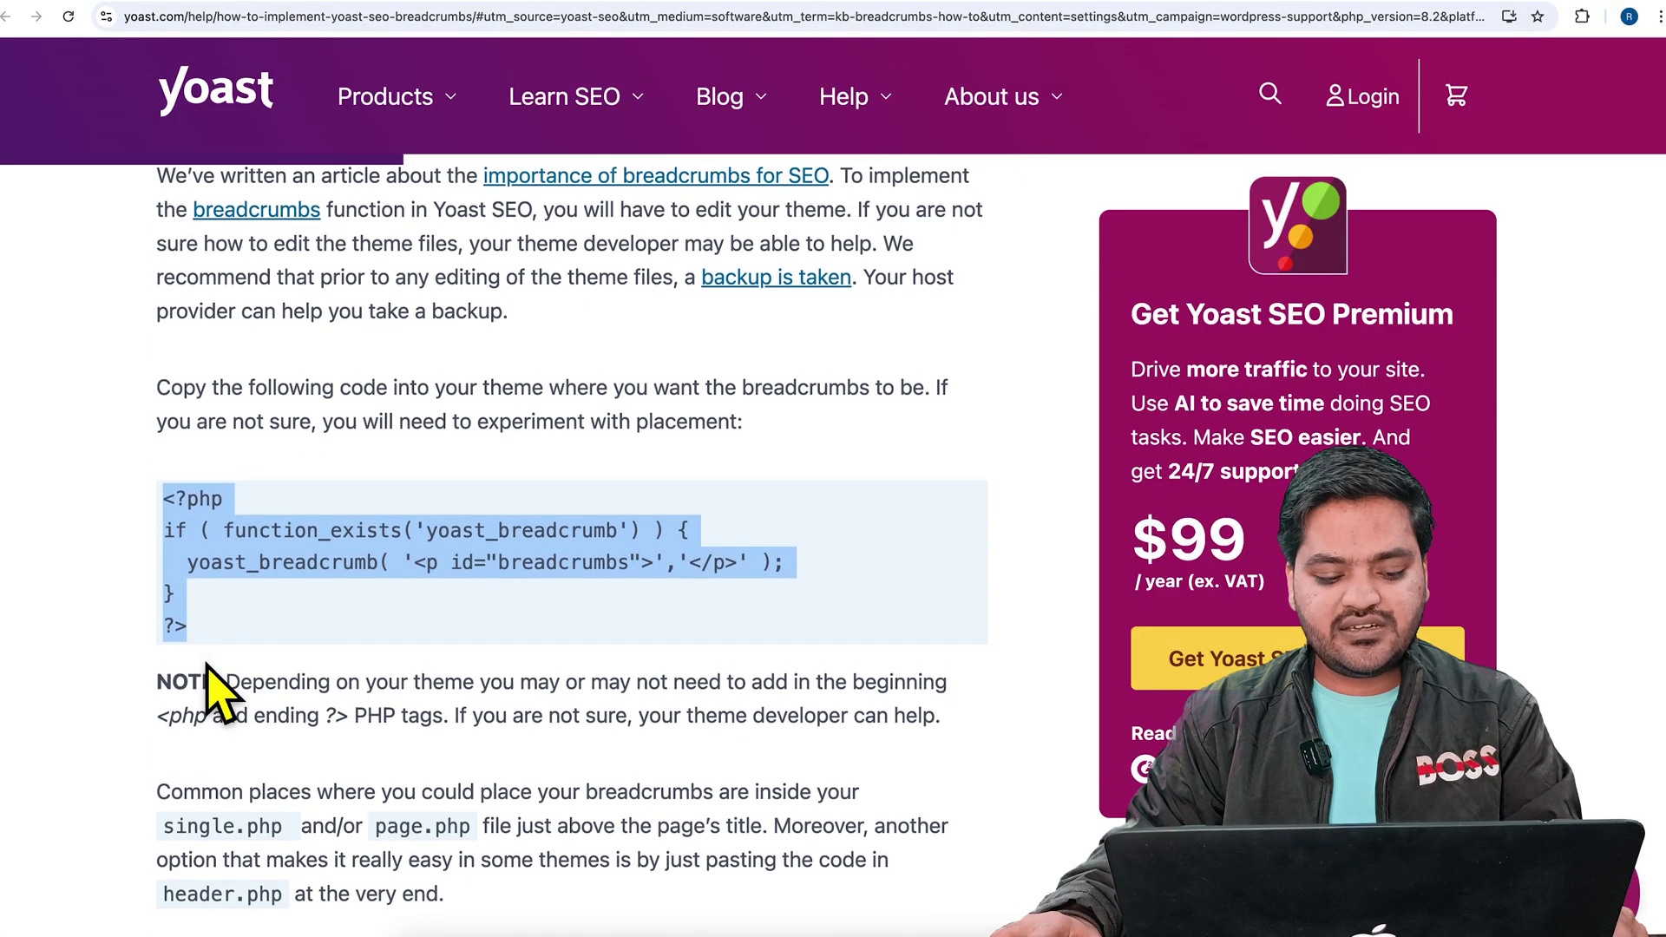
{"action": "left_click_drag", "start_coordinate": [163, 632], "coordinate": [291, 636]}
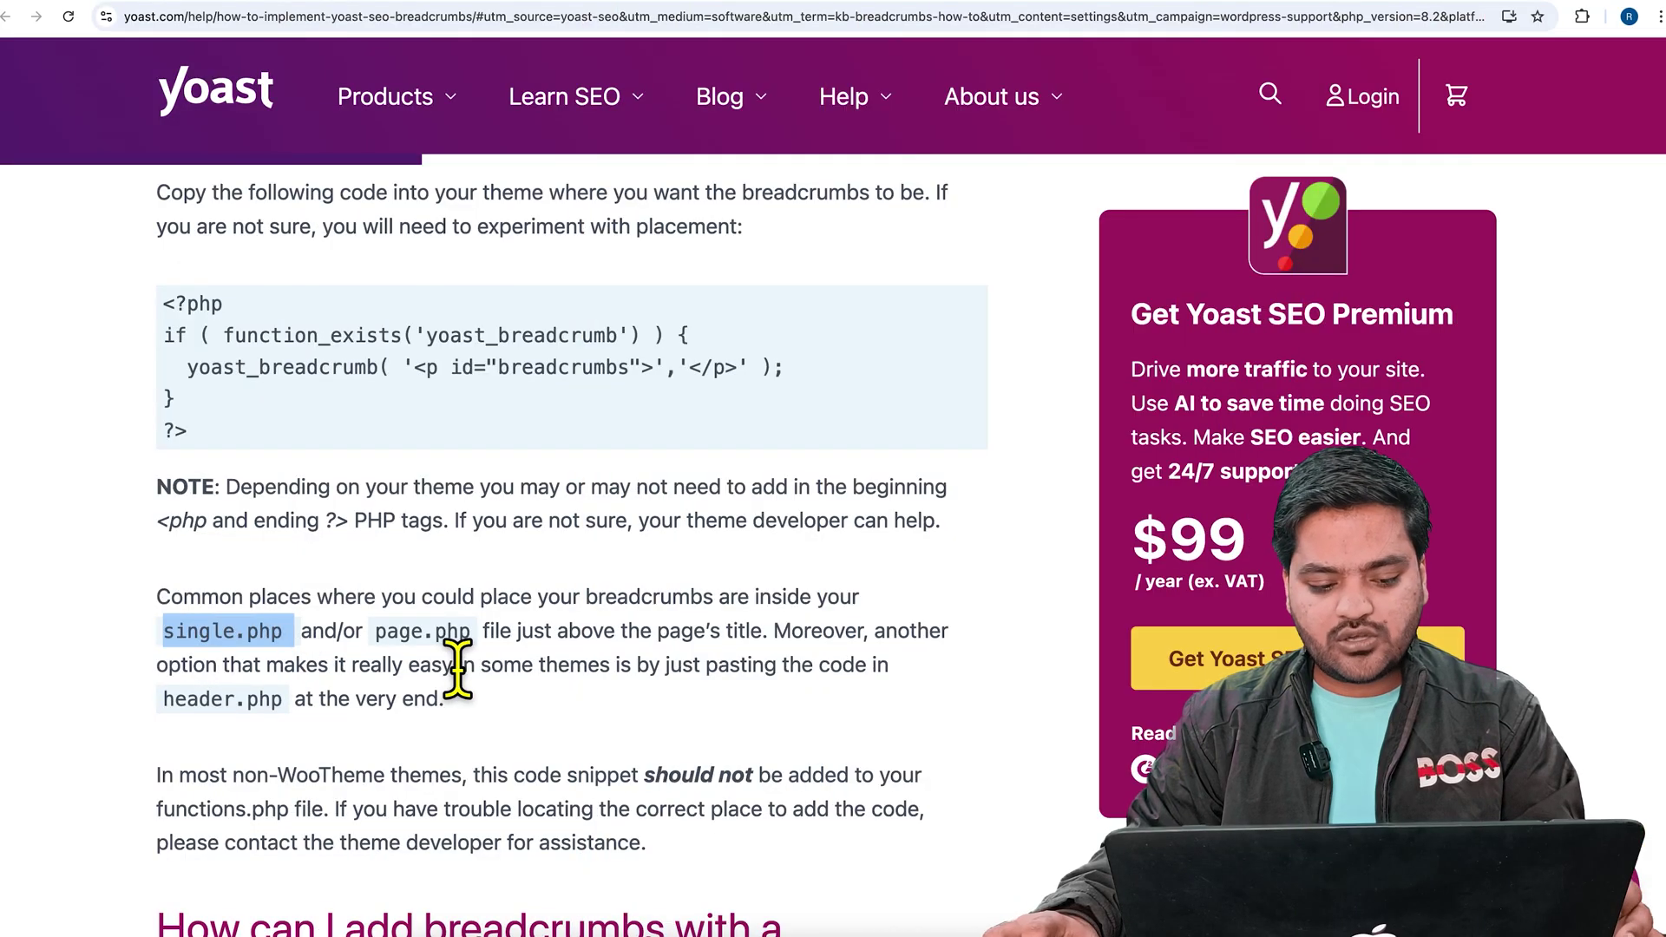
{"action": "left_click_drag", "start_coordinate": [375, 631], "coordinate": [471, 638]}
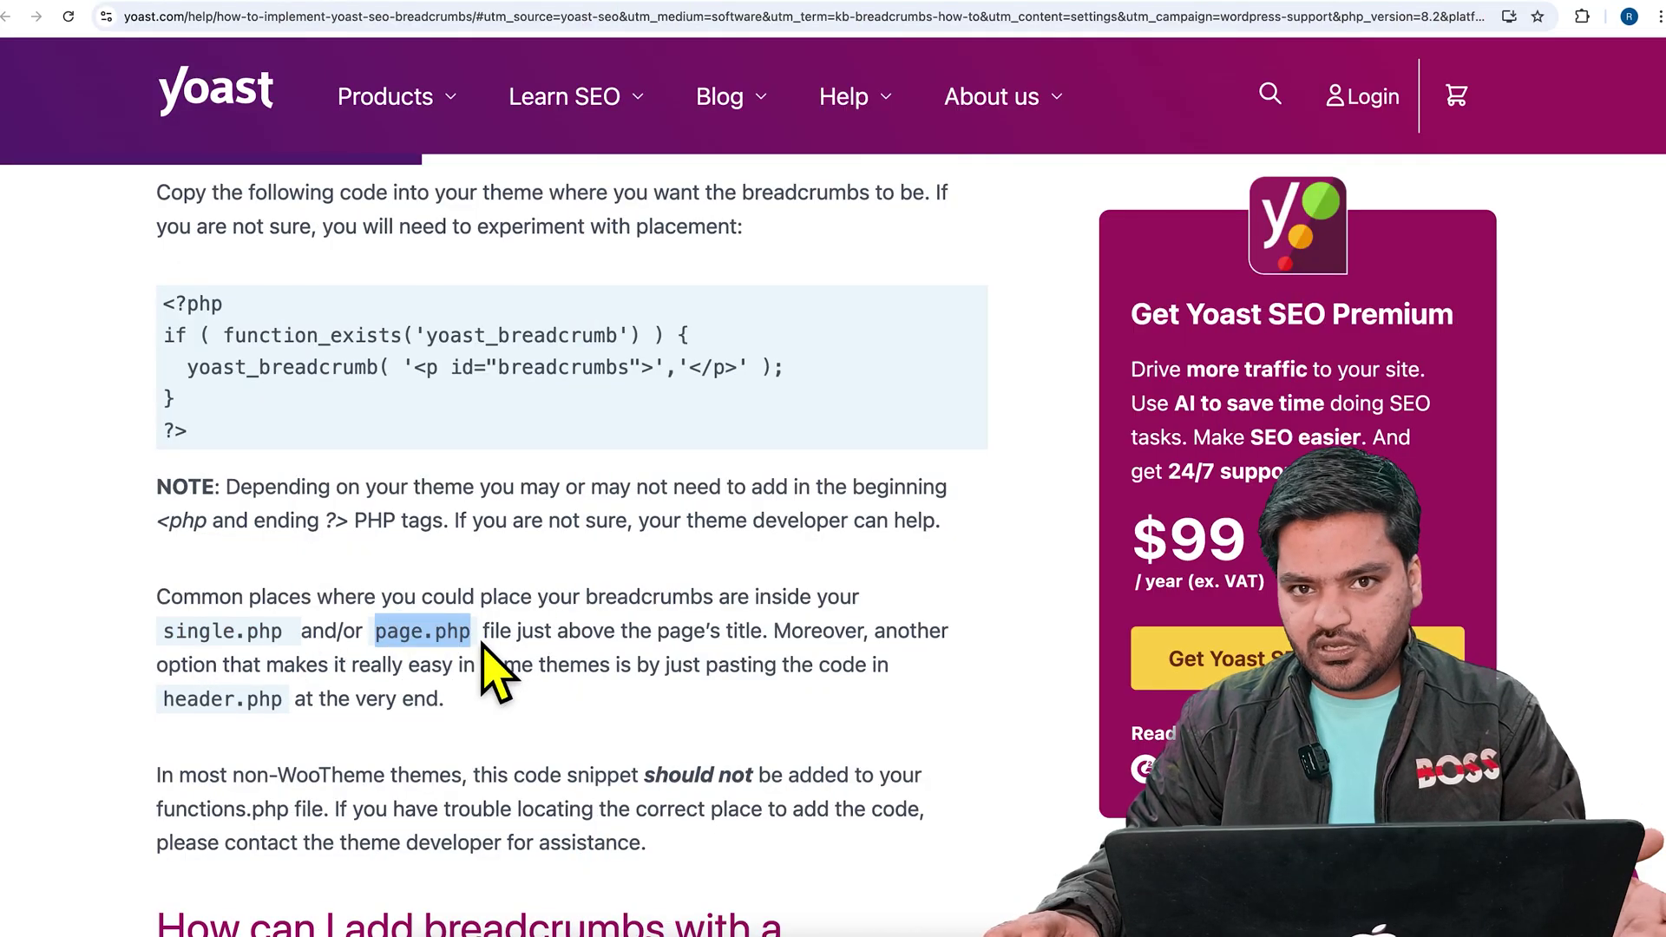
{"action": "left_click_drag", "start_coordinate": [171, 705], "coordinate": [298, 720]}
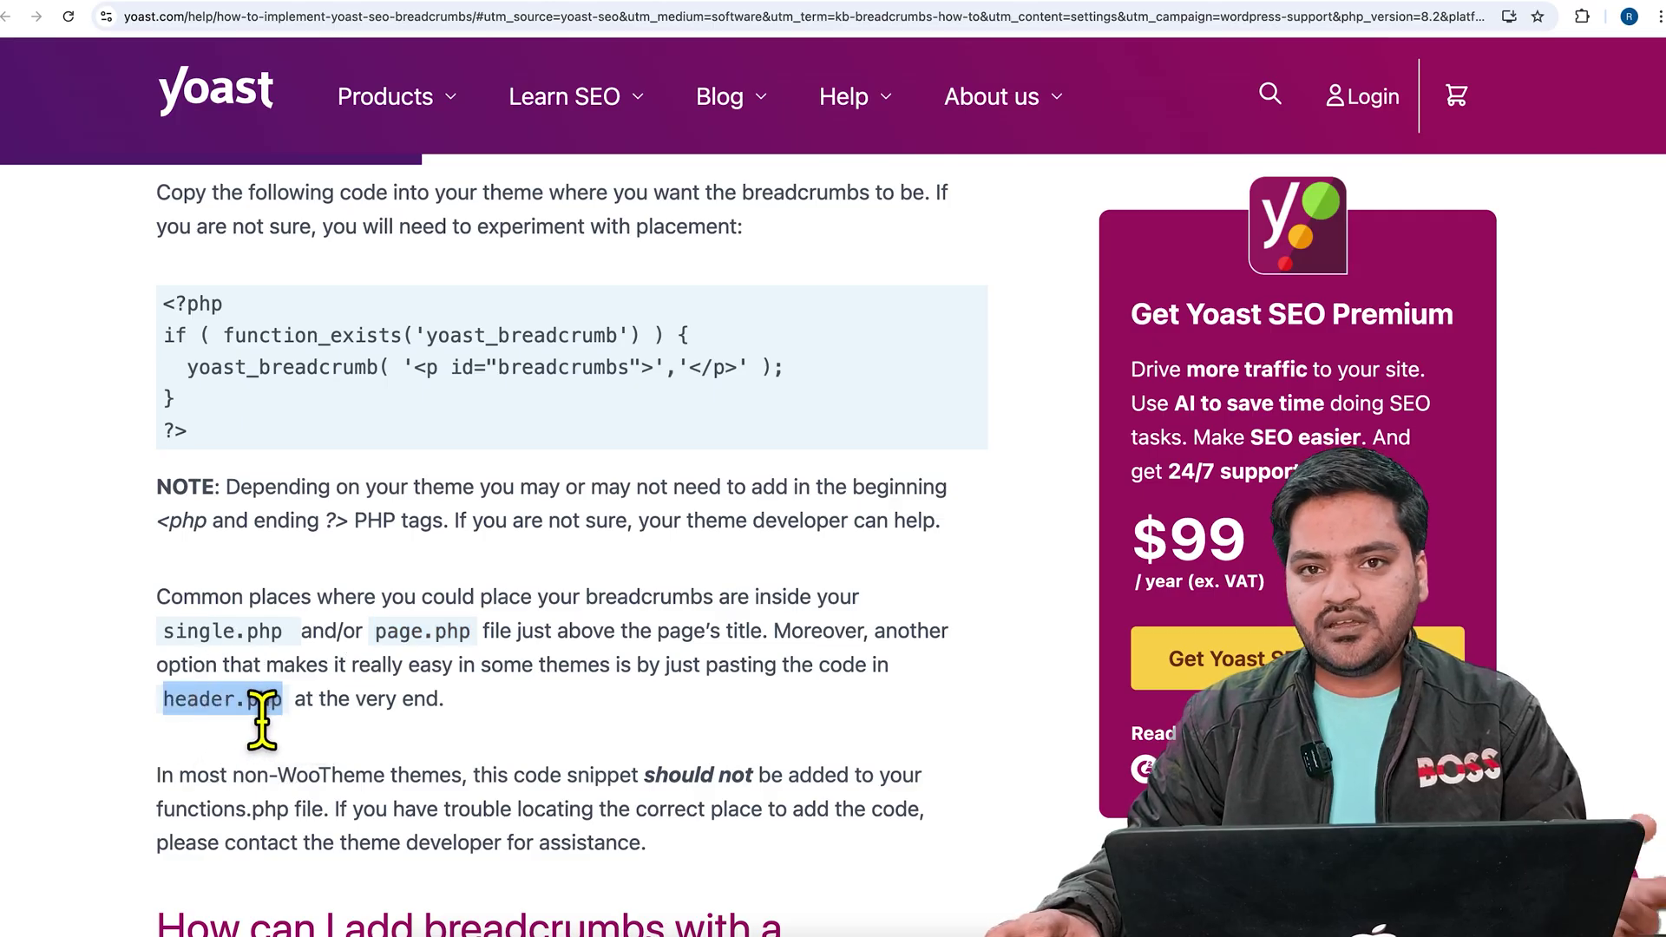
Step: Copy the [wpseo_breadcrumb] shortcode and close the help article tab
{"action": "scroll", "coordinate": [208, 672], "scroll_direction": "down", "scroll_amount": 4}
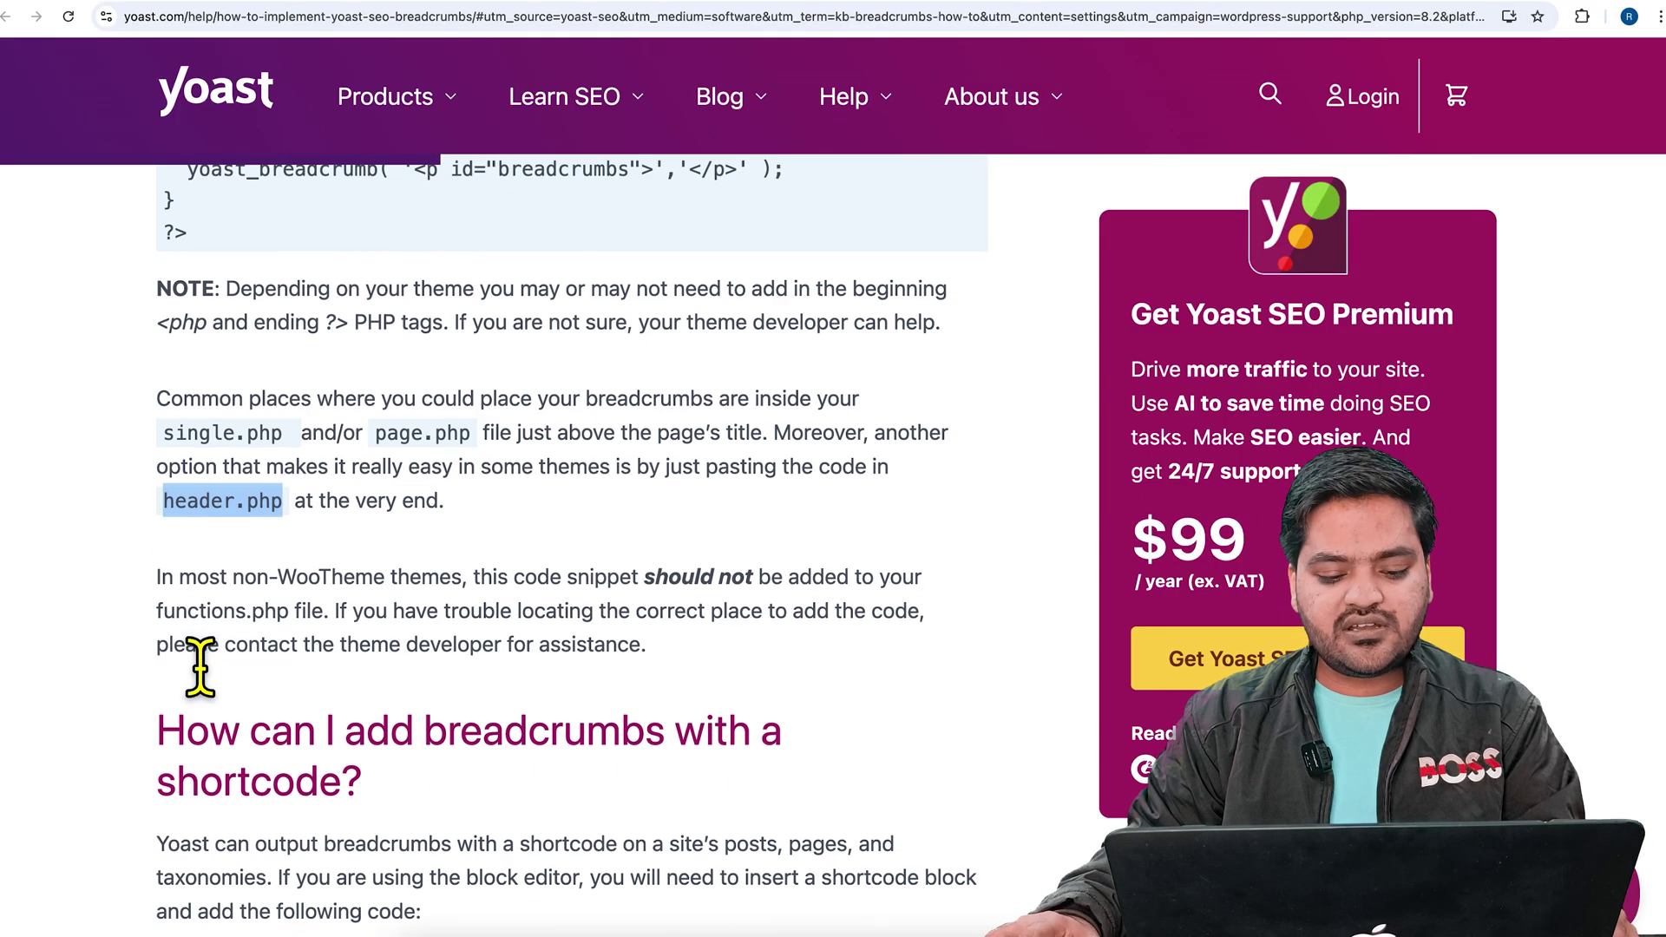
{"action": "scroll", "coordinate": [188, 668], "scroll_direction": "down", "scroll_amount": 2}
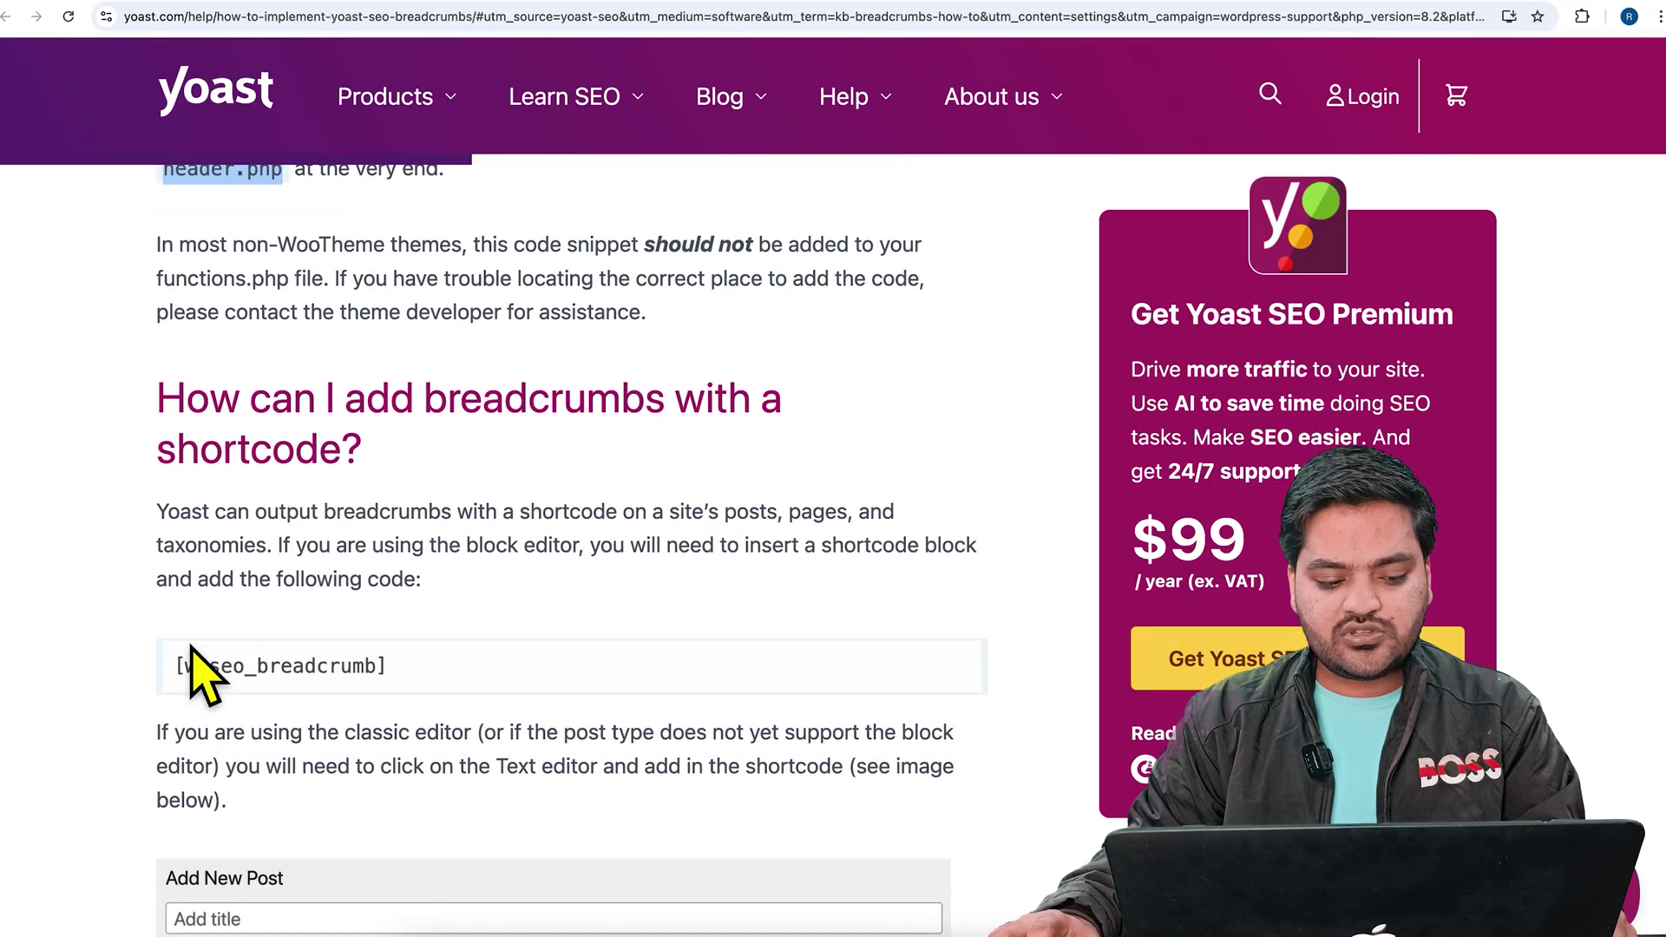
{"action": "left_click_drag", "start_coordinate": [175, 667], "coordinate": [391, 685]}
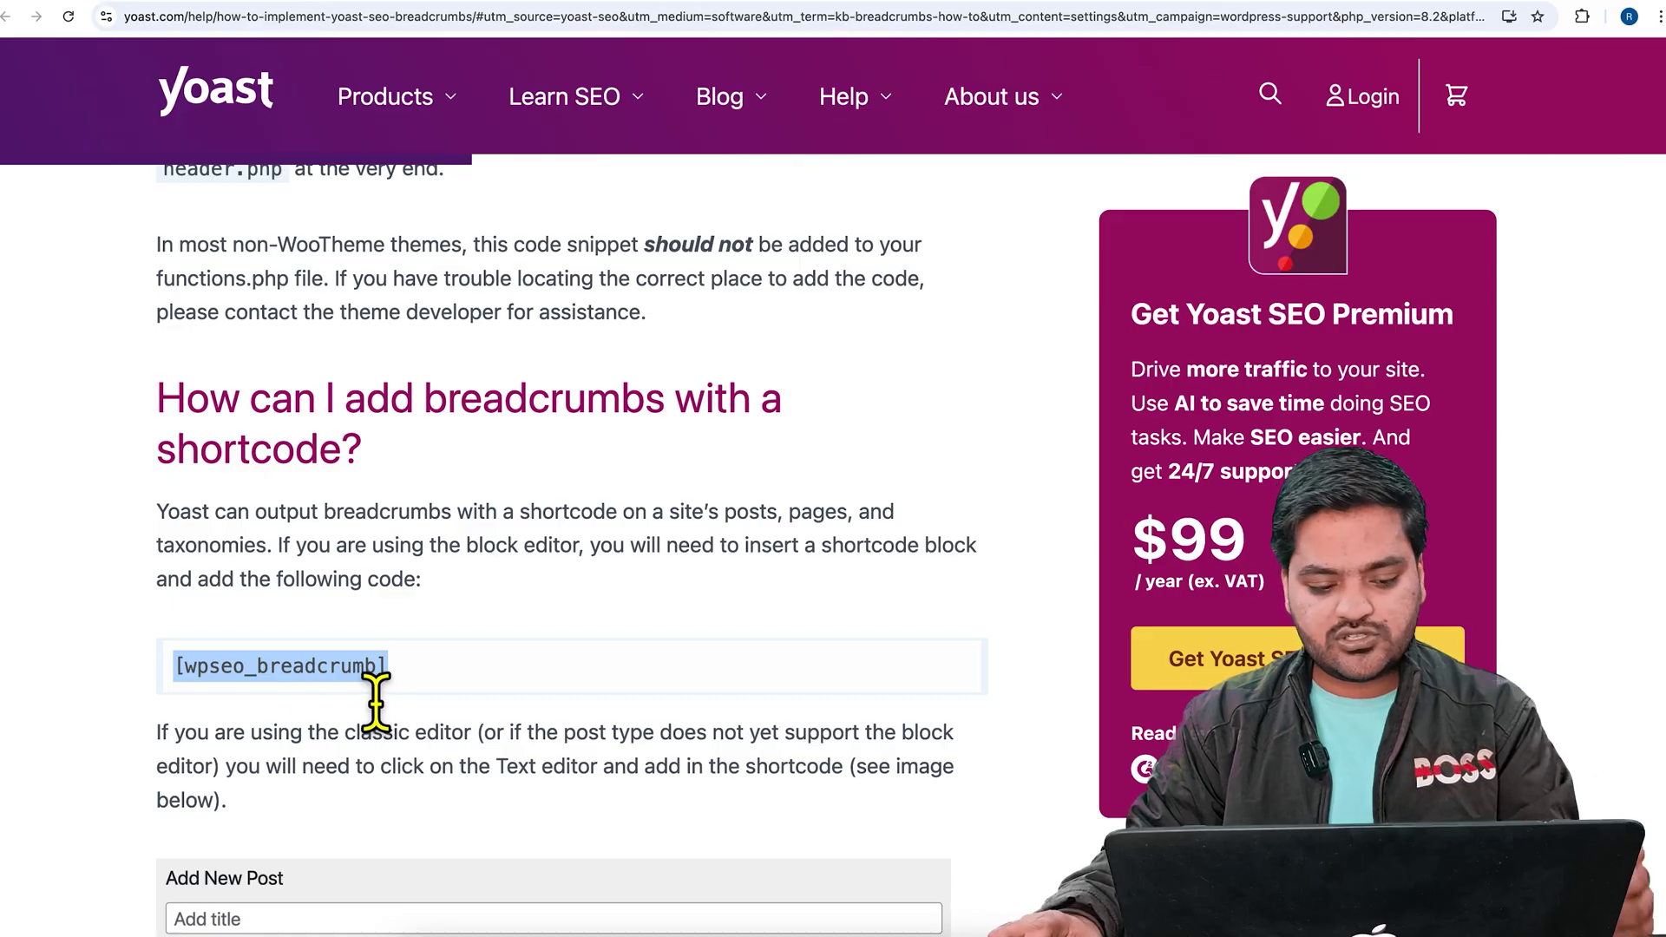
{"action": "right_click", "coordinate": [349, 698]}
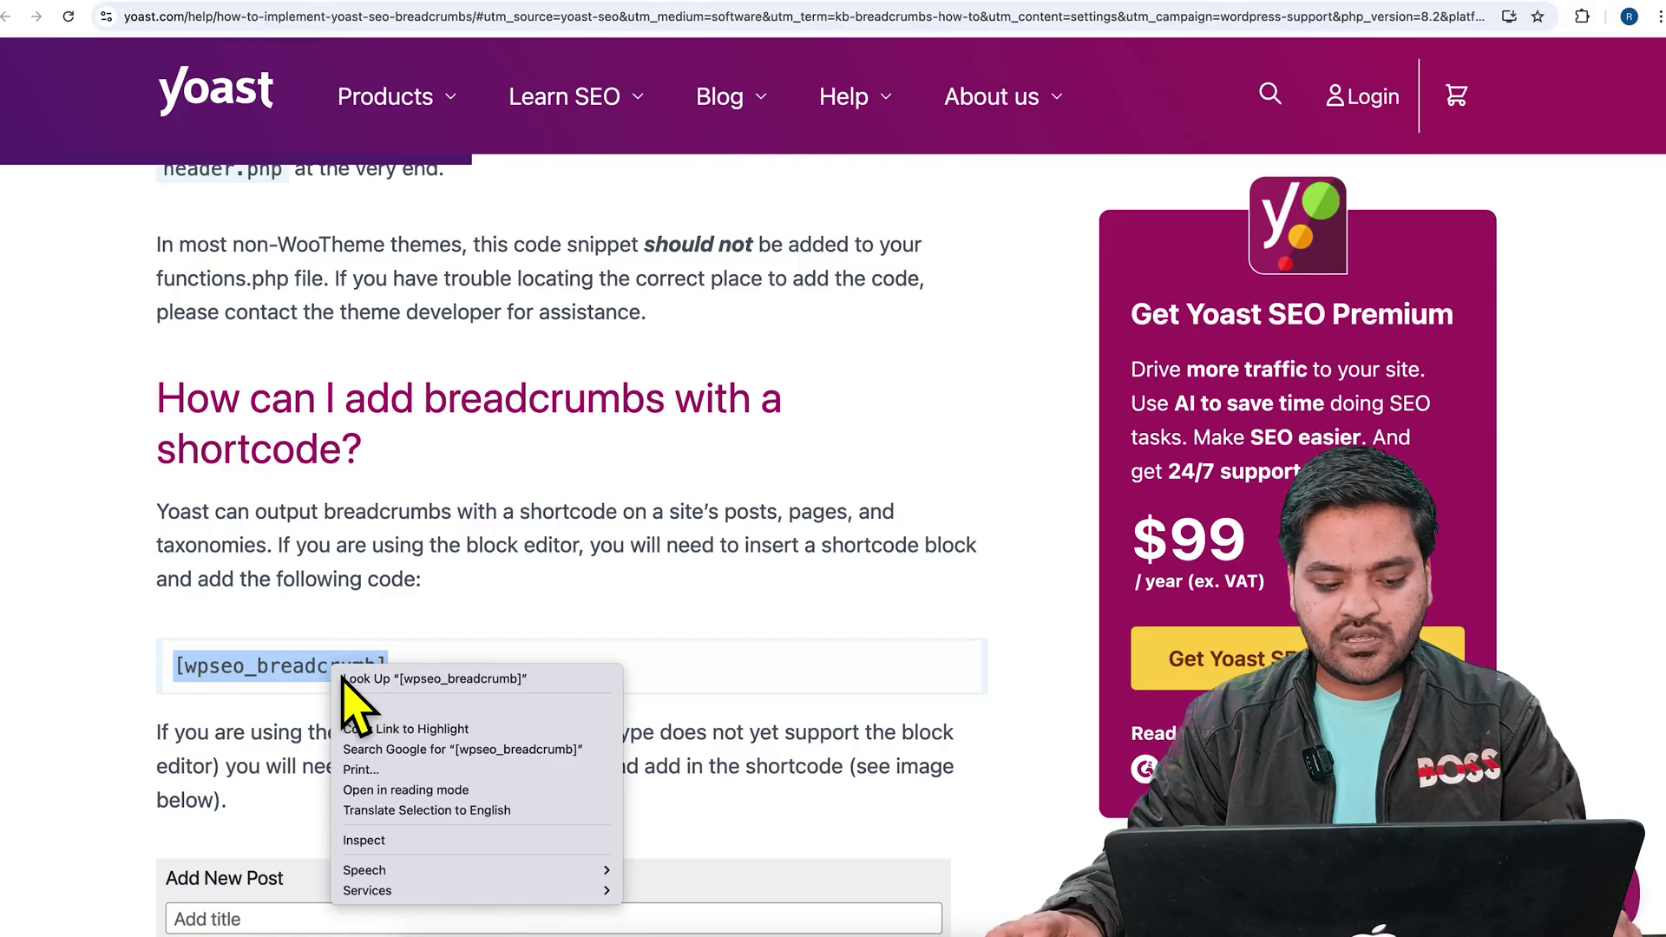
{"action": "left_click", "coordinate": [407, 704]}
{"action": "key", "text": "ctrl+w"}
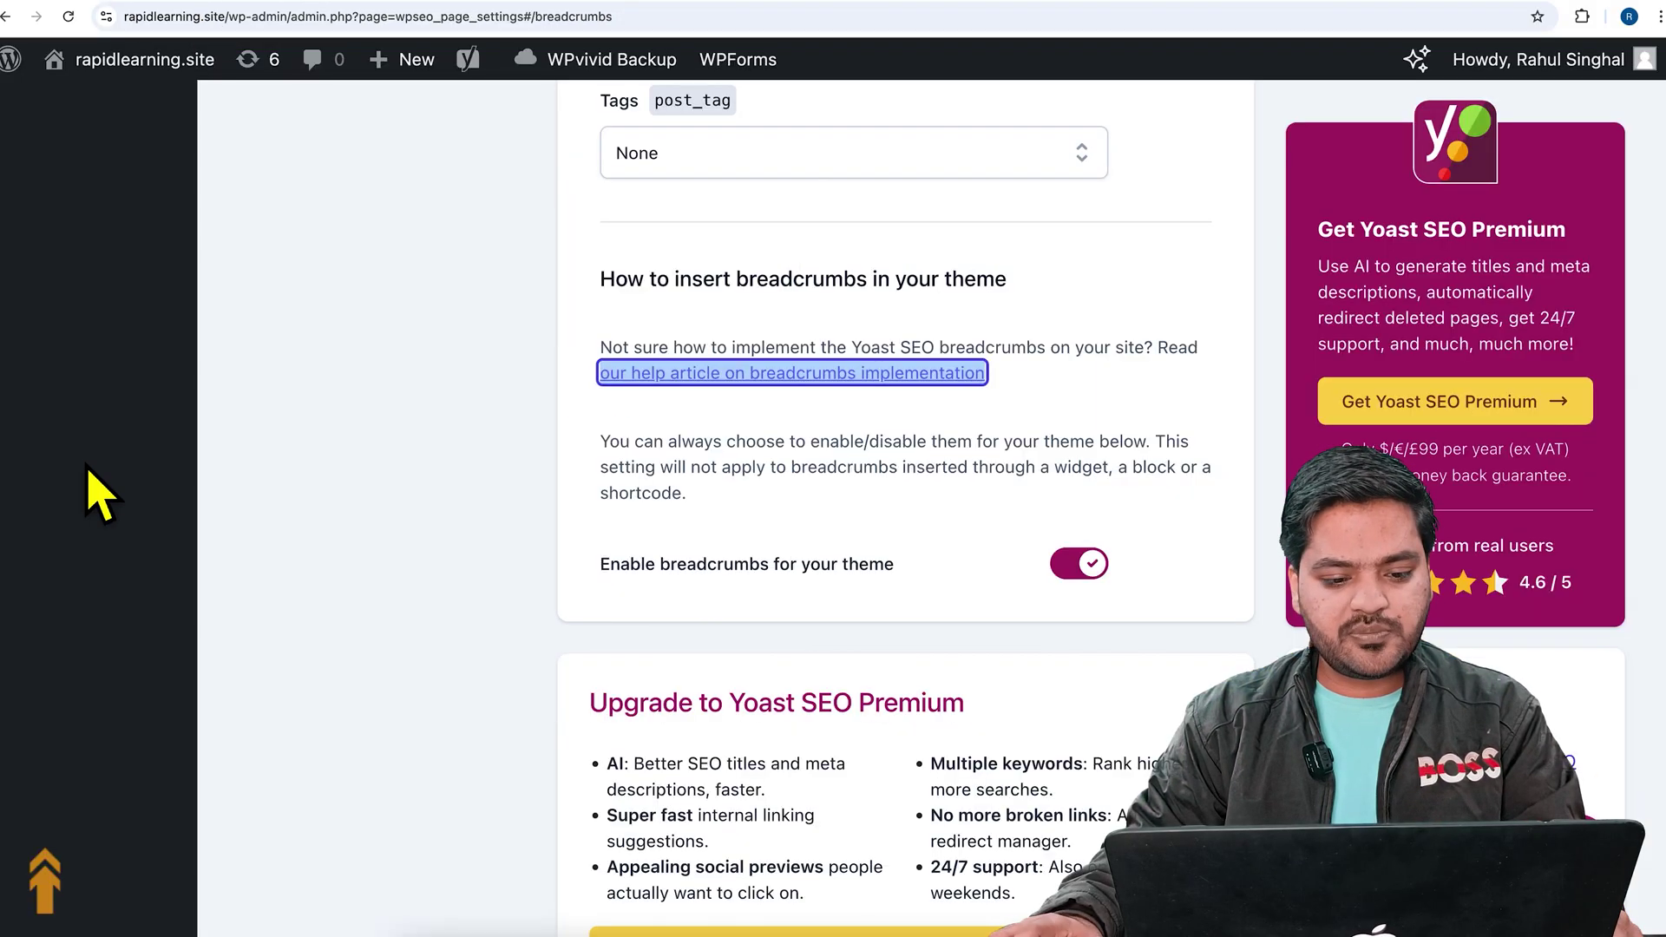
Step: From the Pages list, open the About page's Elementor editor in a new tab
{"action": "scroll", "coordinate": [93, 433], "scroll_direction": "down", "scroll_amount": 5}
{"action": "scroll", "coordinate": [90, 495], "scroll_direction": "up", "scroll_amount": 6}
{"action": "scroll", "coordinate": [87, 466], "scroll_direction": "up", "scroll_amount": 5}
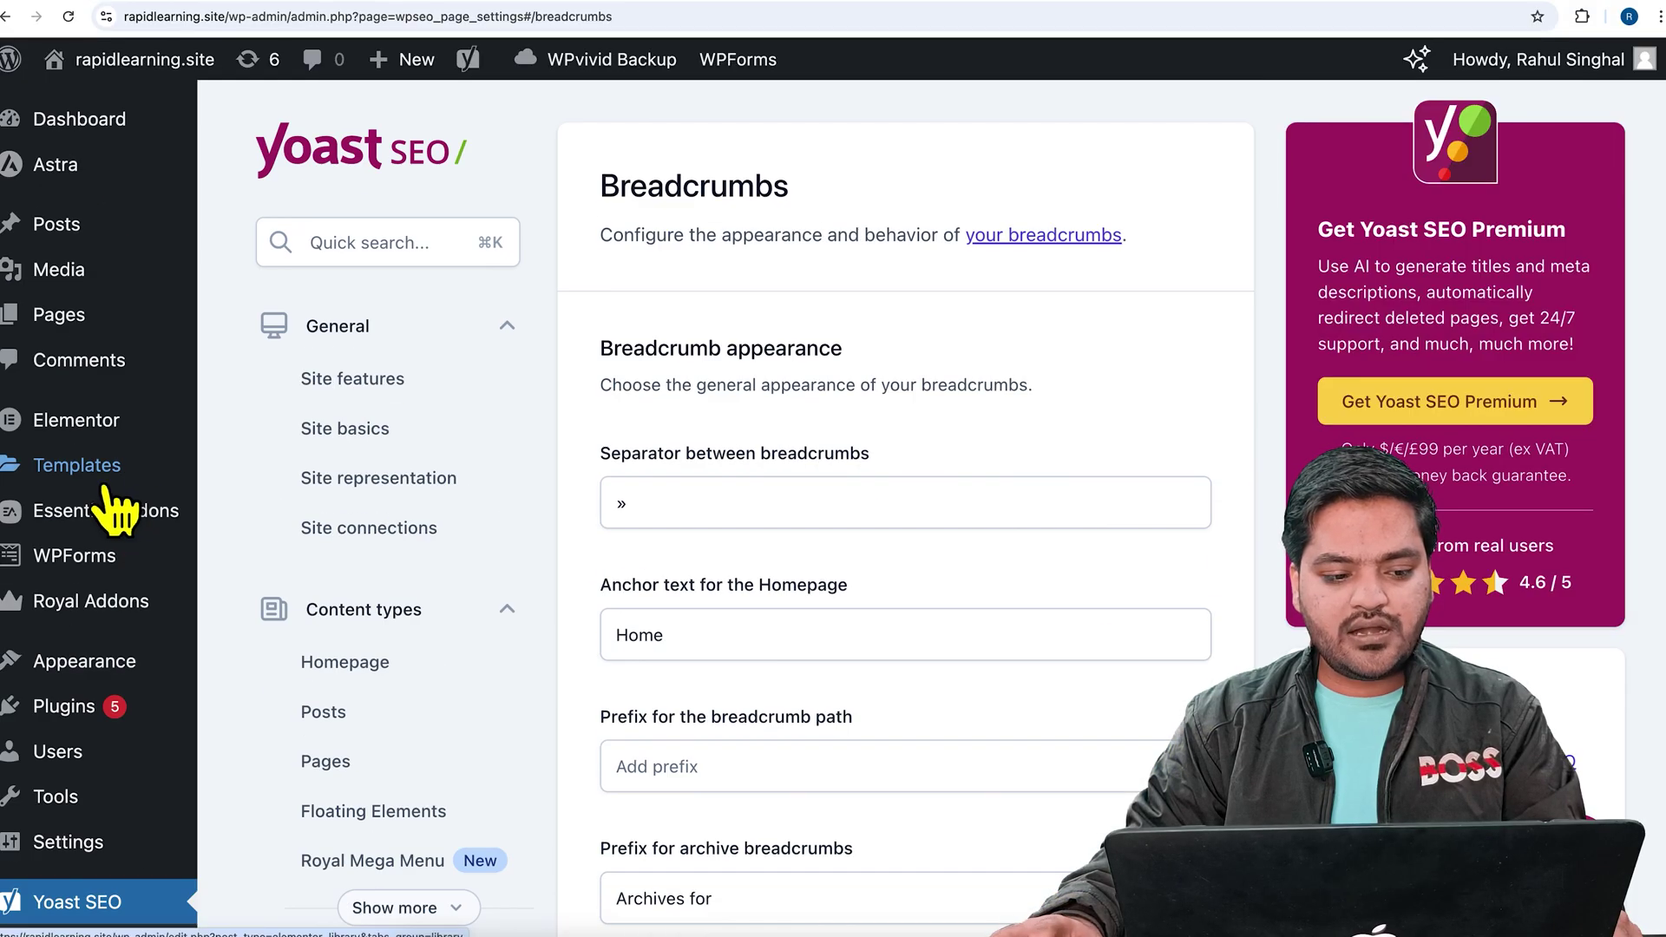
{"action": "left_click", "coordinate": [149, 347]}
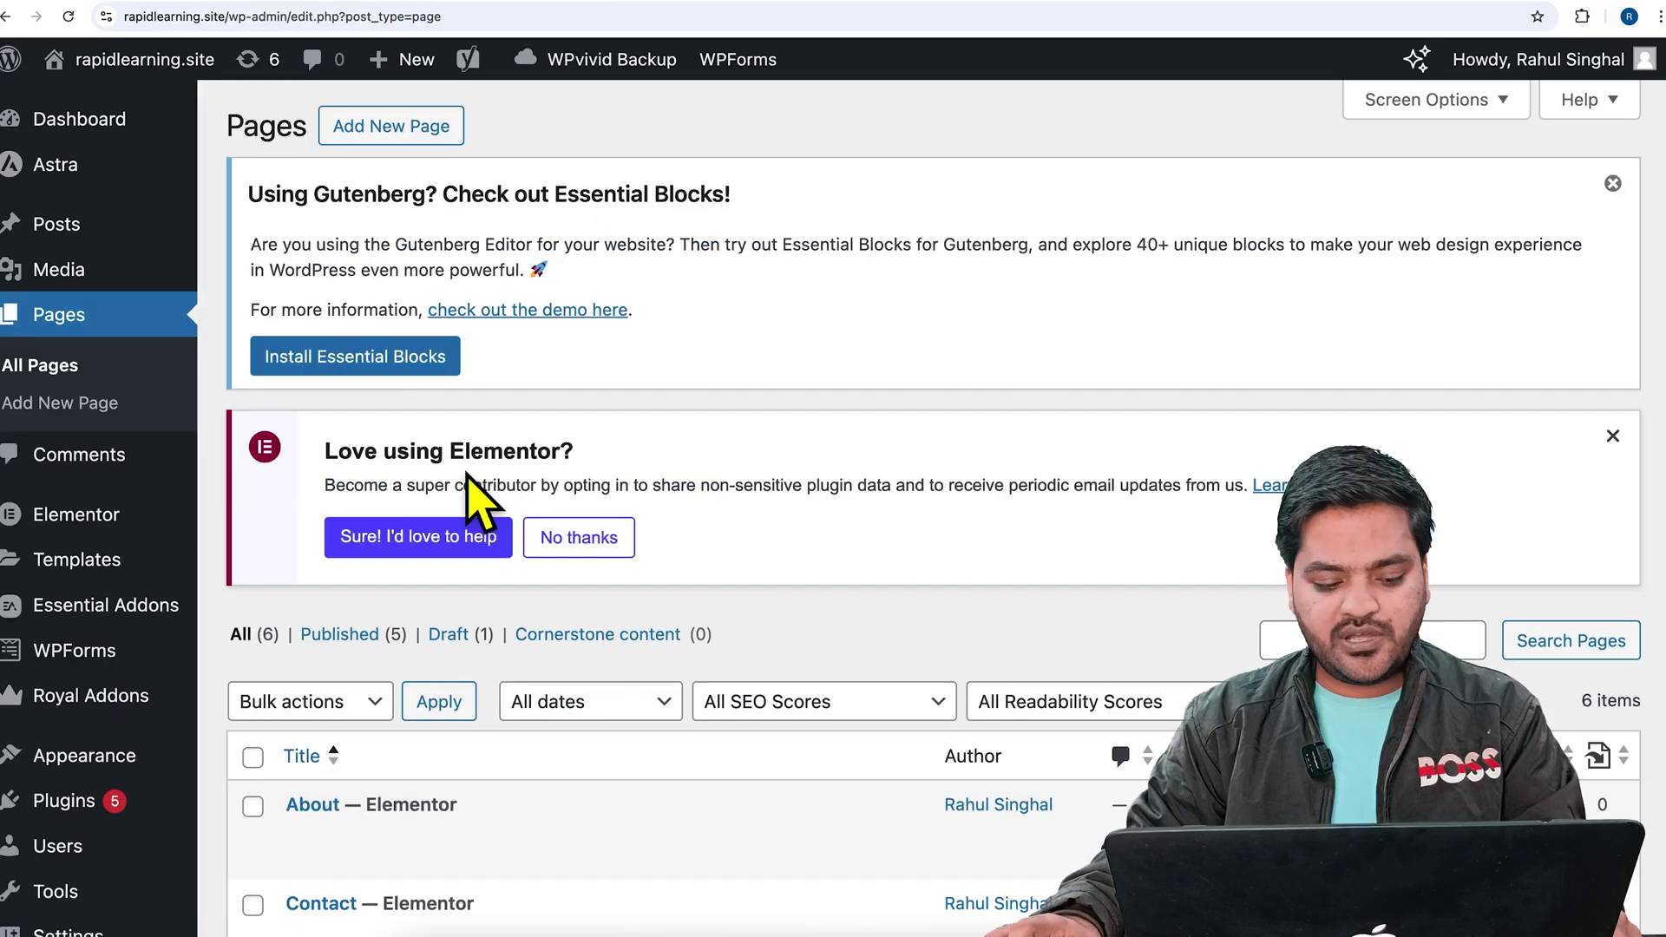
{"action": "scroll", "coordinate": [538, 538], "scroll_direction": "down", "scroll_amount": 2}
{"action": "scroll", "coordinate": [563, 556], "scroll_direction": "down", "scroll_amount": 2}
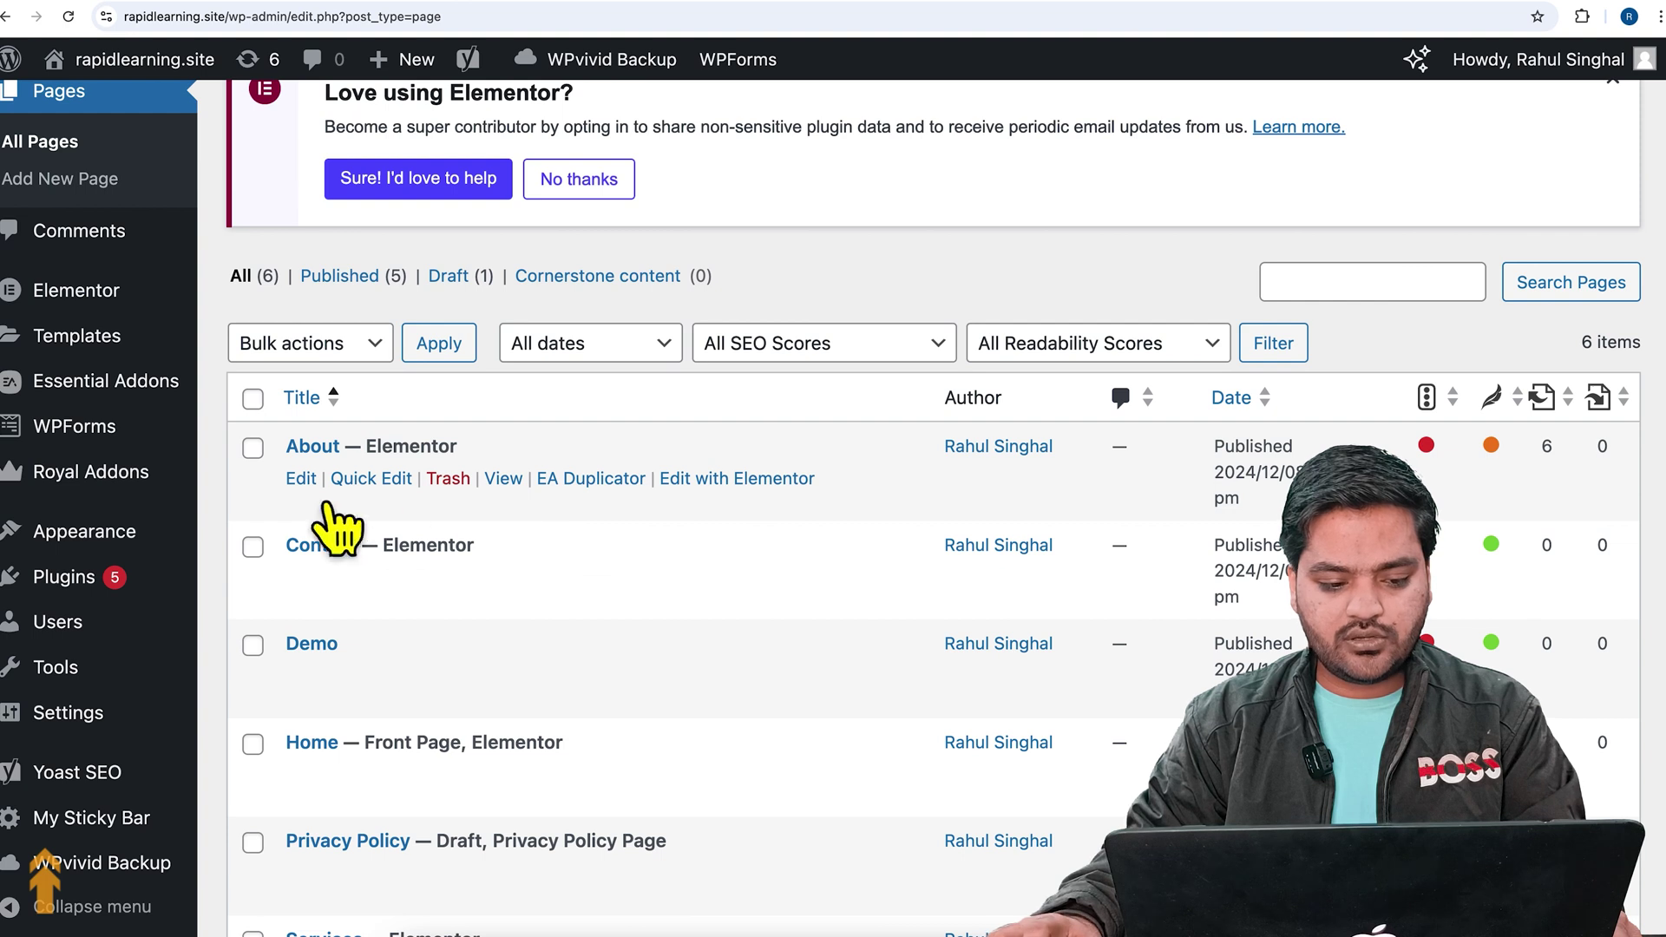
{"action": "right_click", "coordinate": [685, 478]}
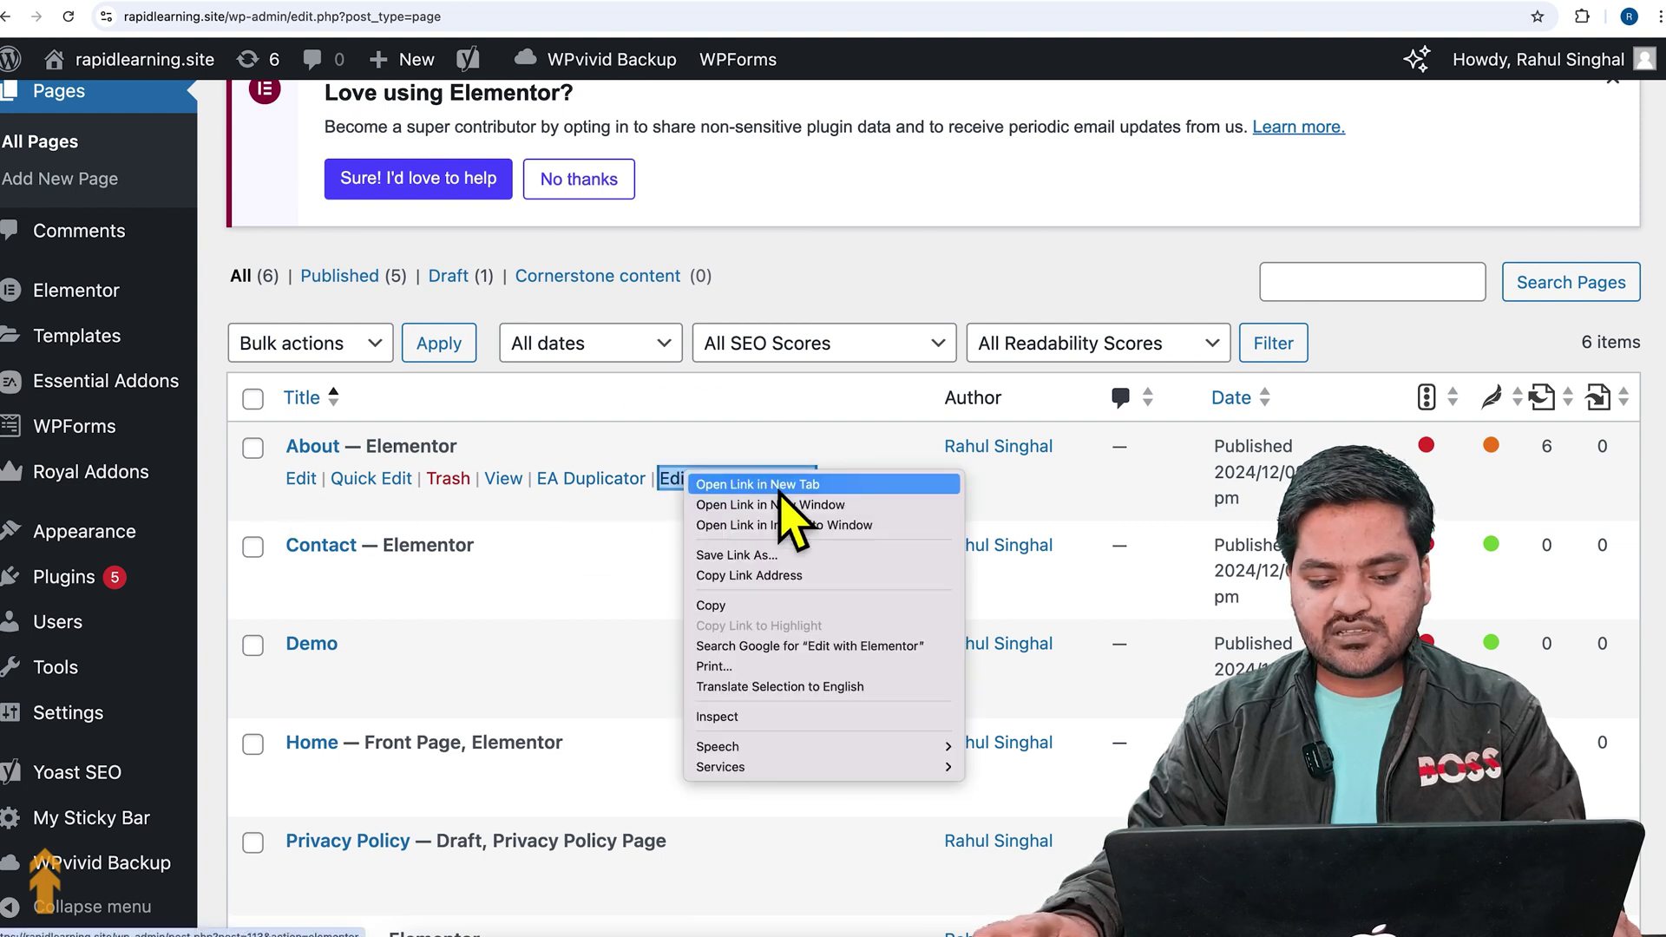
{"action": "left_click", "coordinate": [756, 487]}
Step: Add a Shortcode widget with [wpseo_breadcrumb] below the About Us heading and preview the page
{"action": "left_click", "coordinate": [673, 1]}
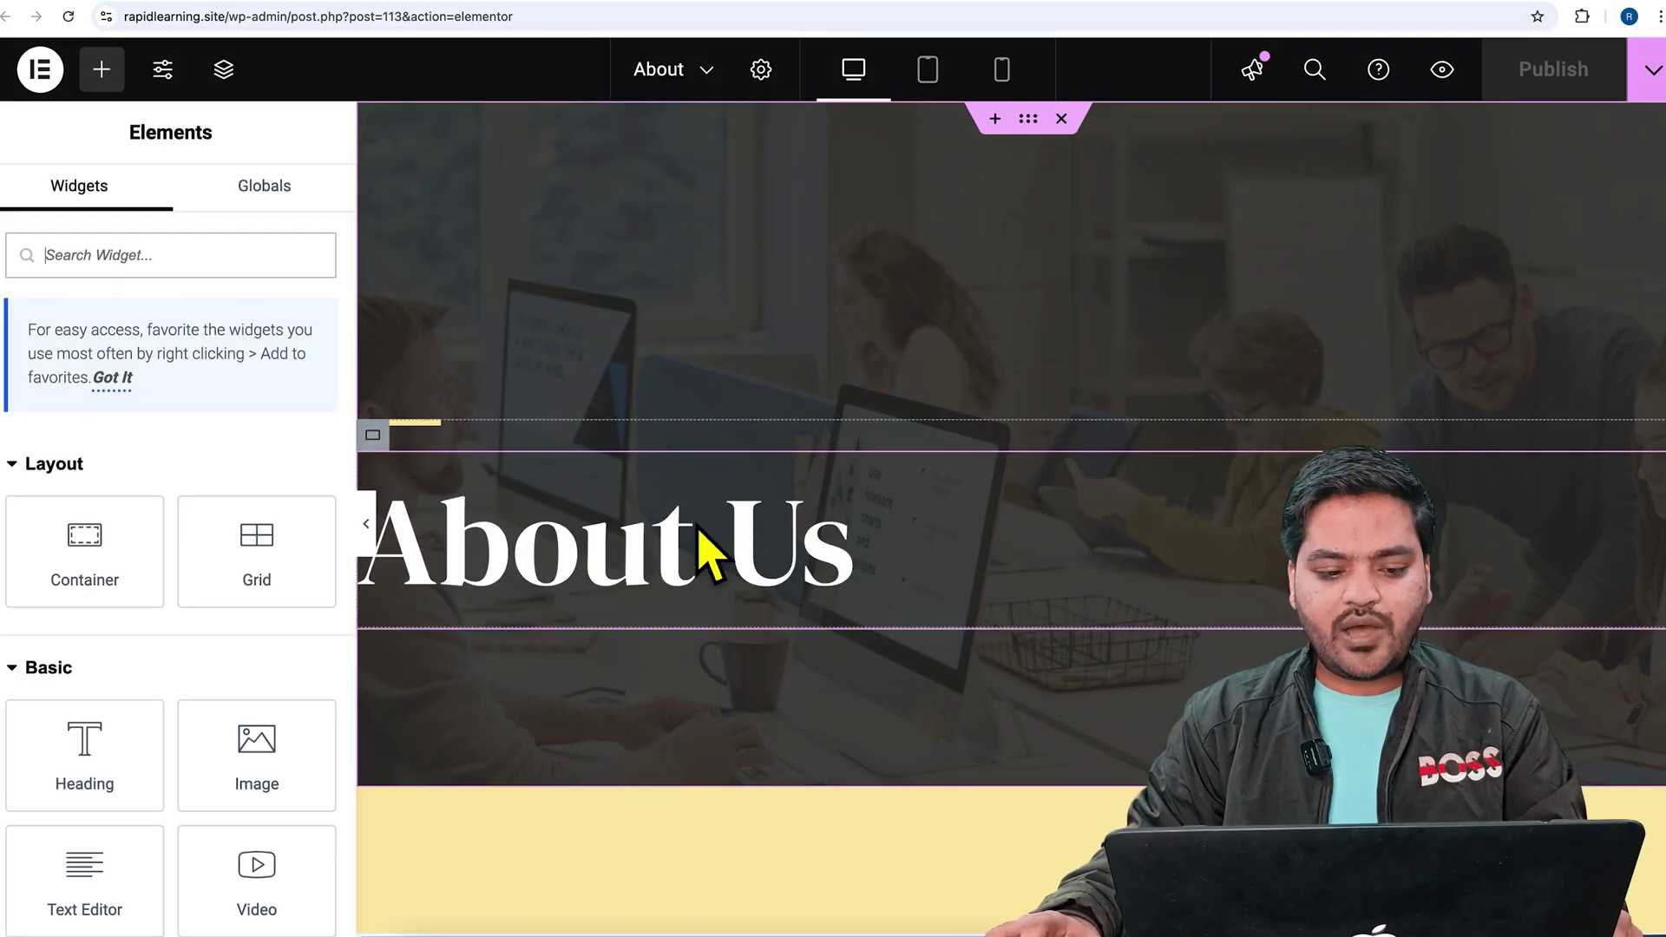
{"action": "scroll", "coordinate": [791, 562], "scroll_direction": "down", "scroll_amount": 1}
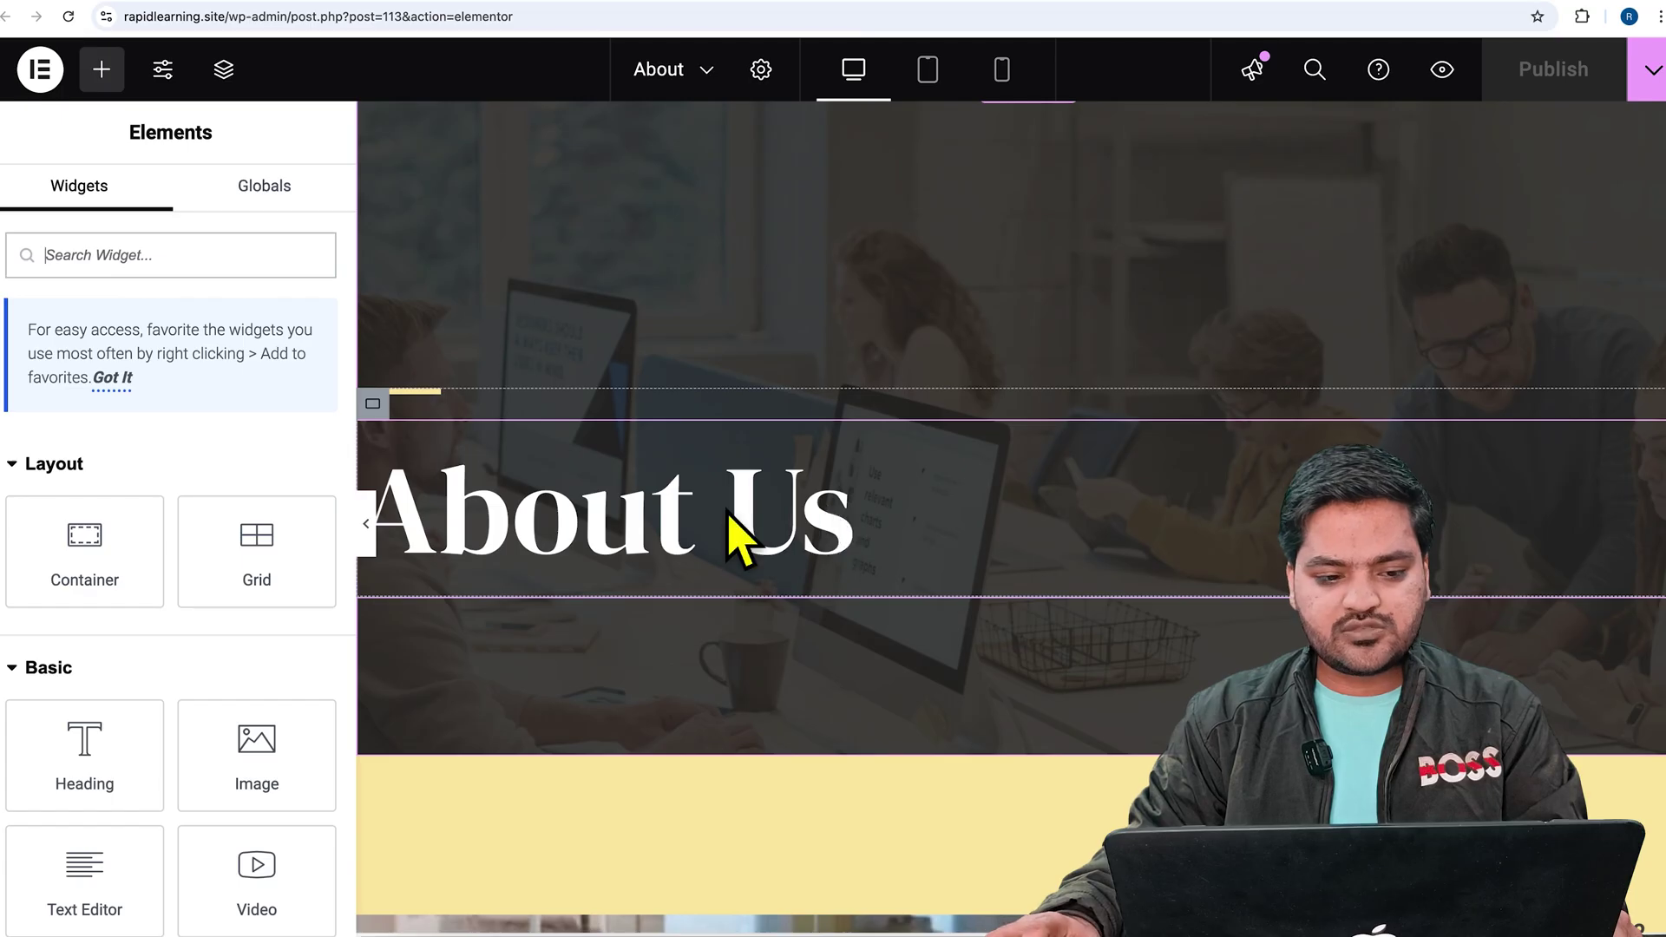
{"action": "type", "text": "sho"}
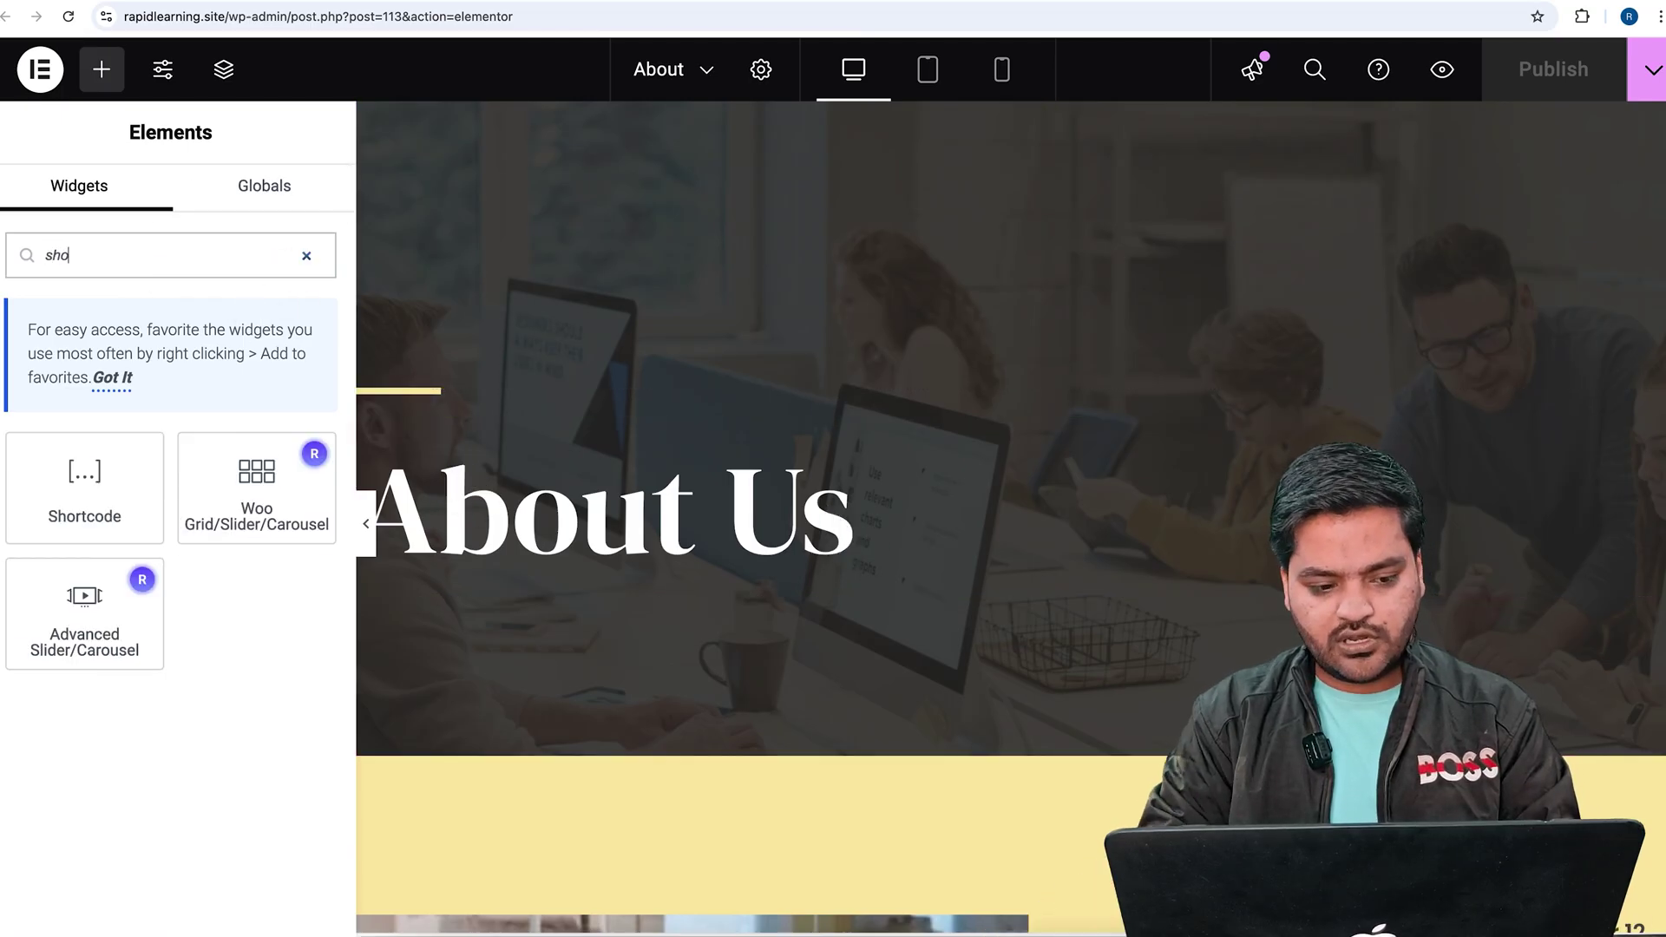
{"action": "left_click_drag", "start_coordinate": [100, 517], "coordinate": [729, 577]}
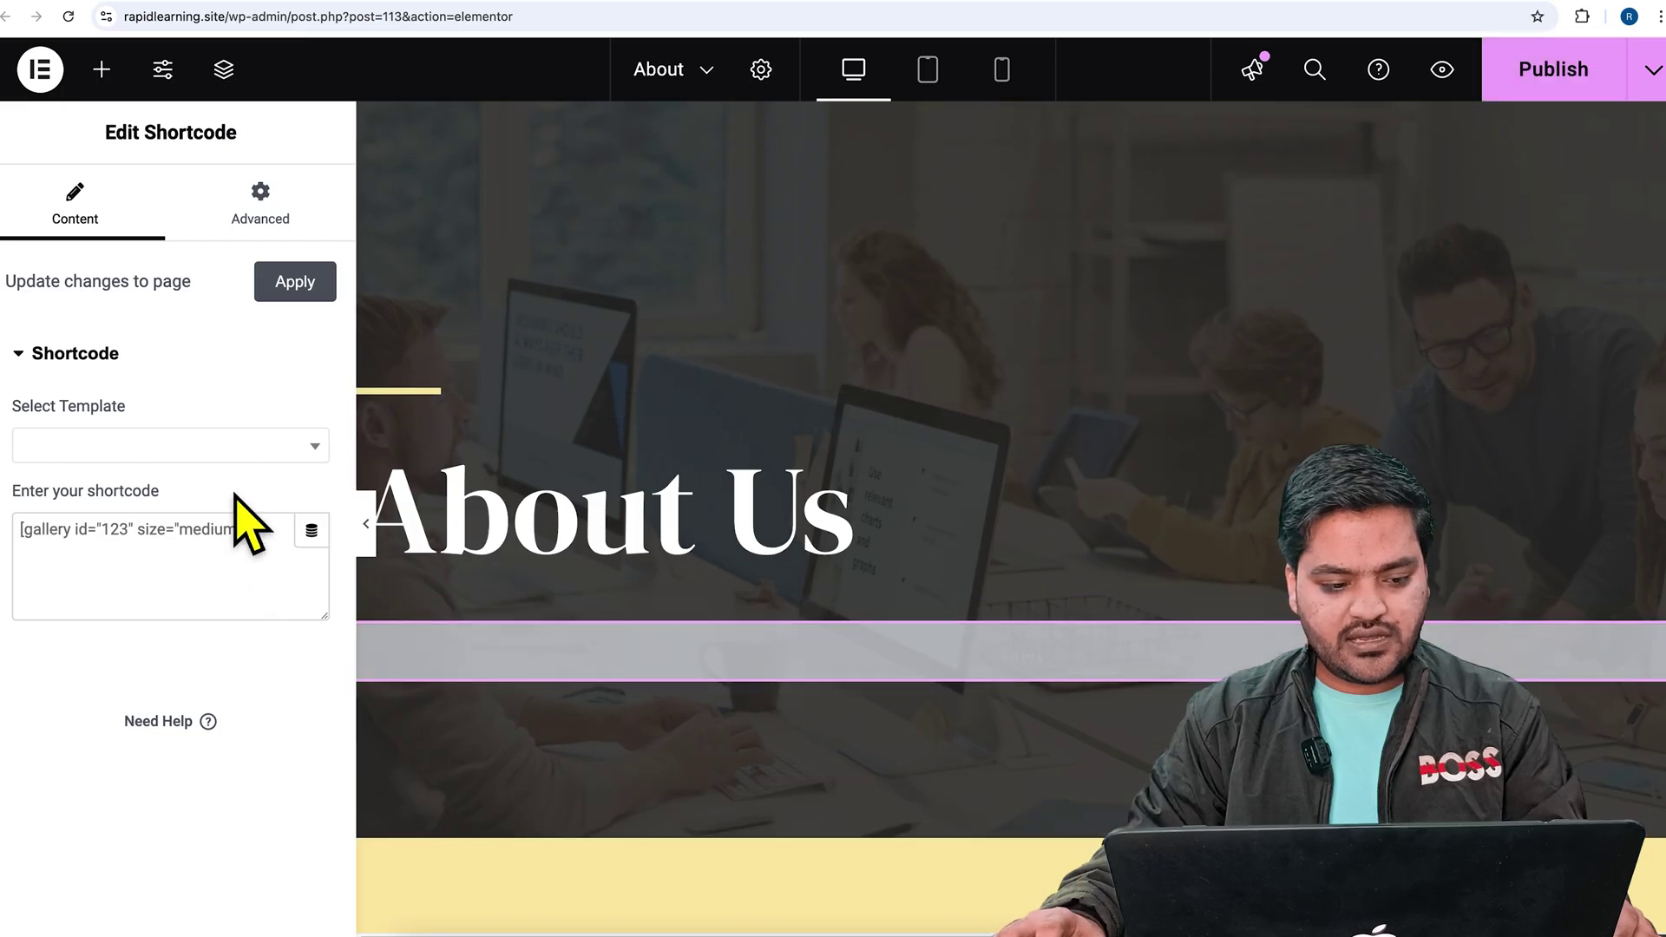
{"action": "left_click", "coordinate": [280, 580]}
{"action": "type", "text": "[wpseo_breadcrumb]"}
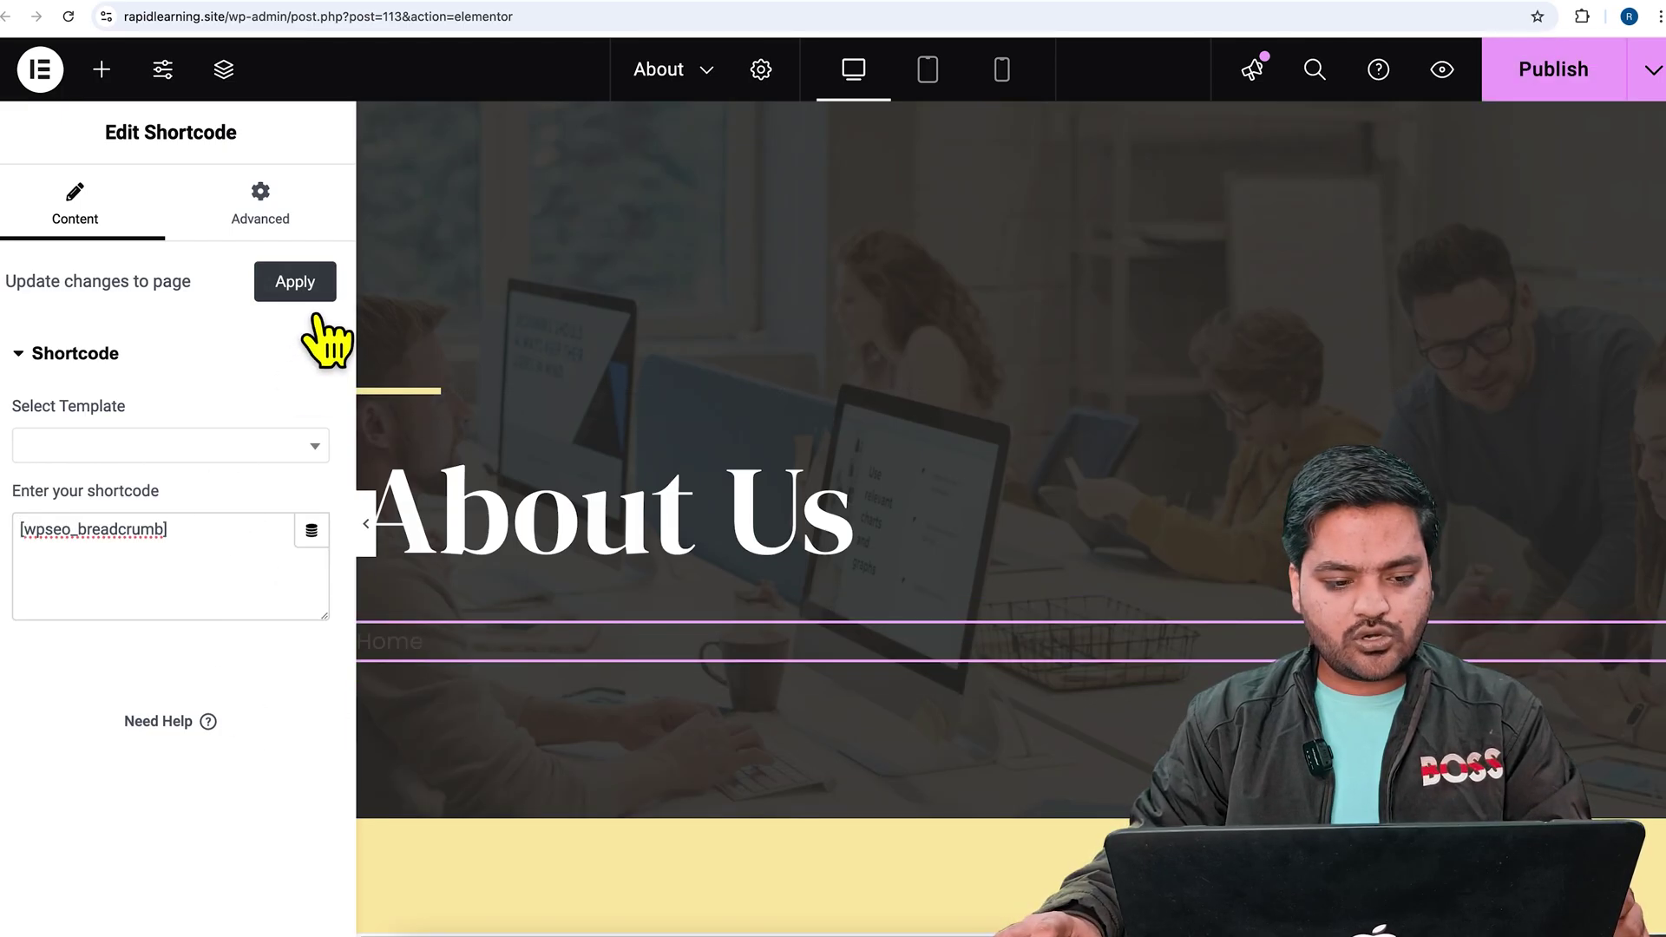
{"action": "left_click", "coordinate": [300, 290]}
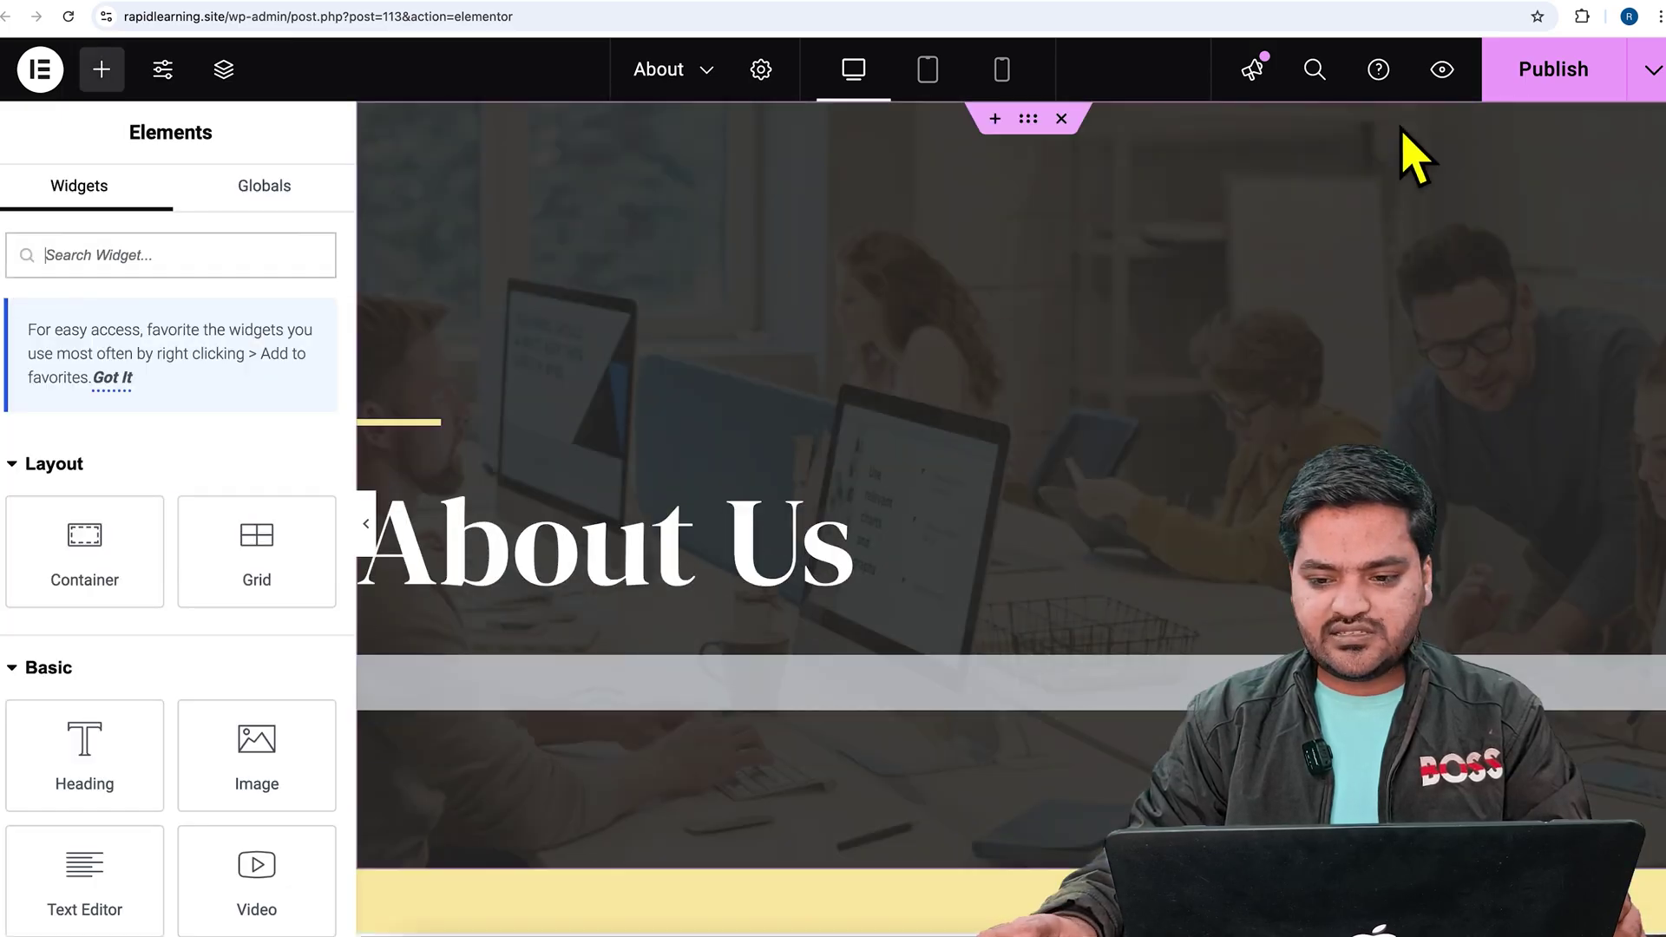
{"action": "left_click", "coordinate": [1441, 69]}
{"action": "scroll", "coordinate": [501, 386], "scroll_direction": "down", "scroll_amount": 2}
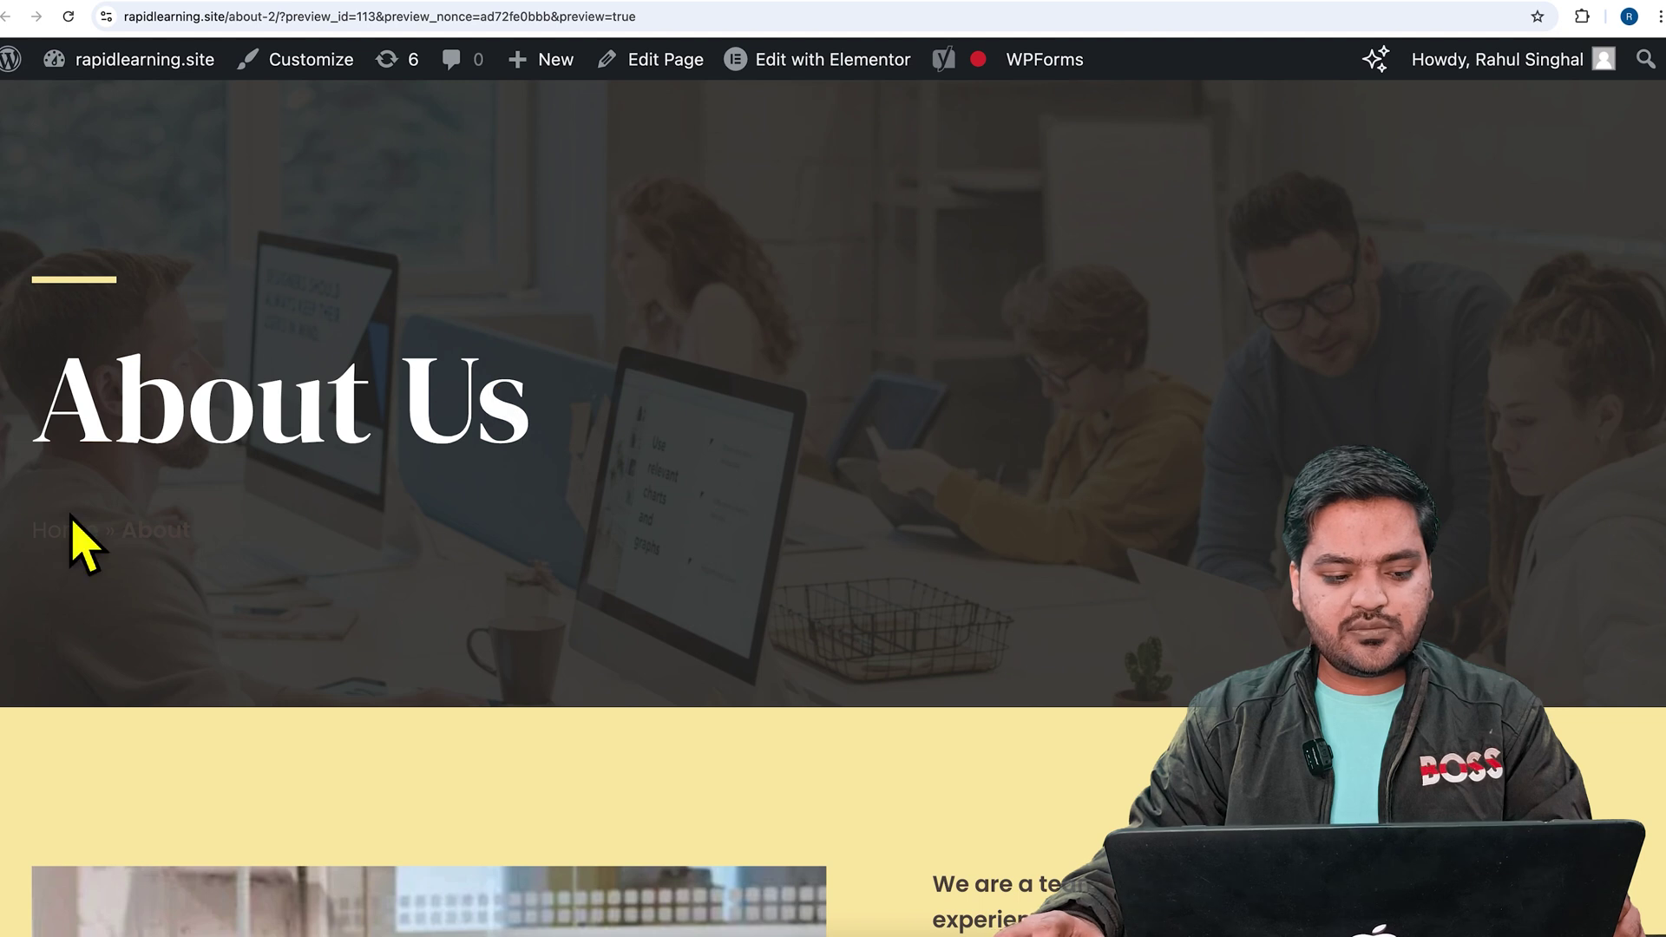
Step: Inspect the breadcrumb Shortcode widget's Advanced settings, then delete the widget
{"action": "left_click_drag", "start_coordinate": [188, 566], "coordinate": [138, 564]}
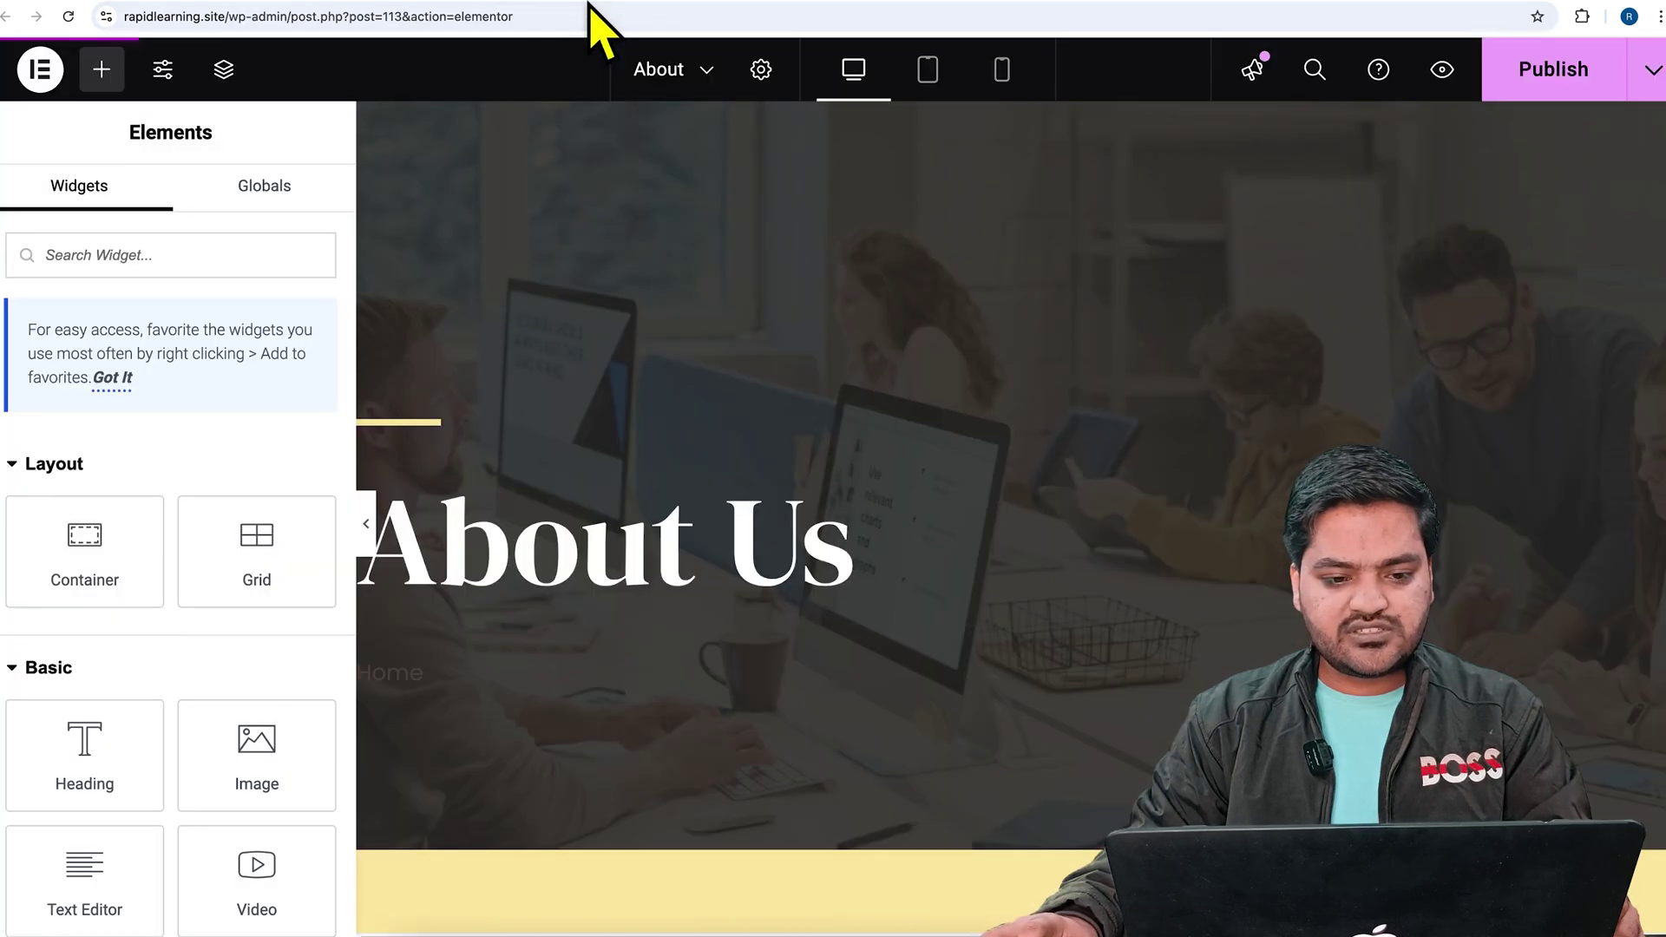
{"action": "left_click", "coordinate": [465, 686]}
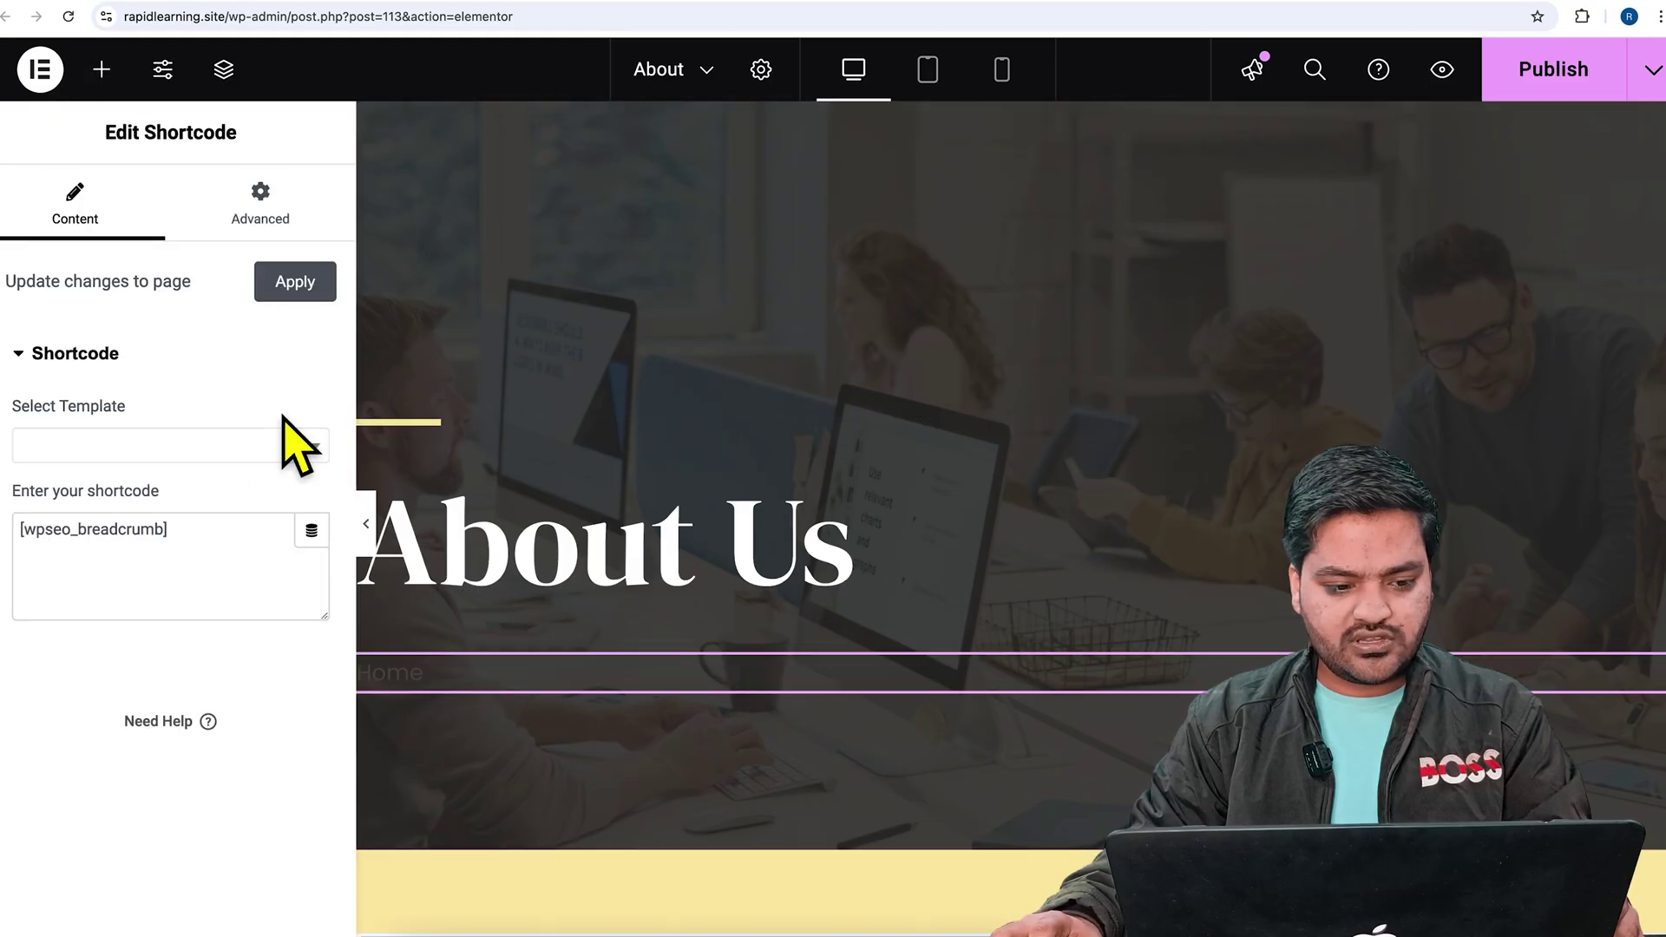
{"action": "left_click", "coordinate": [291, 232]}
{"action": "scroll", "coordinate": [191, 529], "scroll_direction": "down", "scroll_amount": 5}
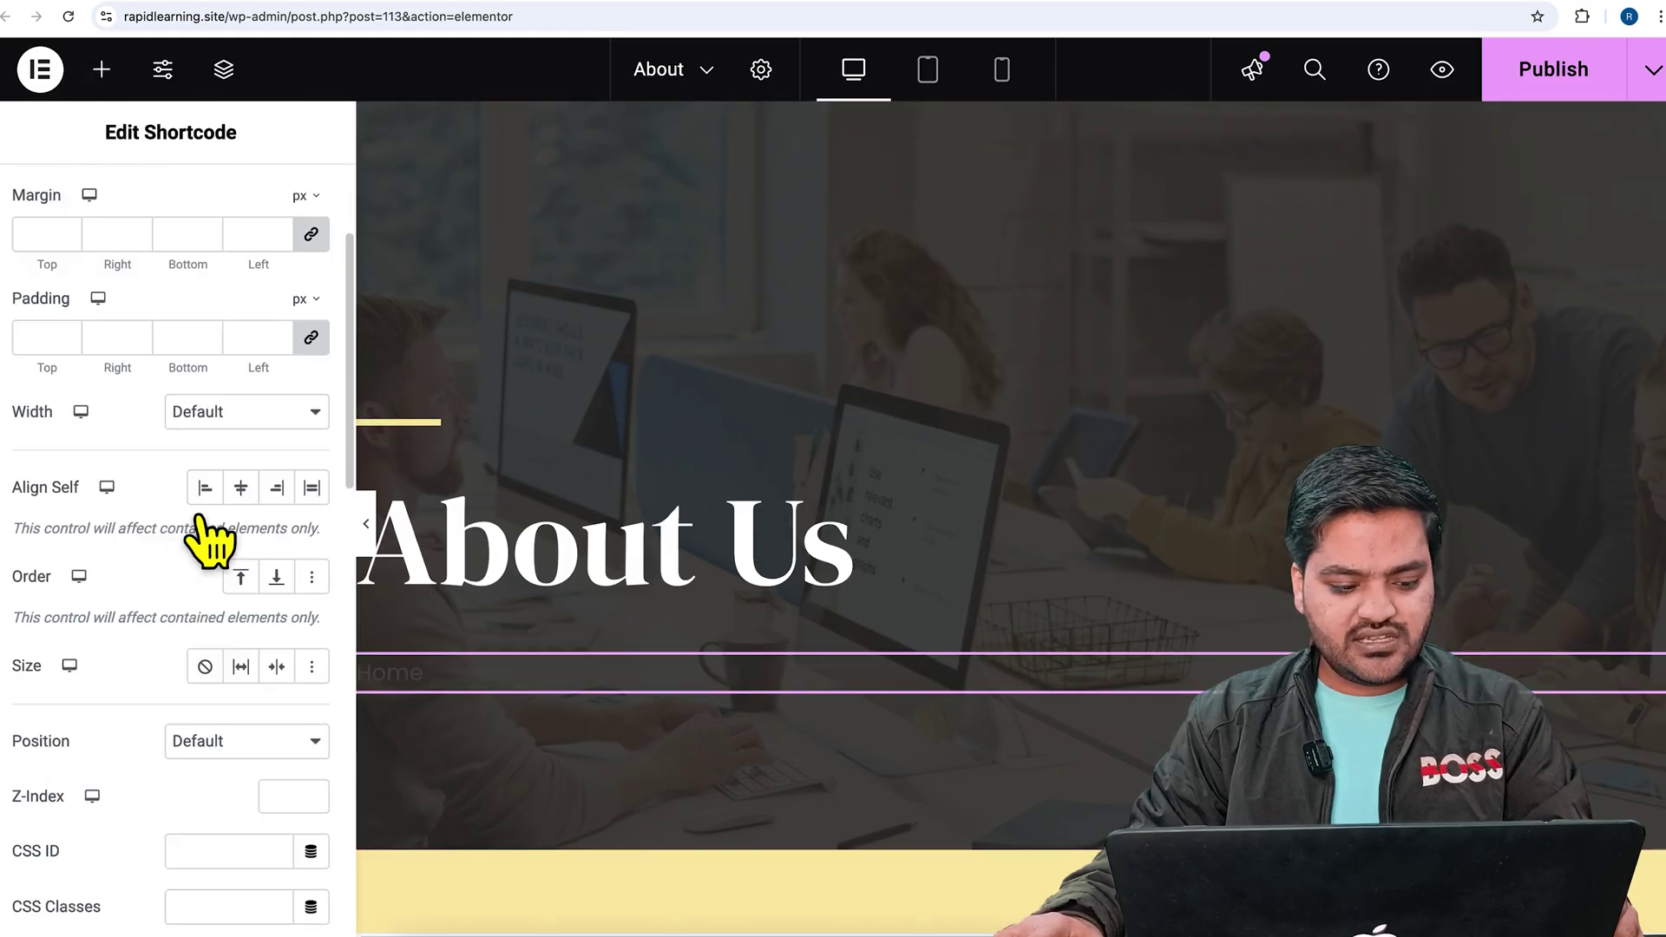
{"action": "scroll", "coordinate": [201, 534], "scroll_direction": "down", "scroll_amount": 12}
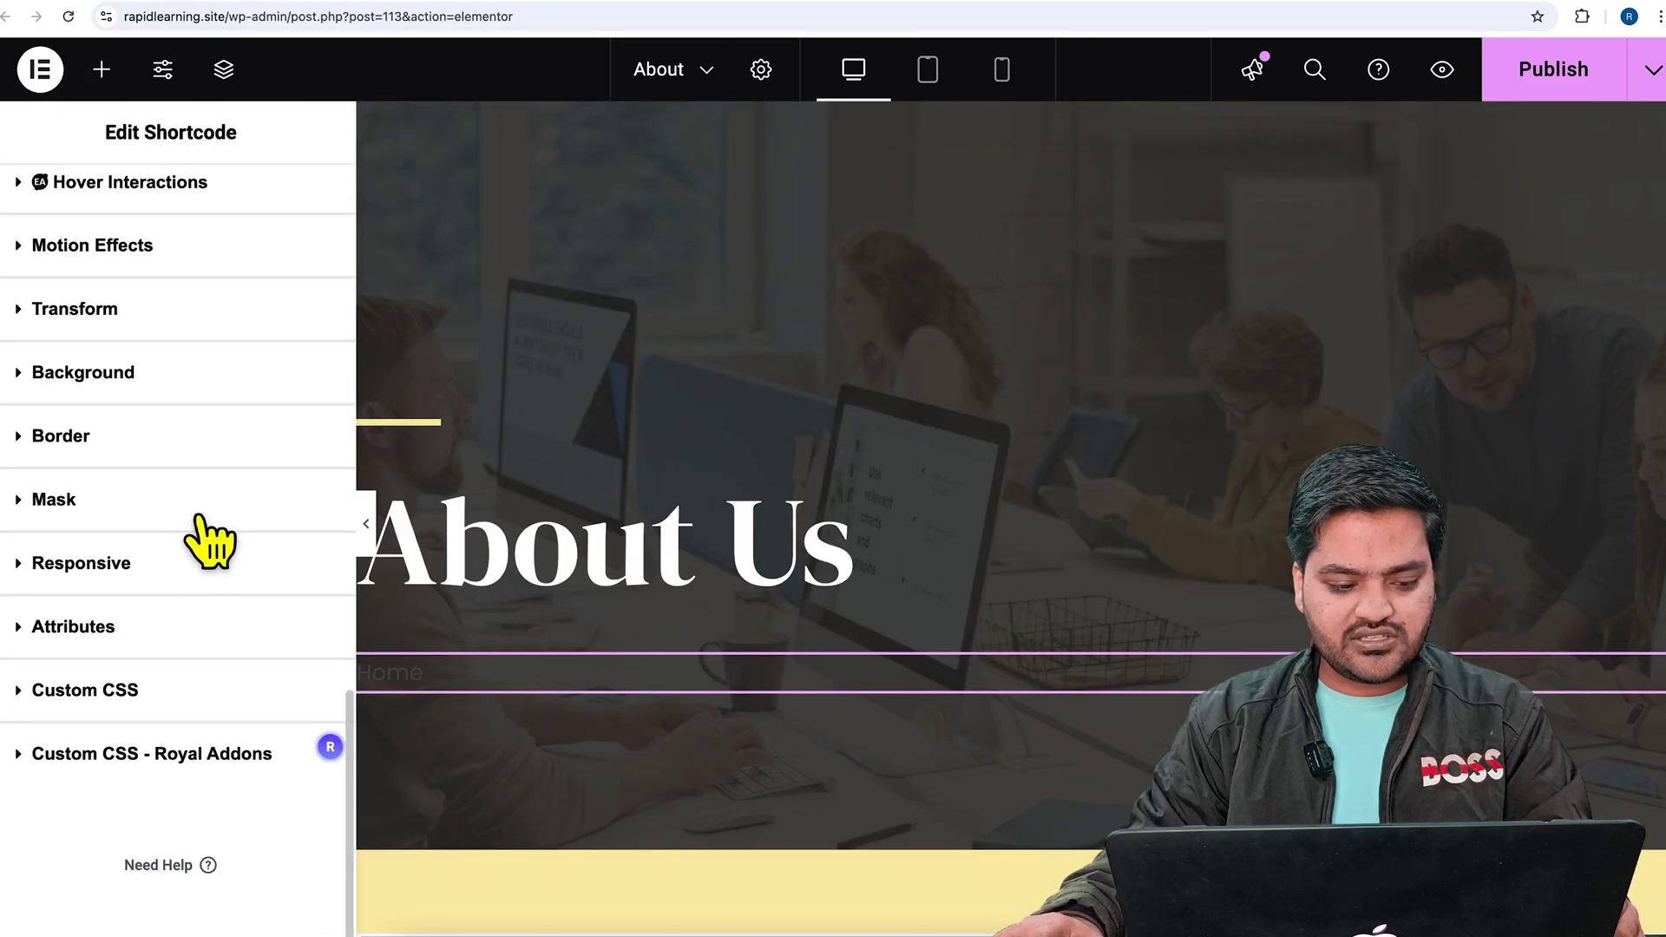
{"action": "right_click", "coordinate": [642, 685]}
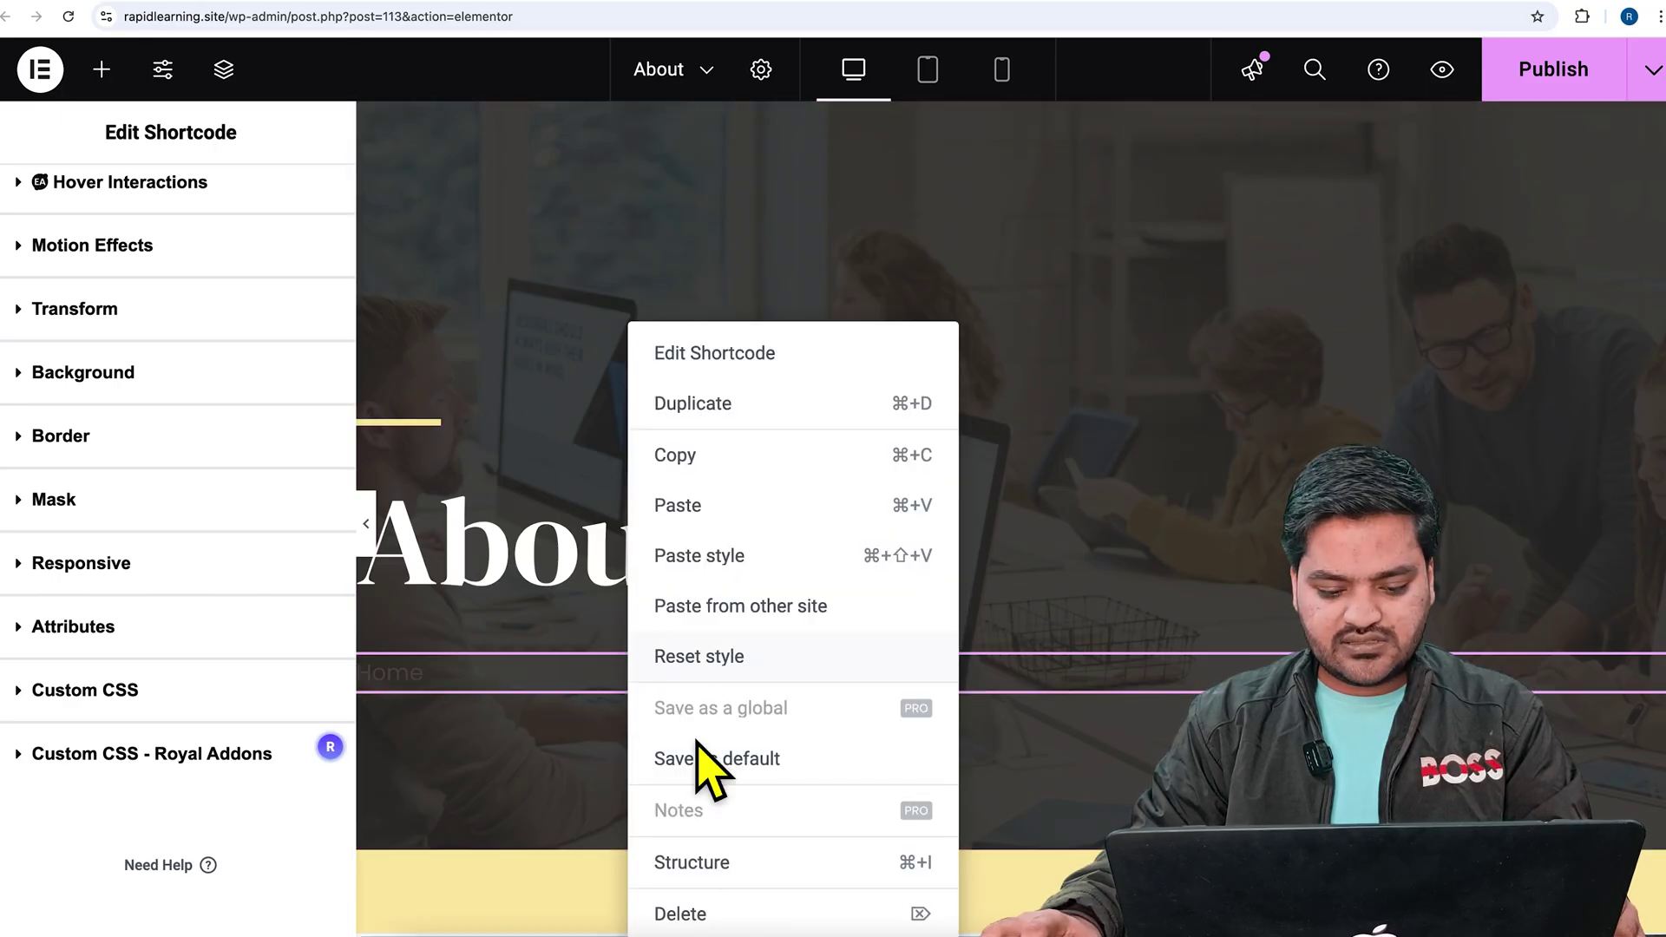
{"action": "left_click", "coordinate": [666, 911]}
Step: Add a Text Editor widget containing [wpseo_breadcrumb] under About Us, publish, and open the preview
{"action": "type", "text": "text"}
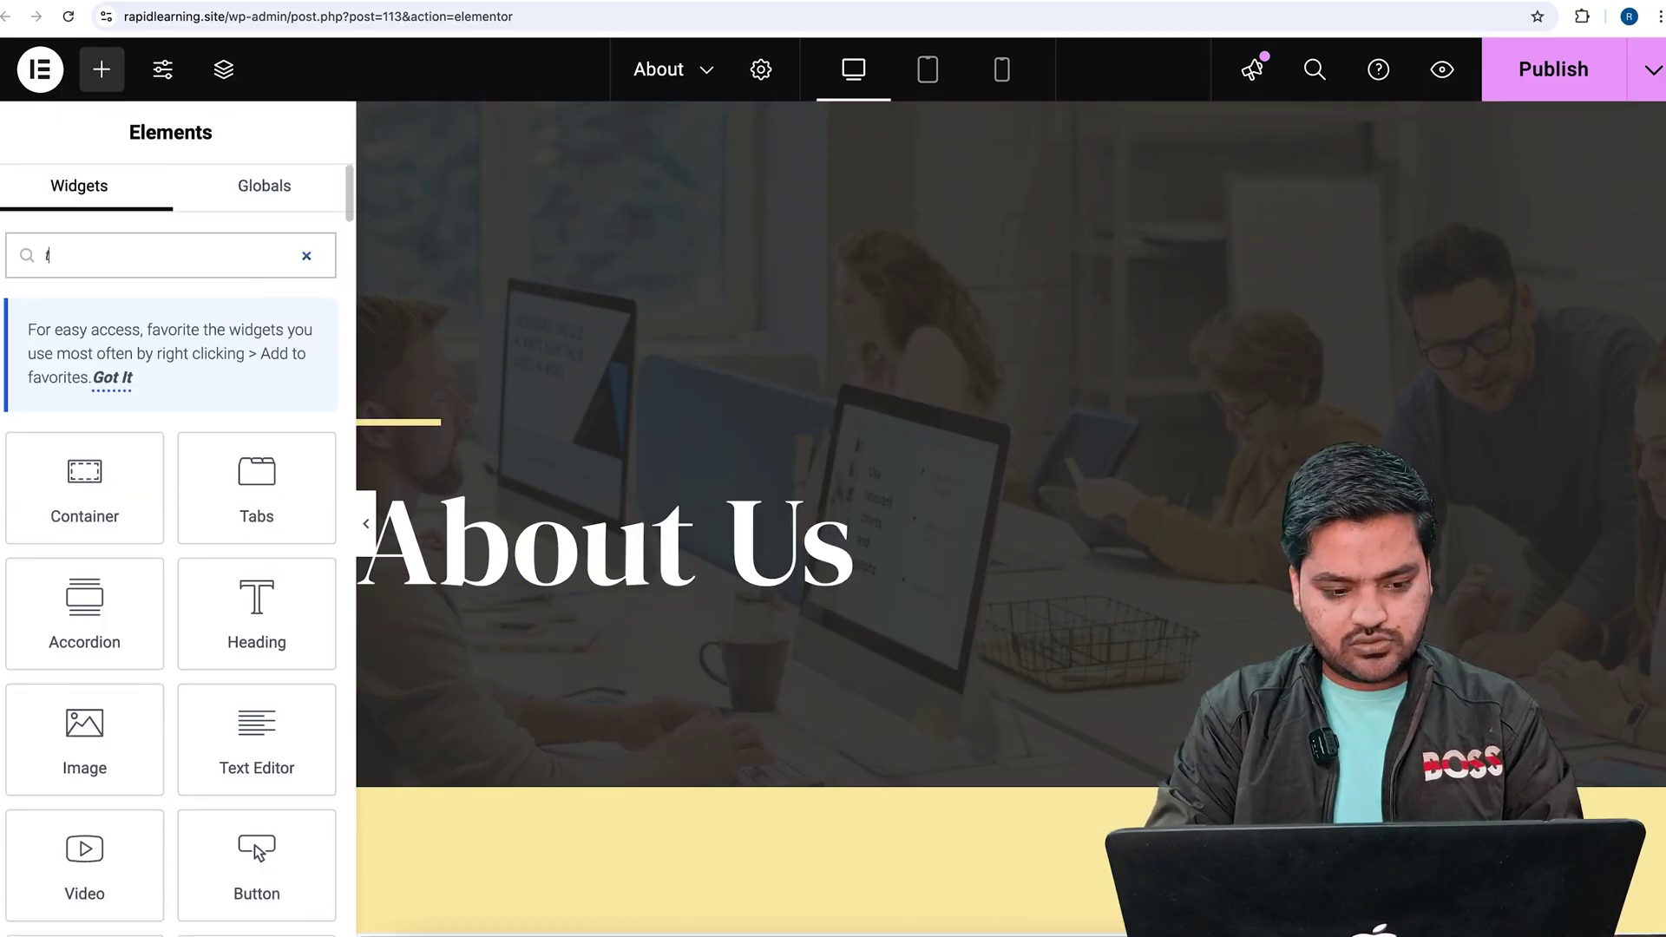
{"action": "left_click_drag", "start_coordinate": [275, 512], "coordinate": [595, 651]}
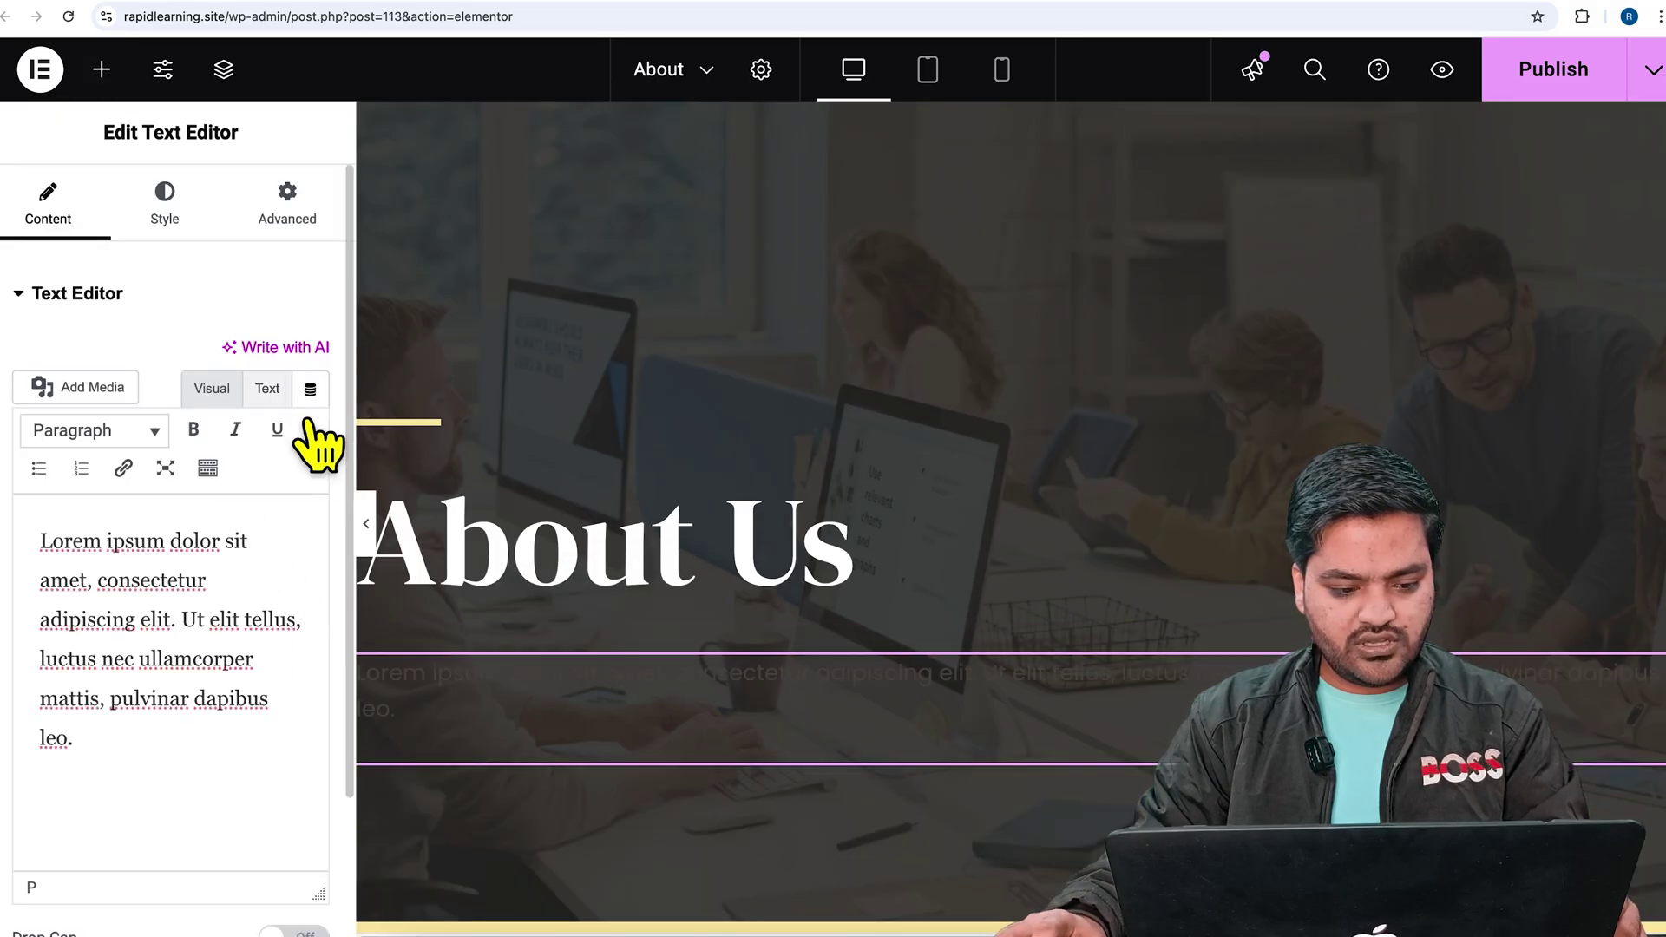
{"action": "left_click", "coordinate": [267, 388]}
{"action": "key", "text": "ctrl+a"}
{"action": "type", "text": "[wpseo_breadcrumb]"}
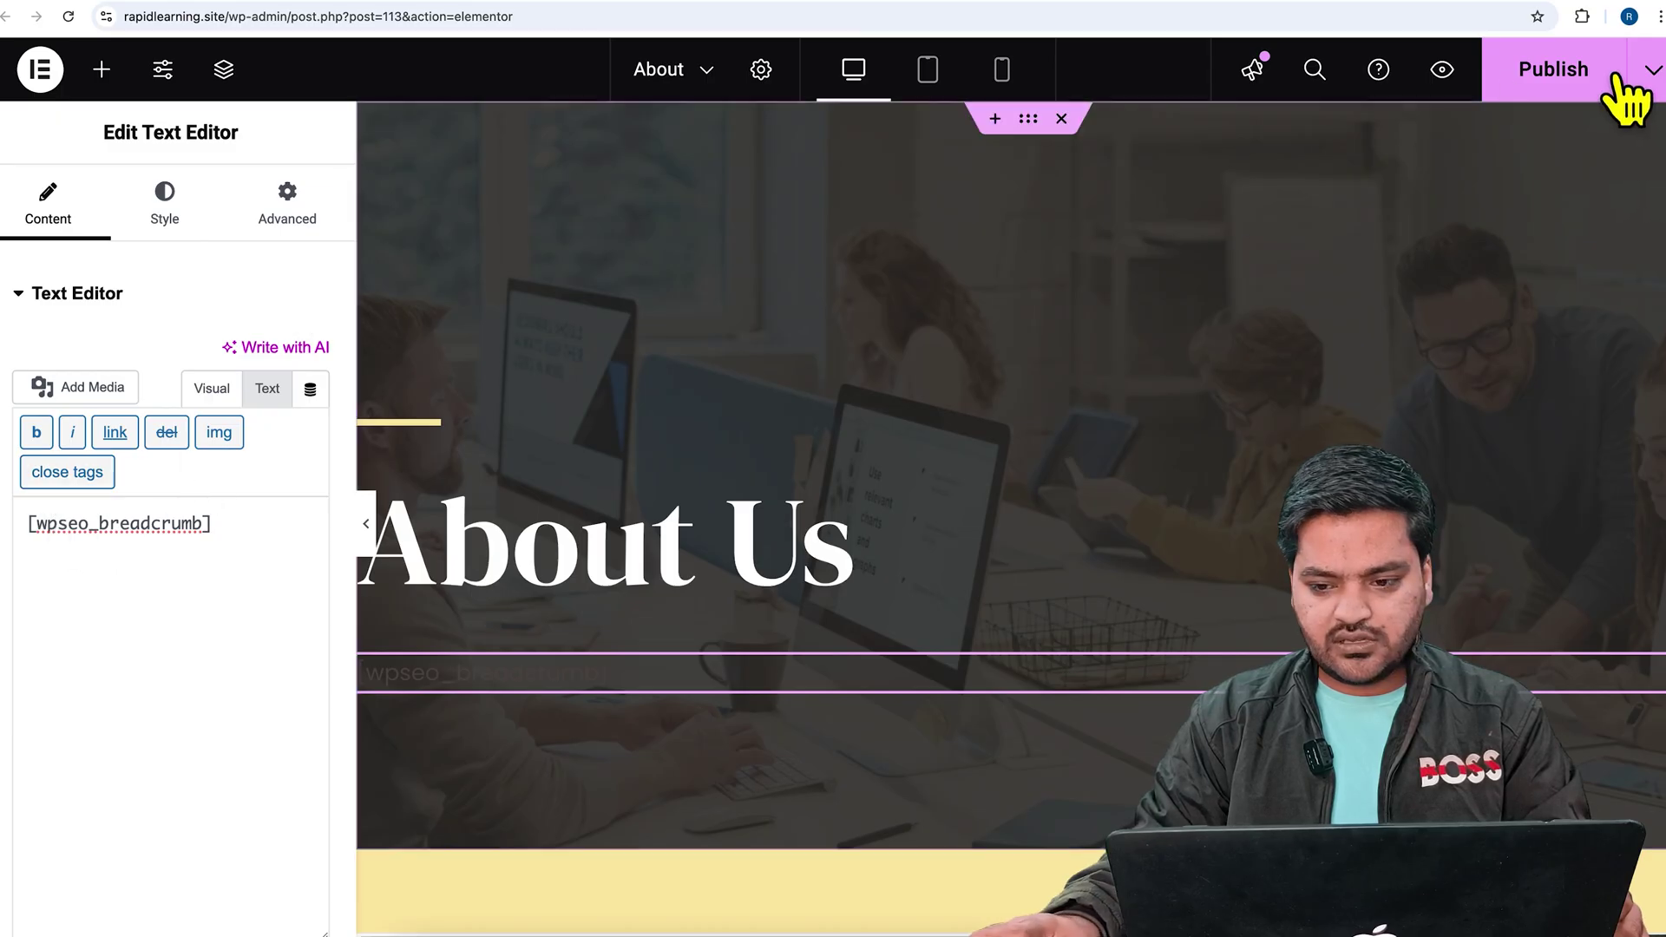
{"action": "left_click", "coordinate": [1554, 87]}
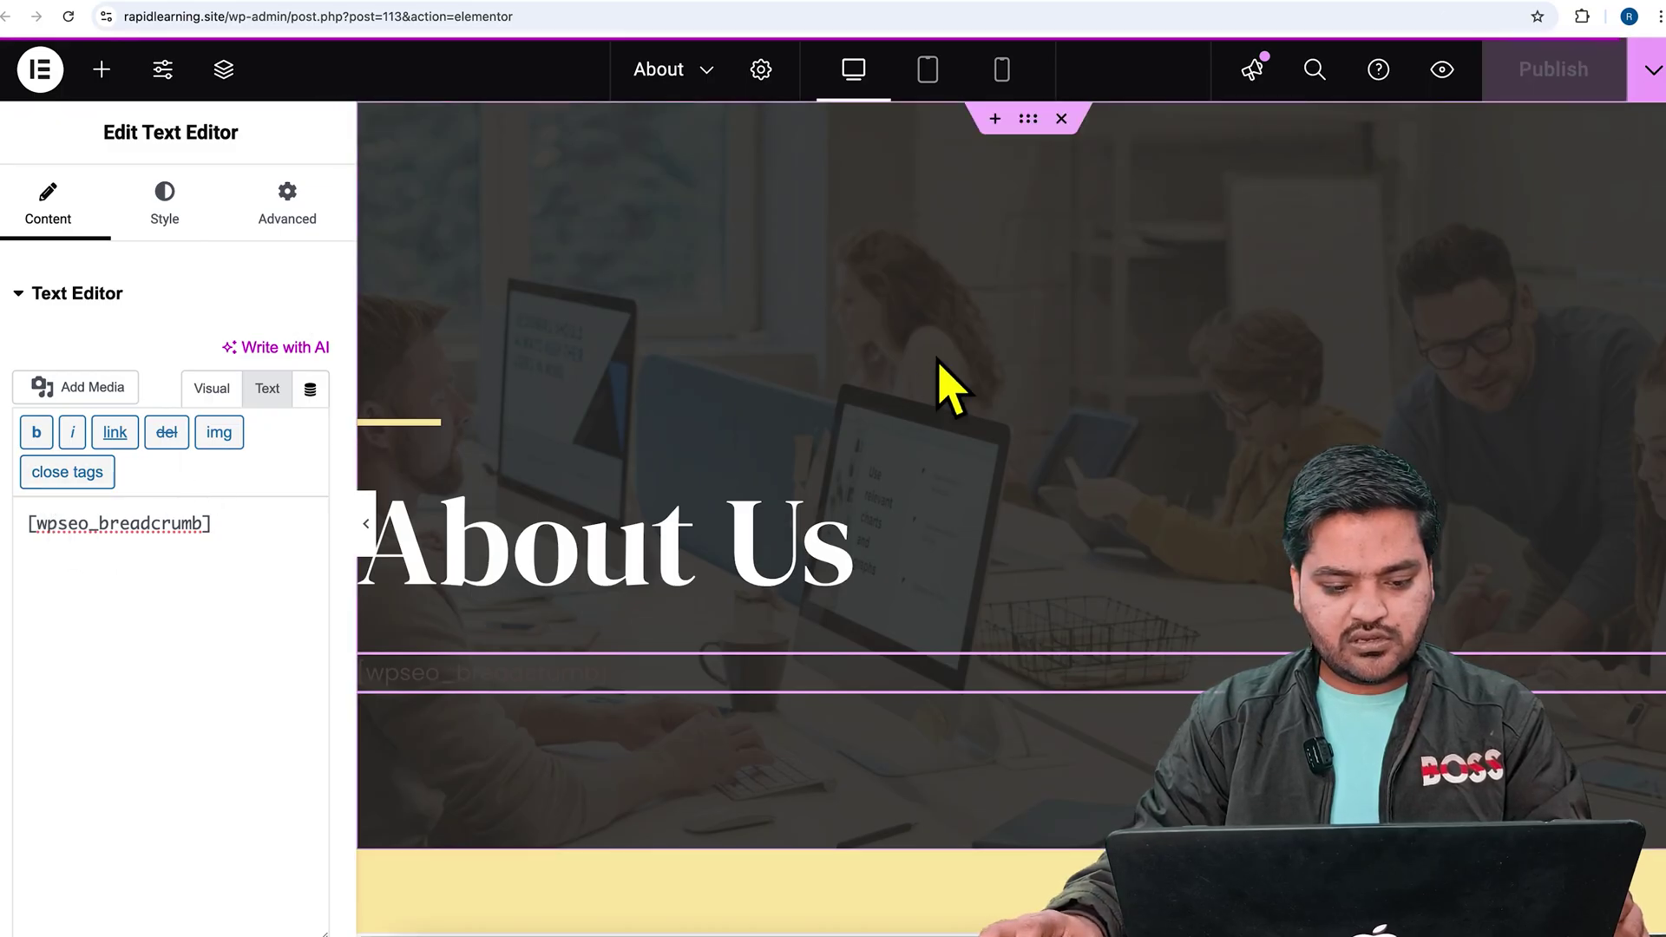
{"action": "left_click", "coordinate": [825, 7]}
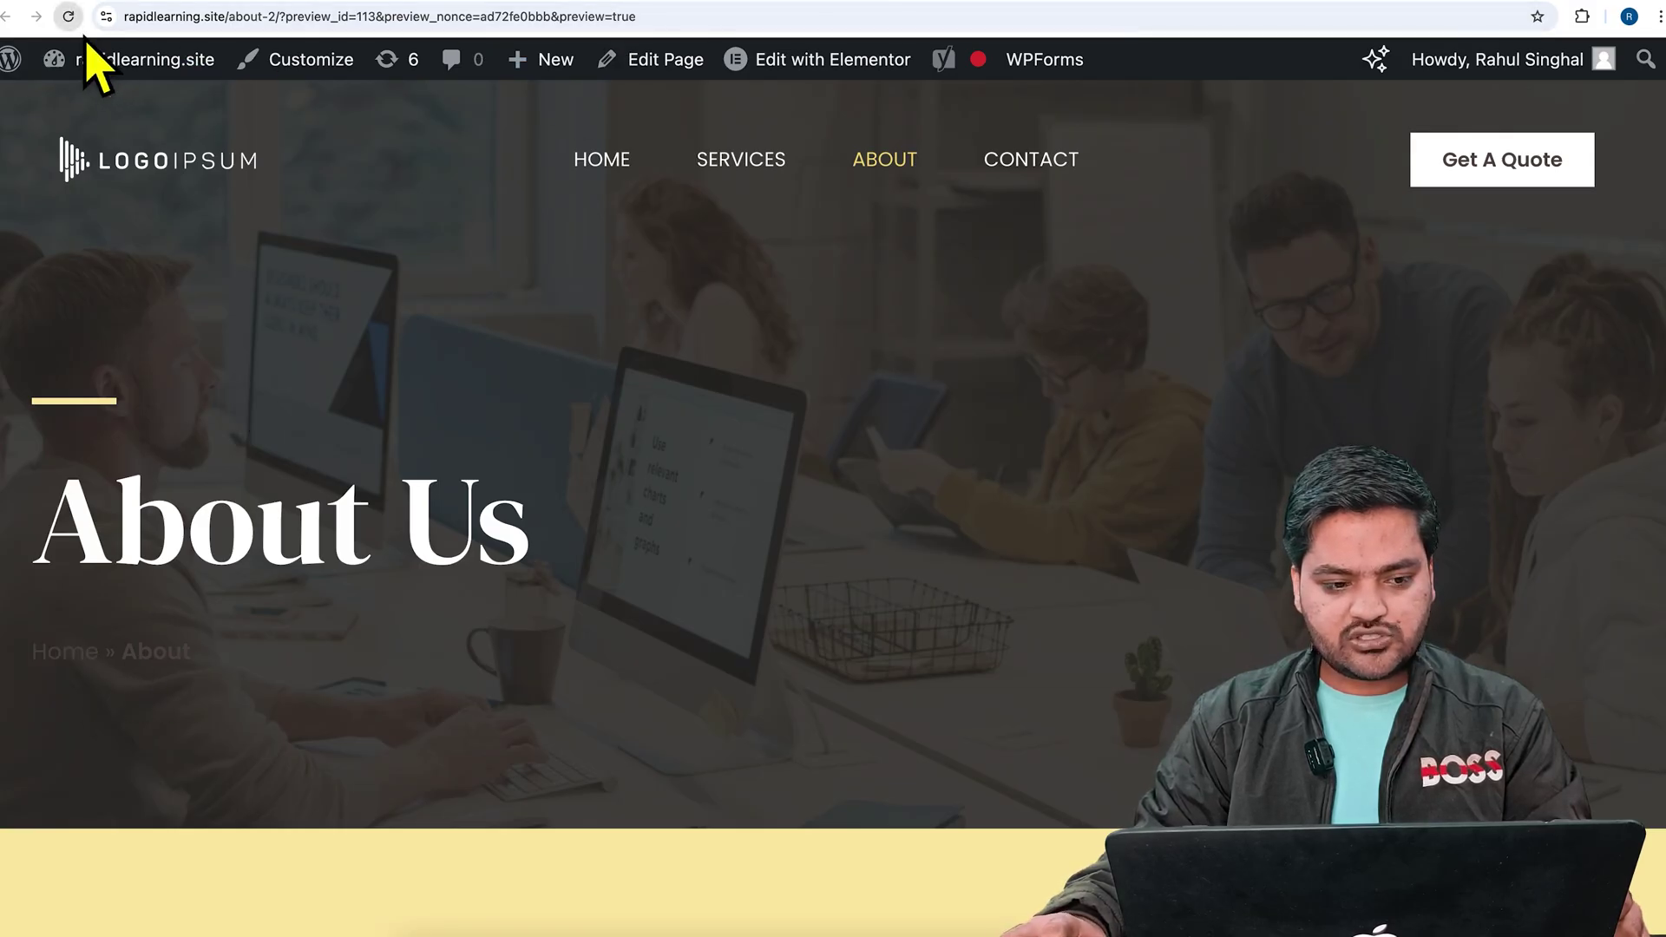
Step: Set the breadcrumb text colour to #FFFFFF, publish, and view the About page preview
{"action": "left_click", "coordinate": [622, 5]}
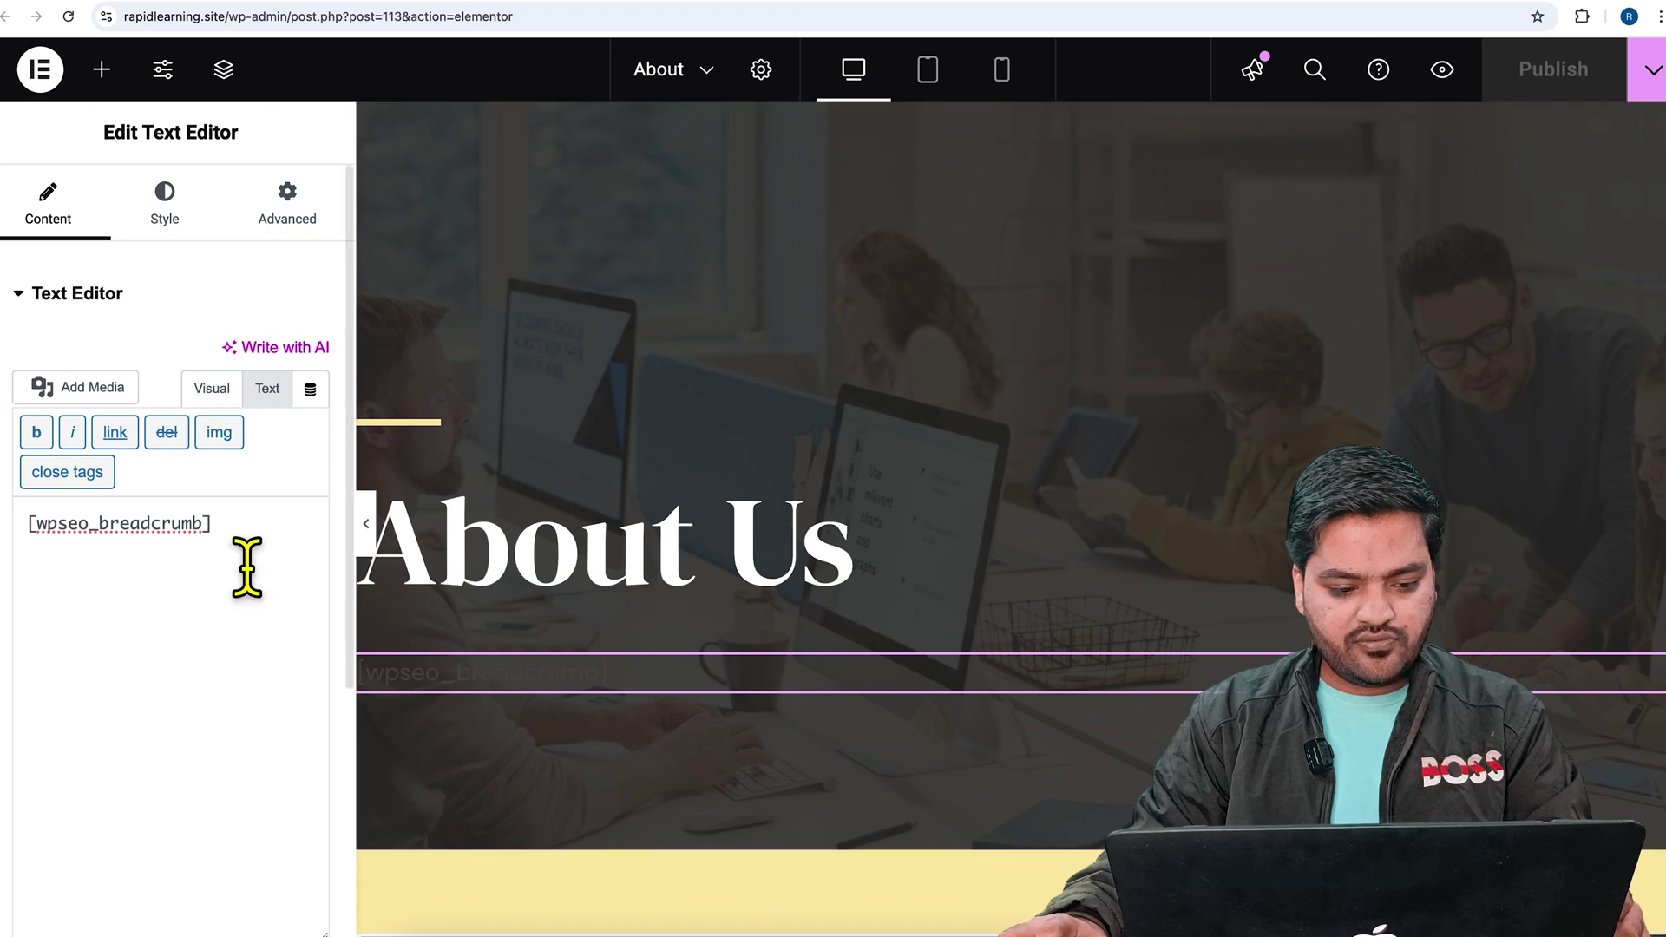
{"action": "left_click", "coordinate": [201, 212]}
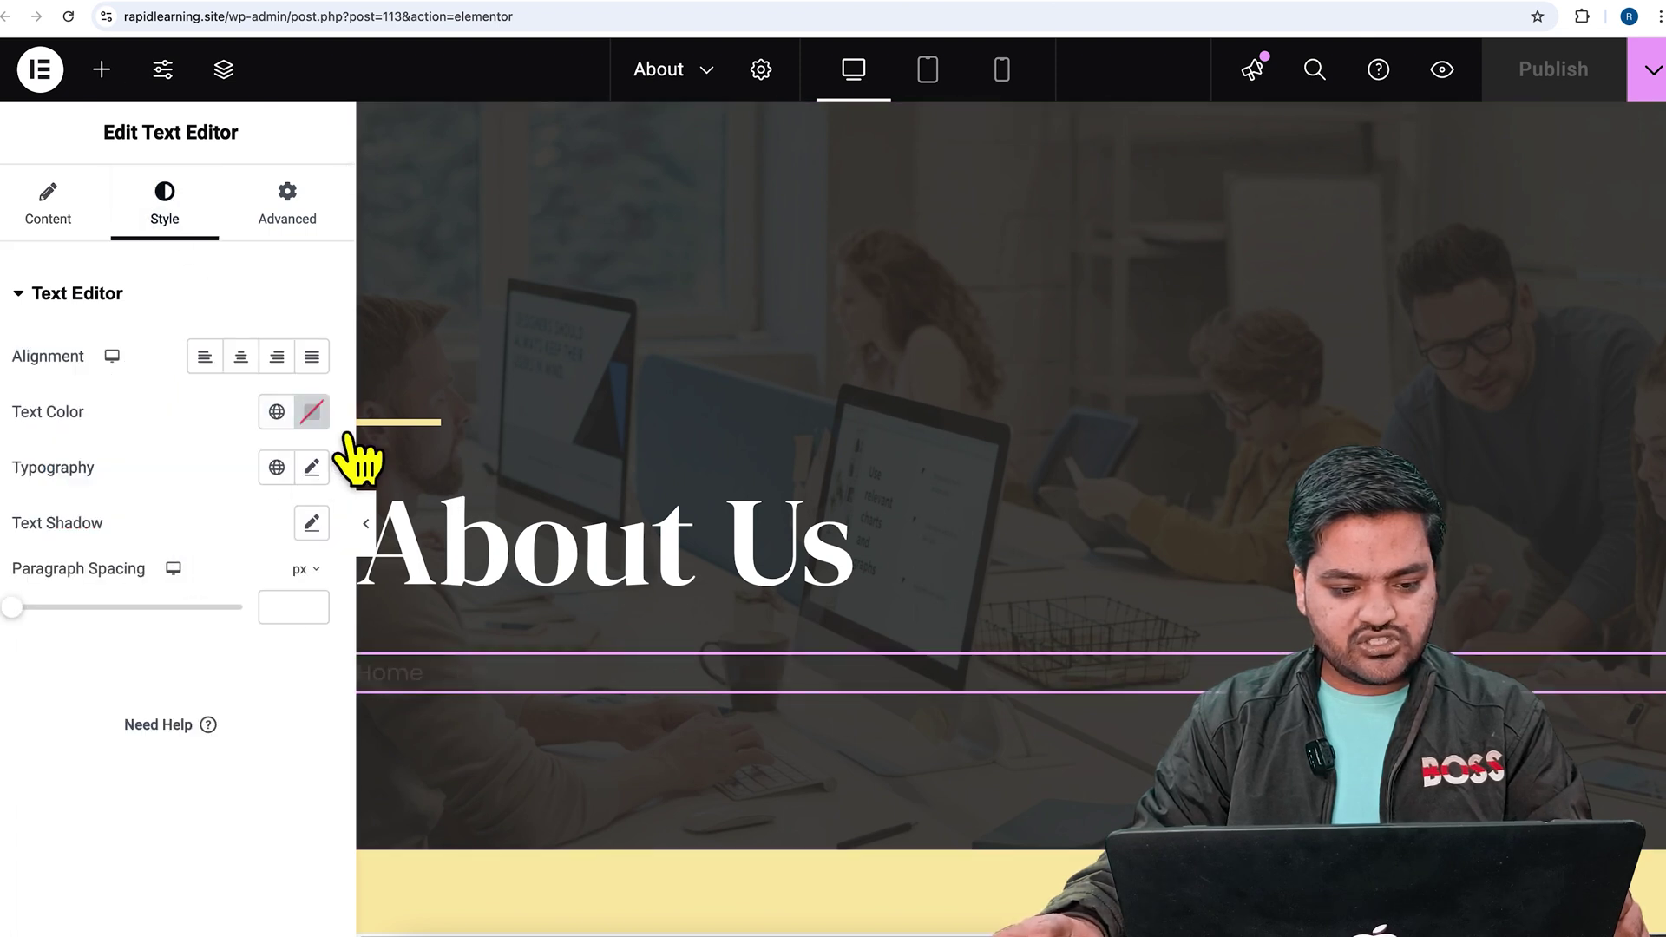
{"action": "left_click", "coordinate": [312, 411]}
{"action": "left_click_drag", "start_coordinate": [271, 625], "coordinate": [130, 468]}
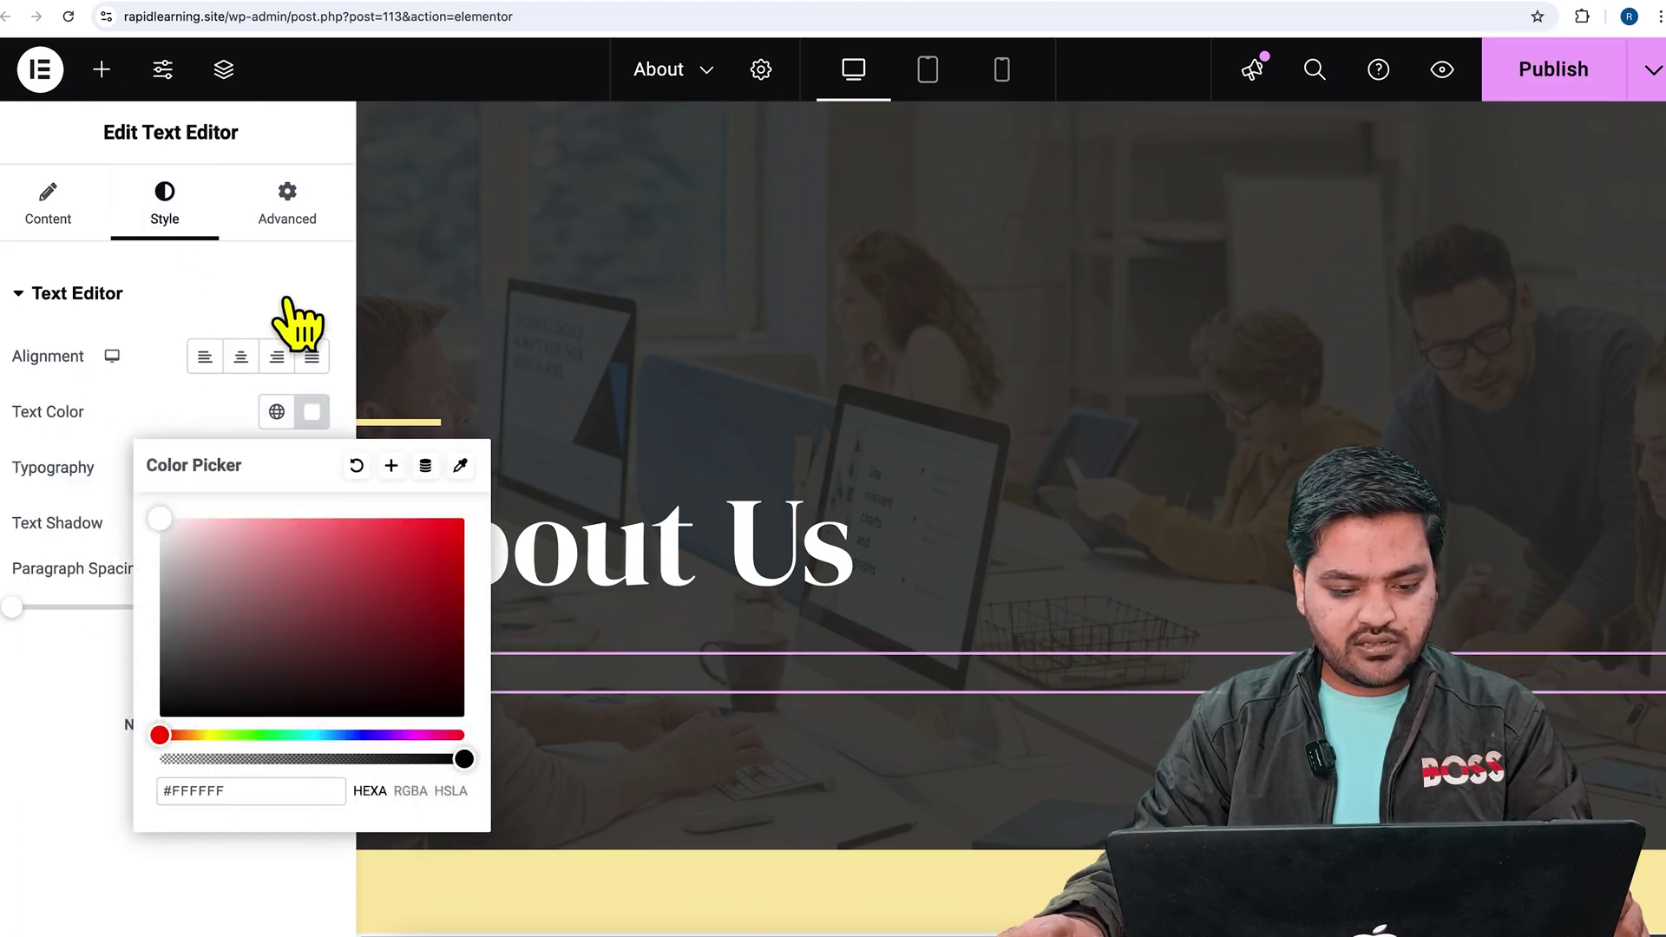
{"action": "left_click", "coordinate": [285, 298]}
{"action": "left_click", "coordinate": [1548, 71]}
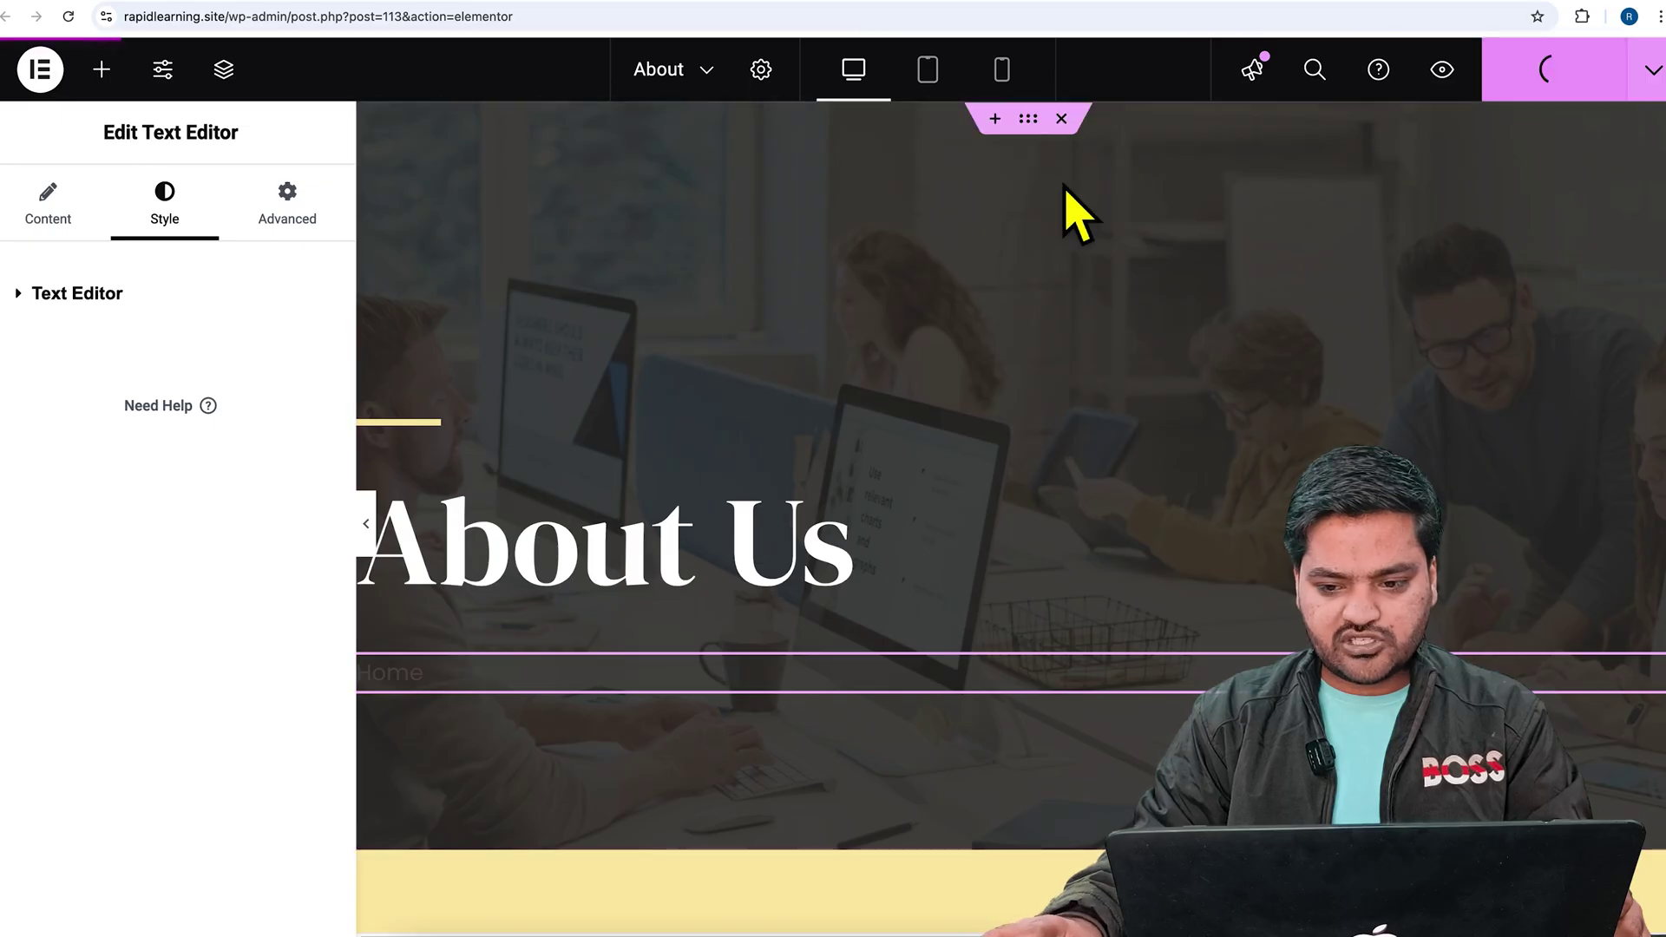
{"action": "left_click", "coordinate": [827, 4]}
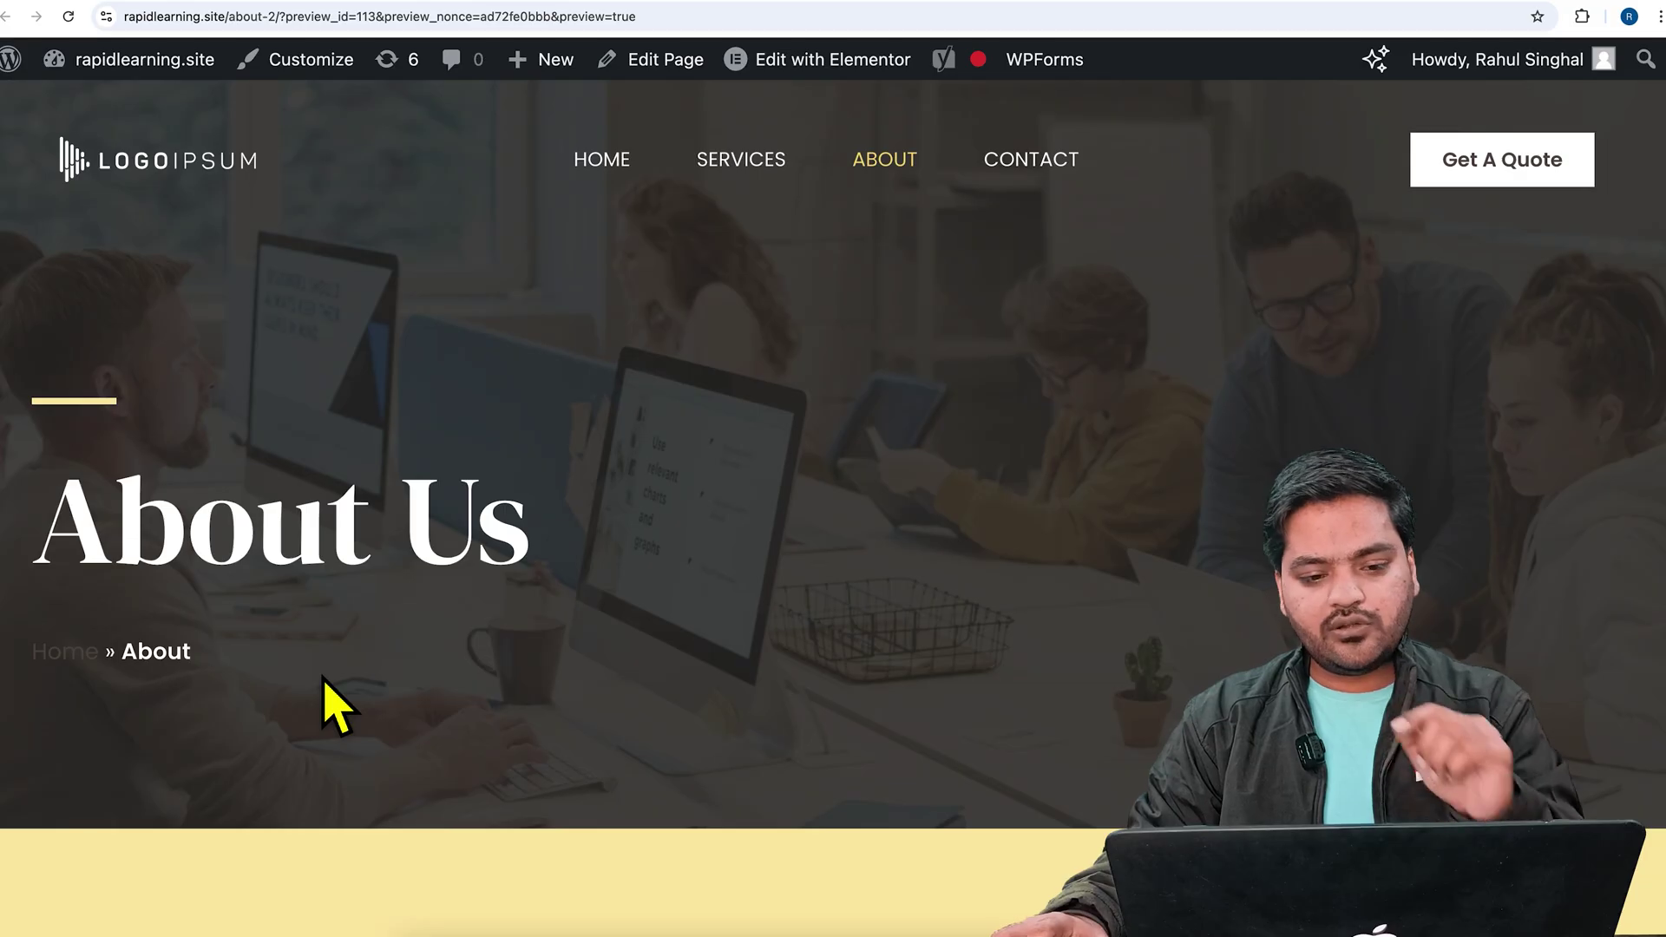
Step: Copy the PHP breadcrumb code block from the Yoast breadcrumbs help article
{"action": "left_click", "coordinate": [401, 7]}
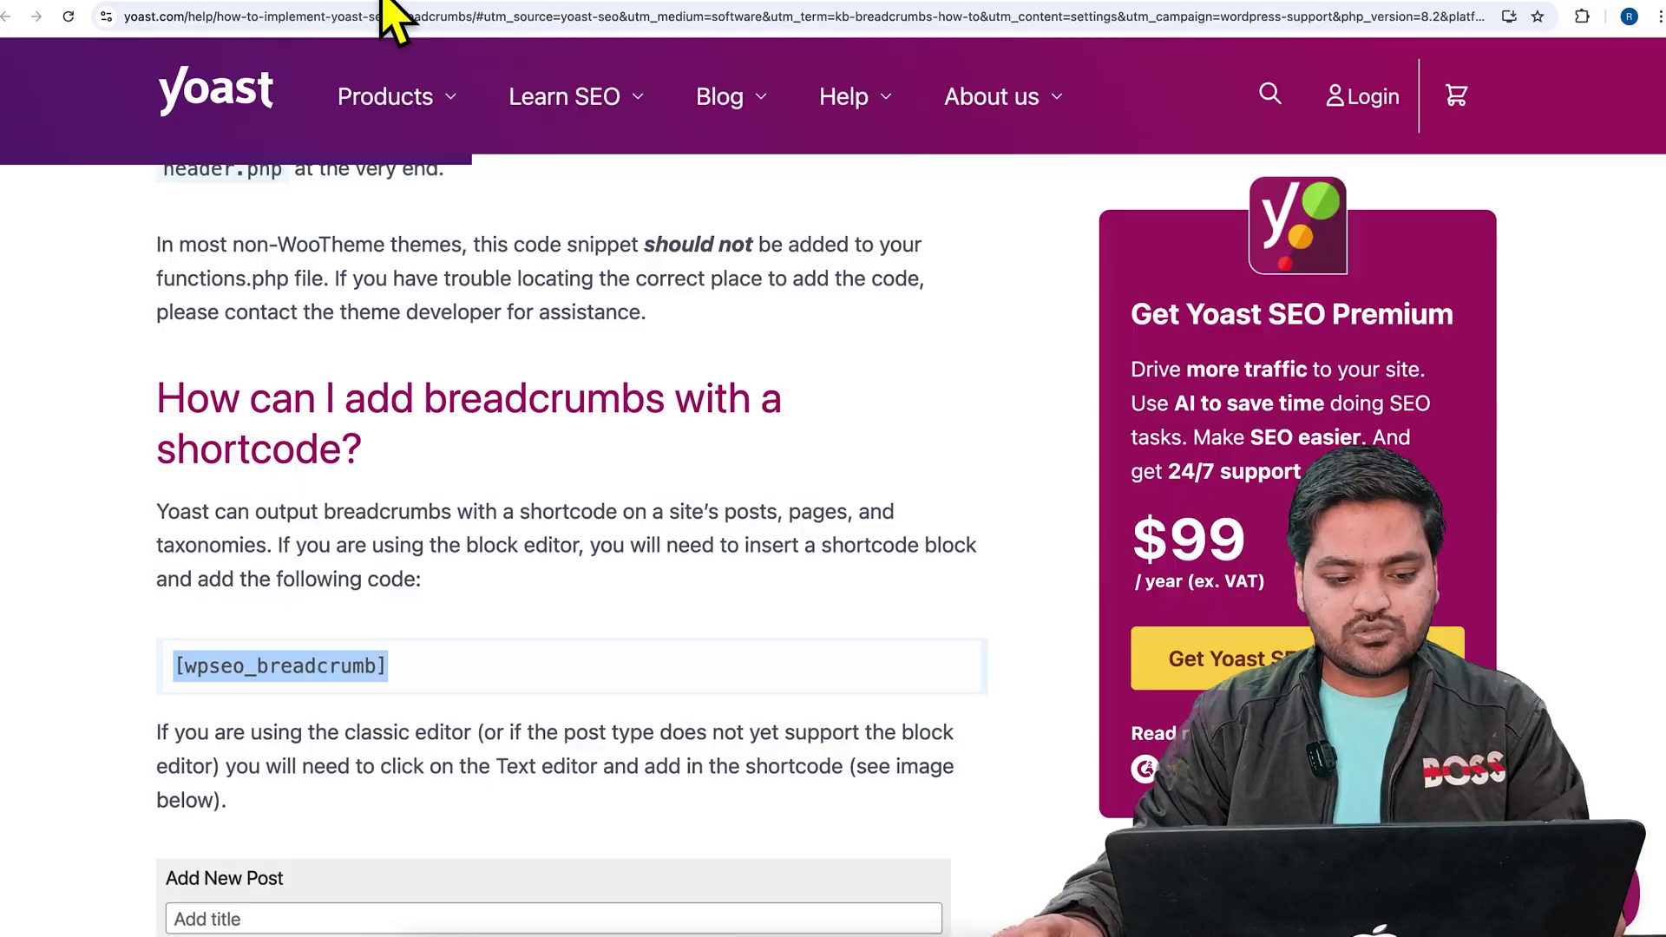
{"action": "scroll", "coordinate": [252, 521], "scroll_direction": "down", "scroll_amount": 2}
{"action": "scroll", "coordinate": [183, 529], "scroll_direction": "up", "scroll_amount": 9}
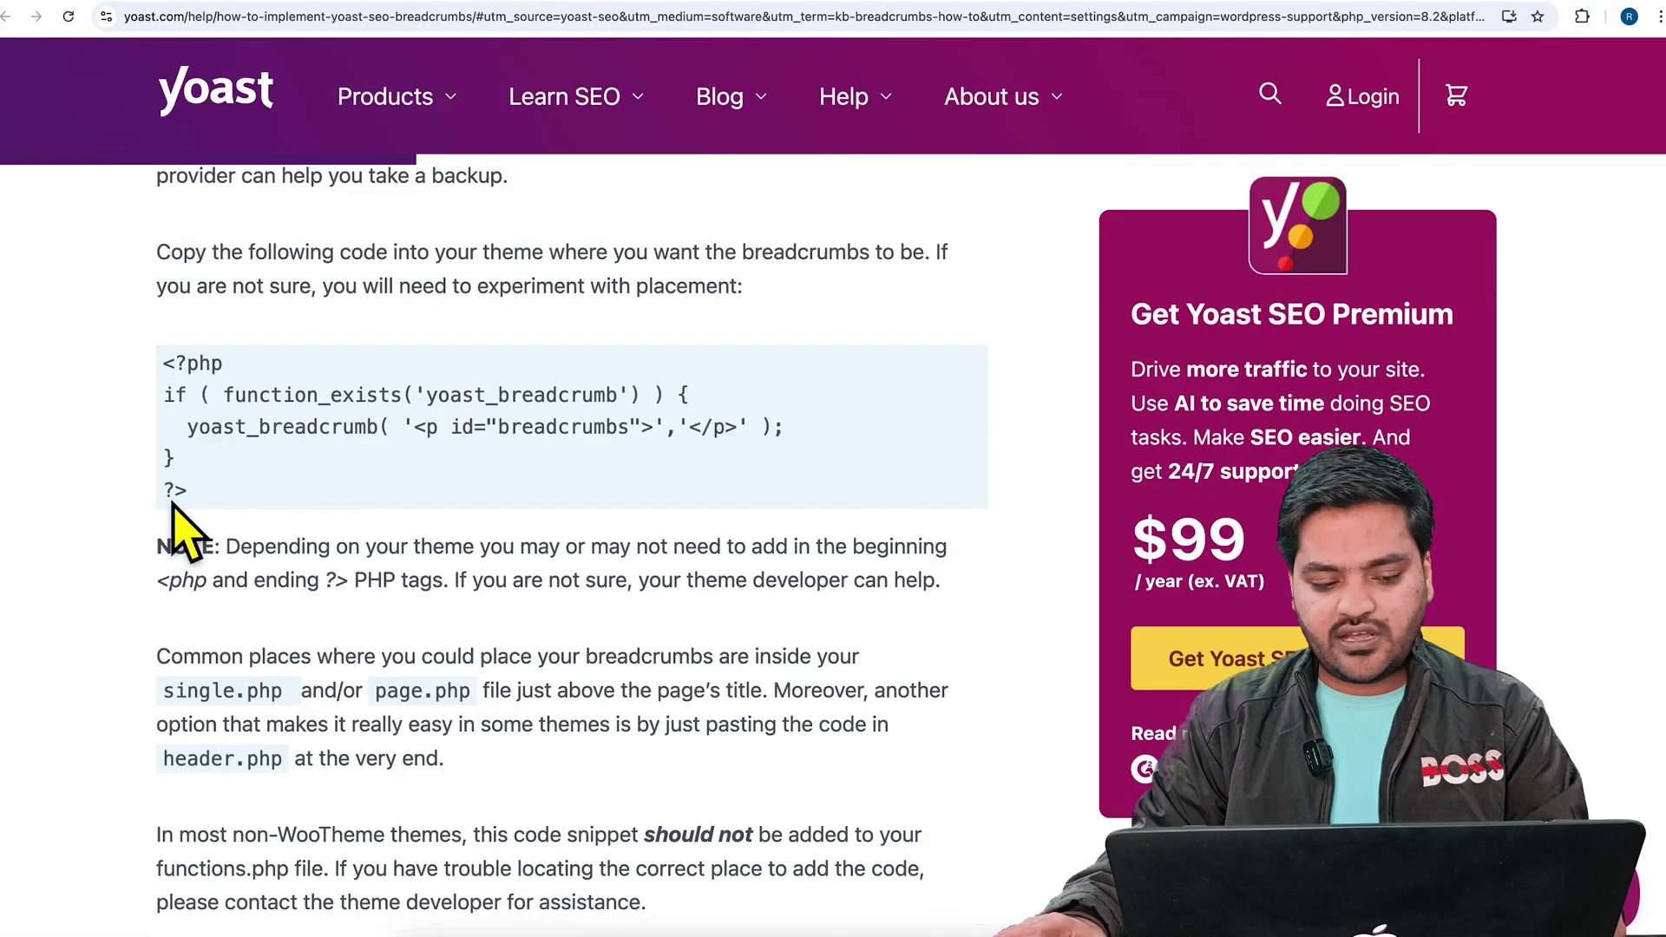
{"action": "left_click_drag", "start_coordinate": [165, 366], "coordinate": [275, 452]}
{"action": "right_click", "coordinate": [263, 420]}
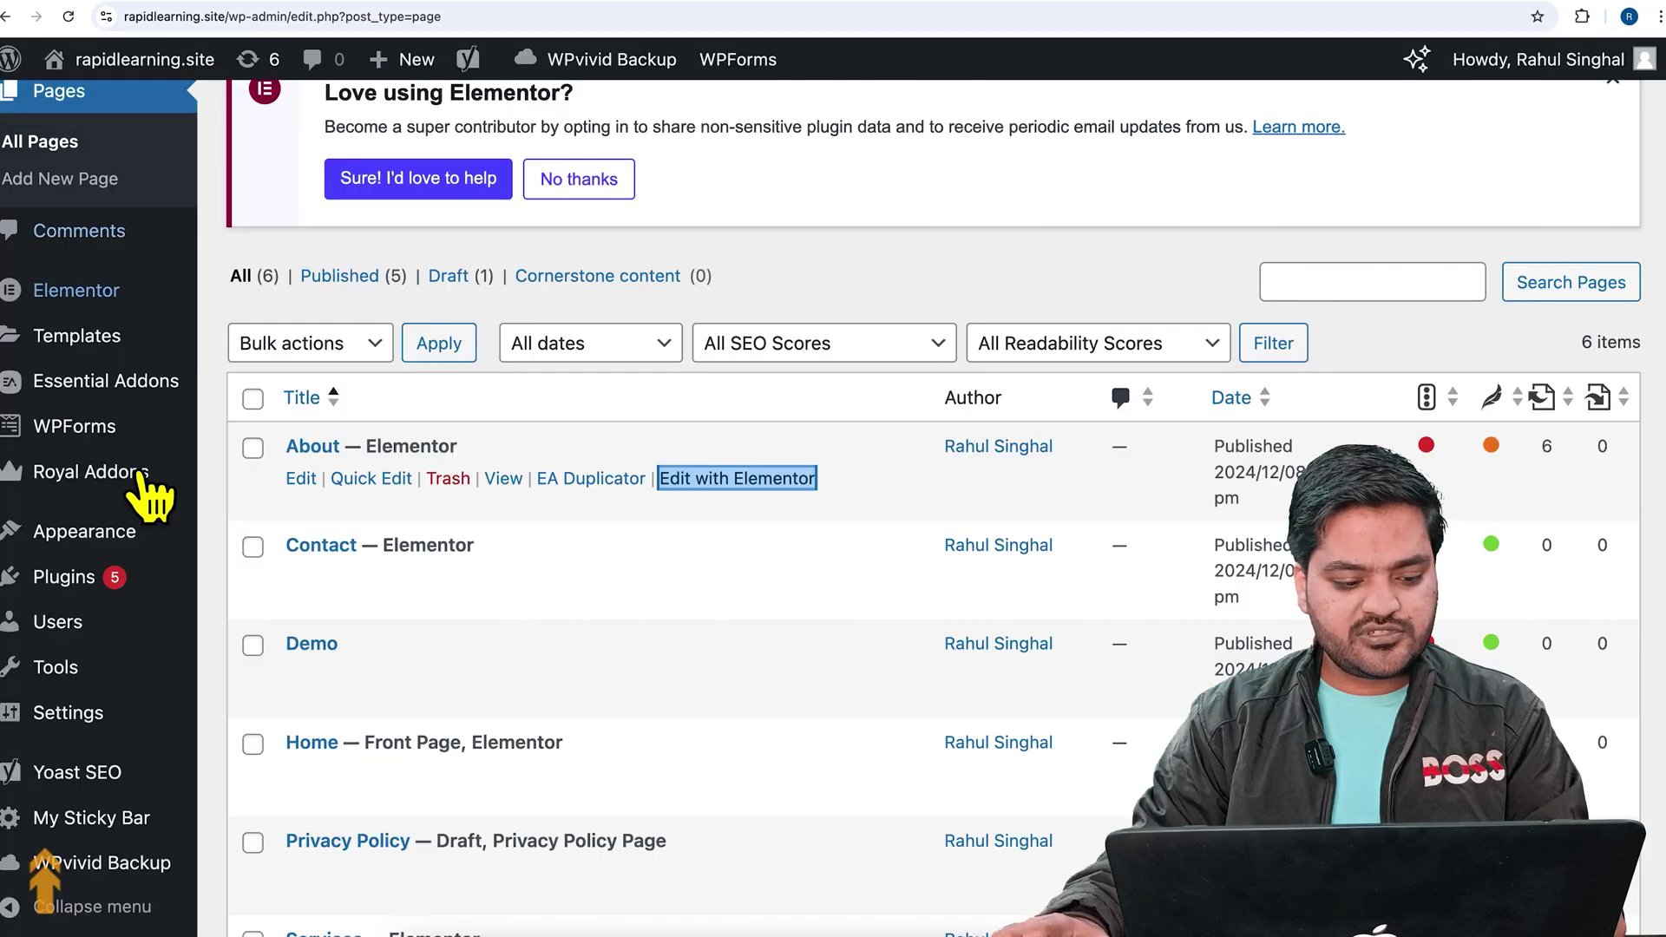
Step: Go to Appearance > Theme File Editor in WordPress
{"action": "scroll", "coordinate": [149, 494], "scroll_direction": "down", "scroll_amount": 3}
{"action": "mouse_move", "coordinate": [152, 551]}
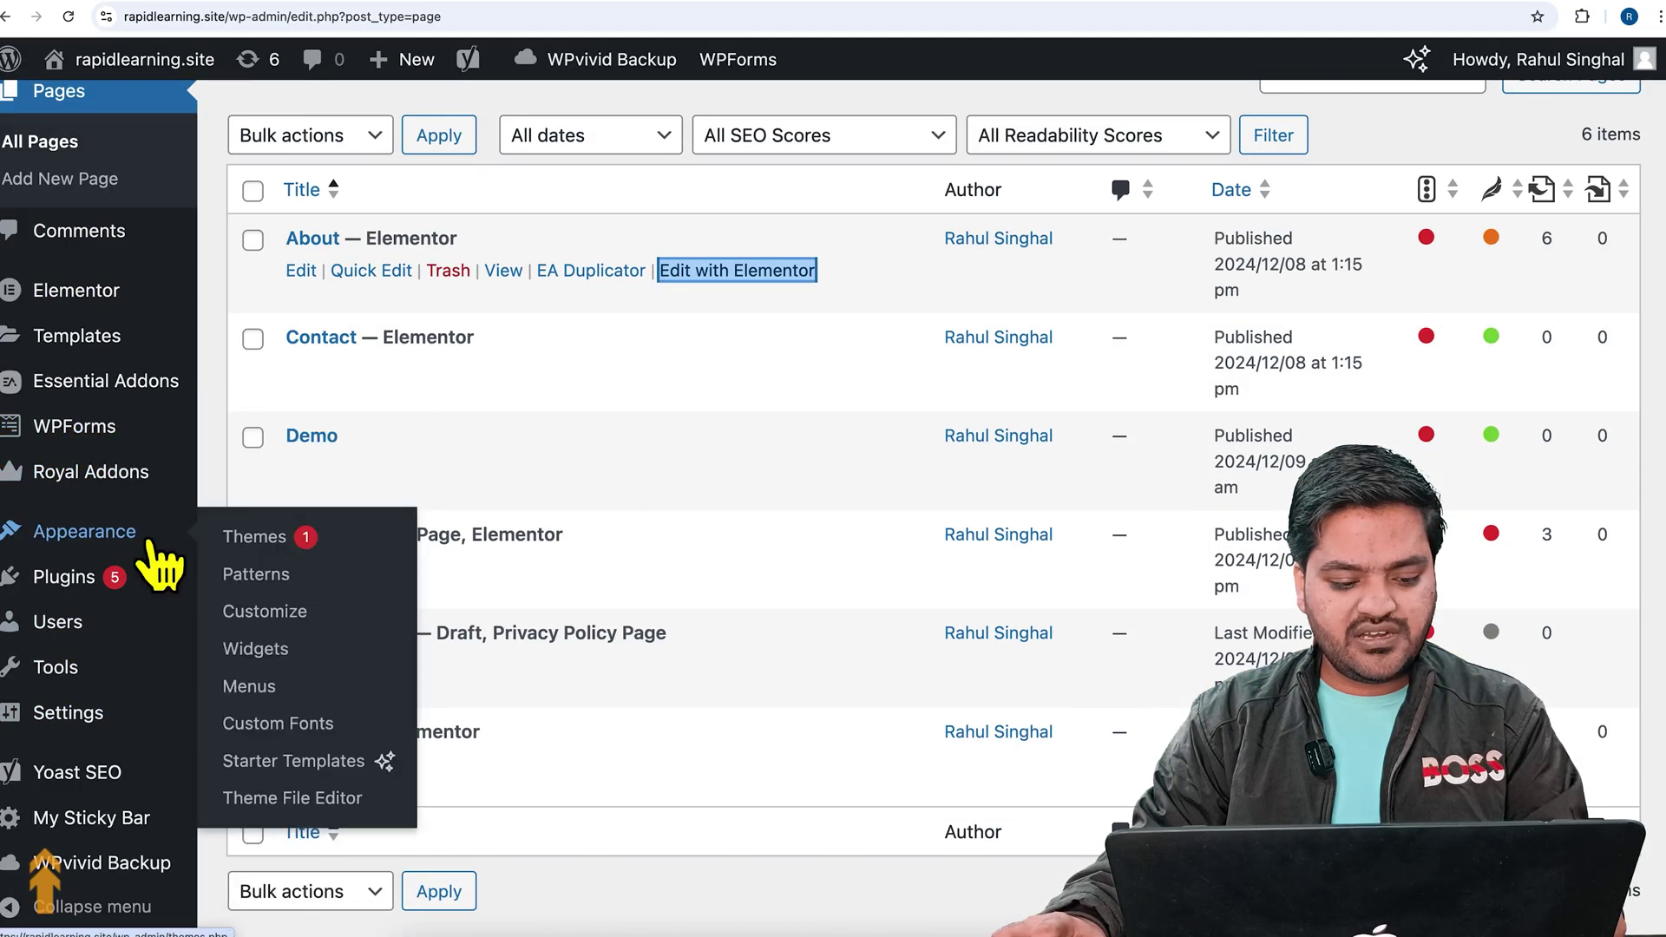
{"action": "left_click", "coordinate": [304, 811]}
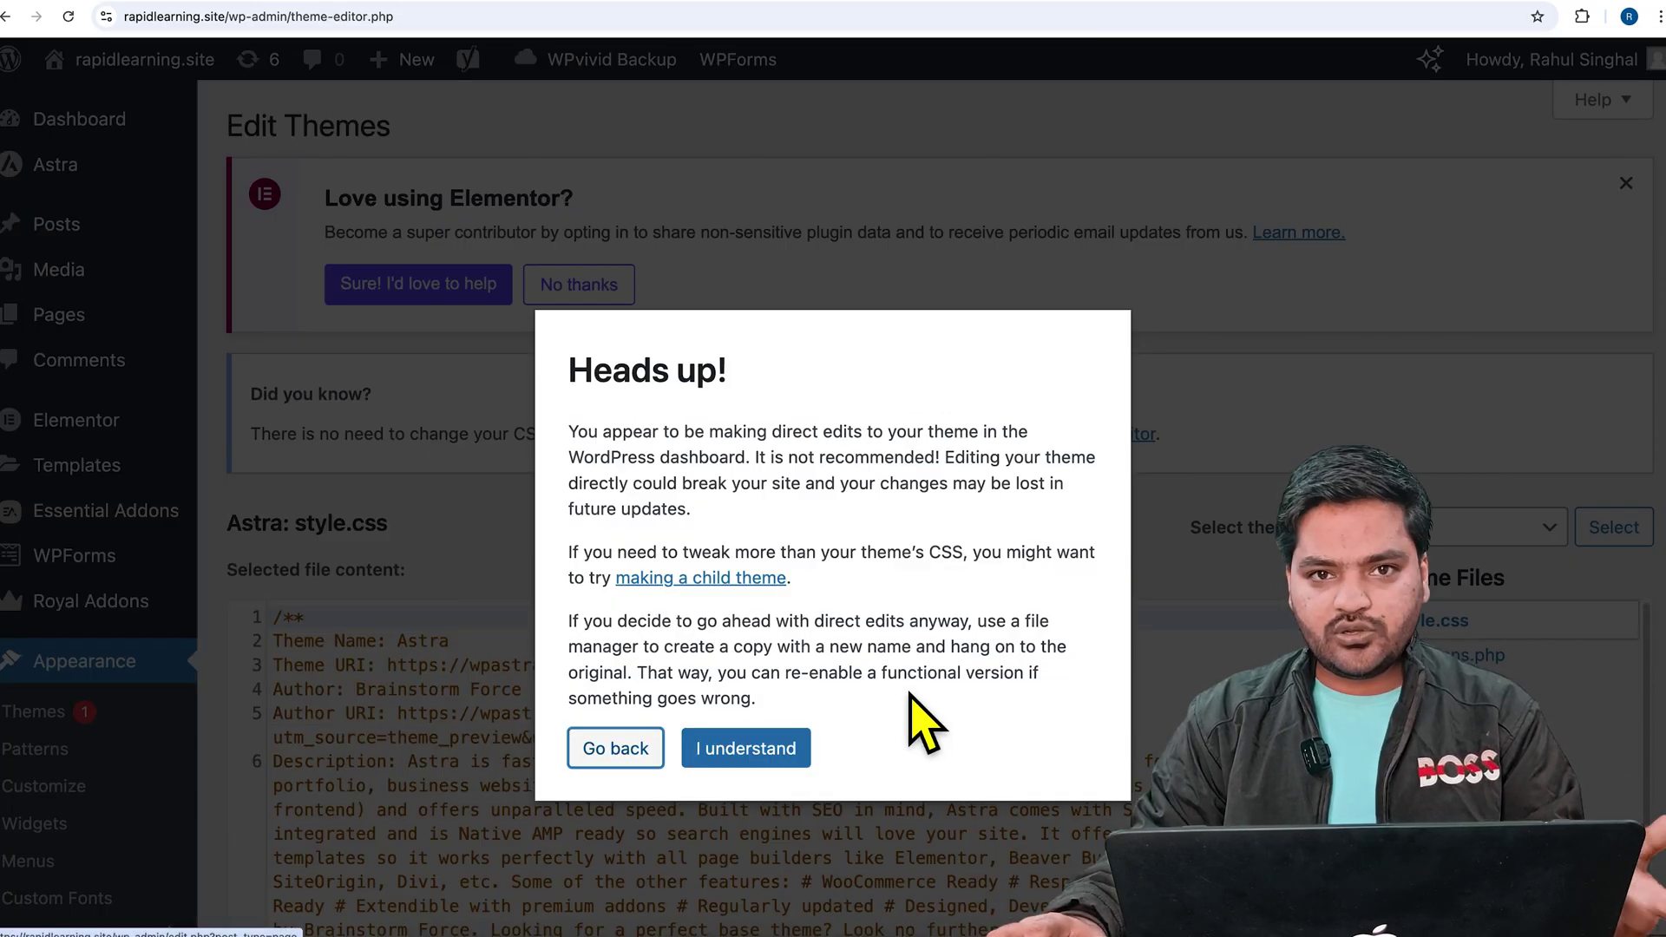
Step: Accept the Heads up! warning, dismiss the Elementor notice, and open Astra's single.php
{"action": "left_click", "coordinate": [788, 751]}
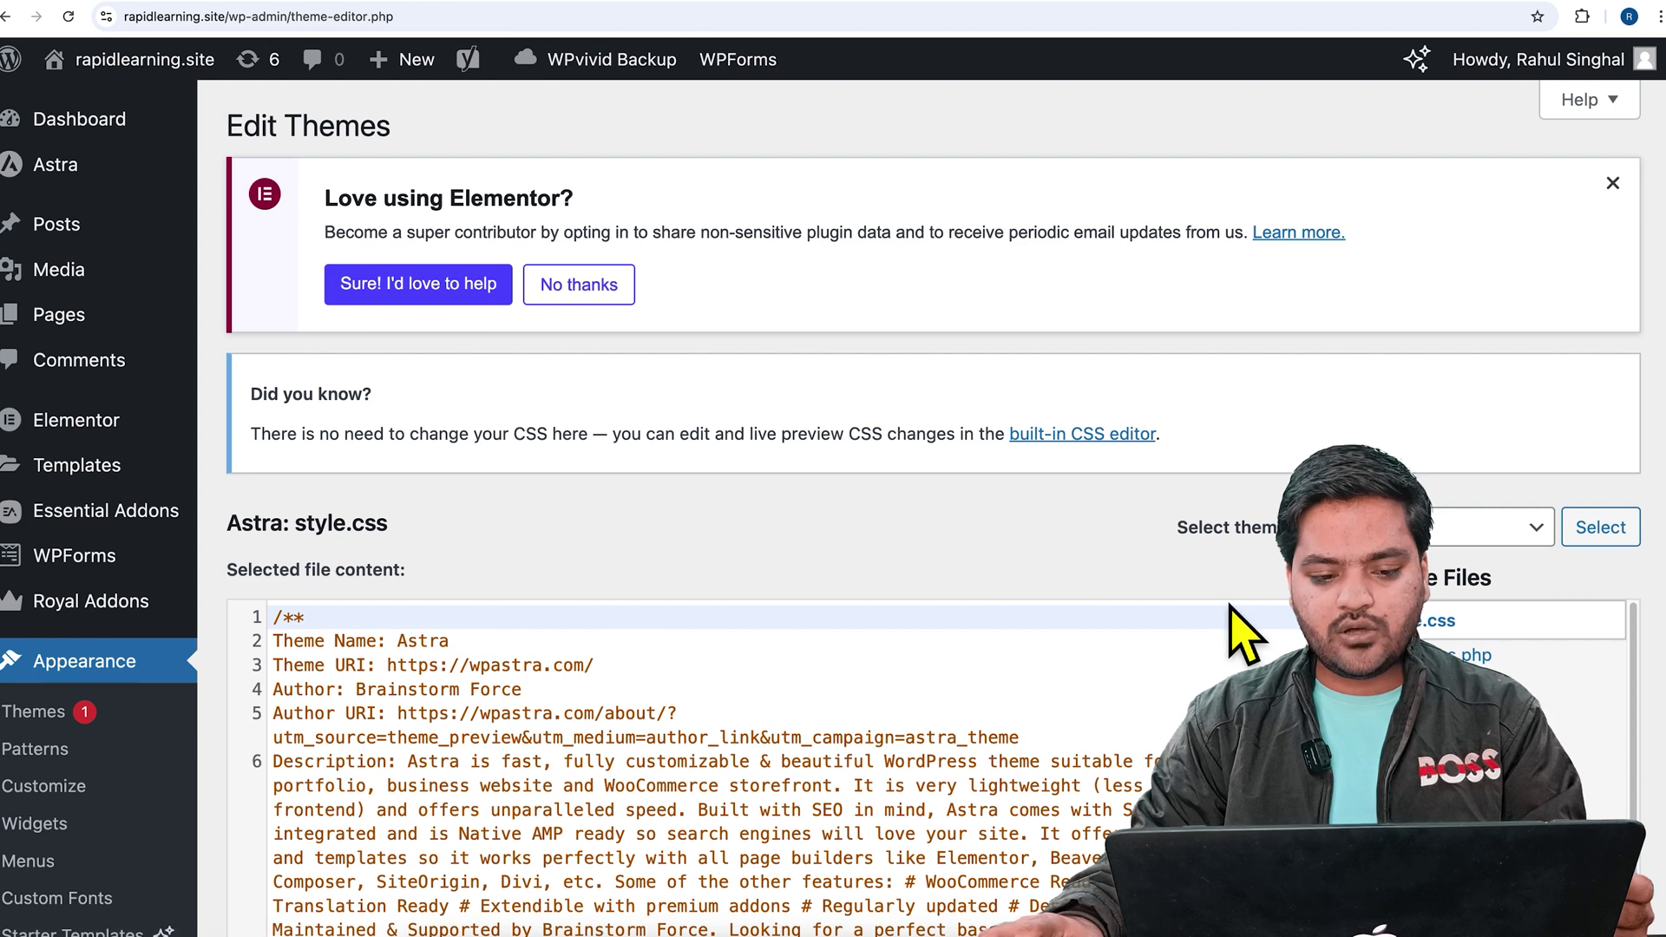
{"action": "left_click", "coordinate": [1627, 199]}
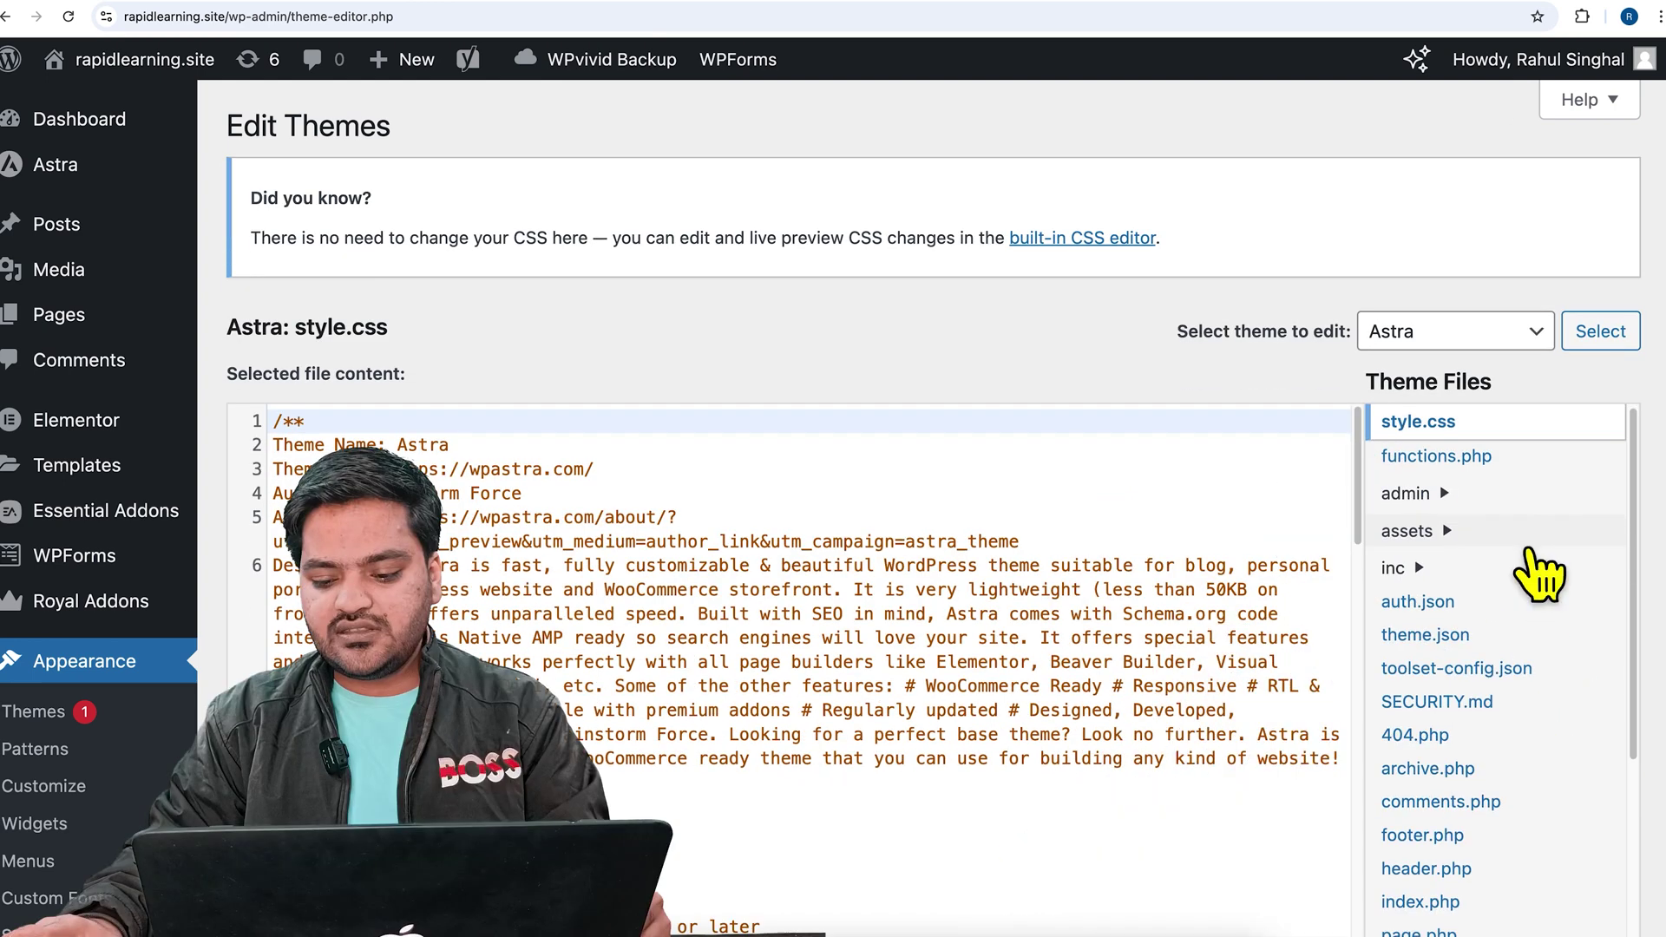
{"action": "scroll", "coordinate": [1528, 487], "scroll_direction": "down", "scroll_amount": 3}
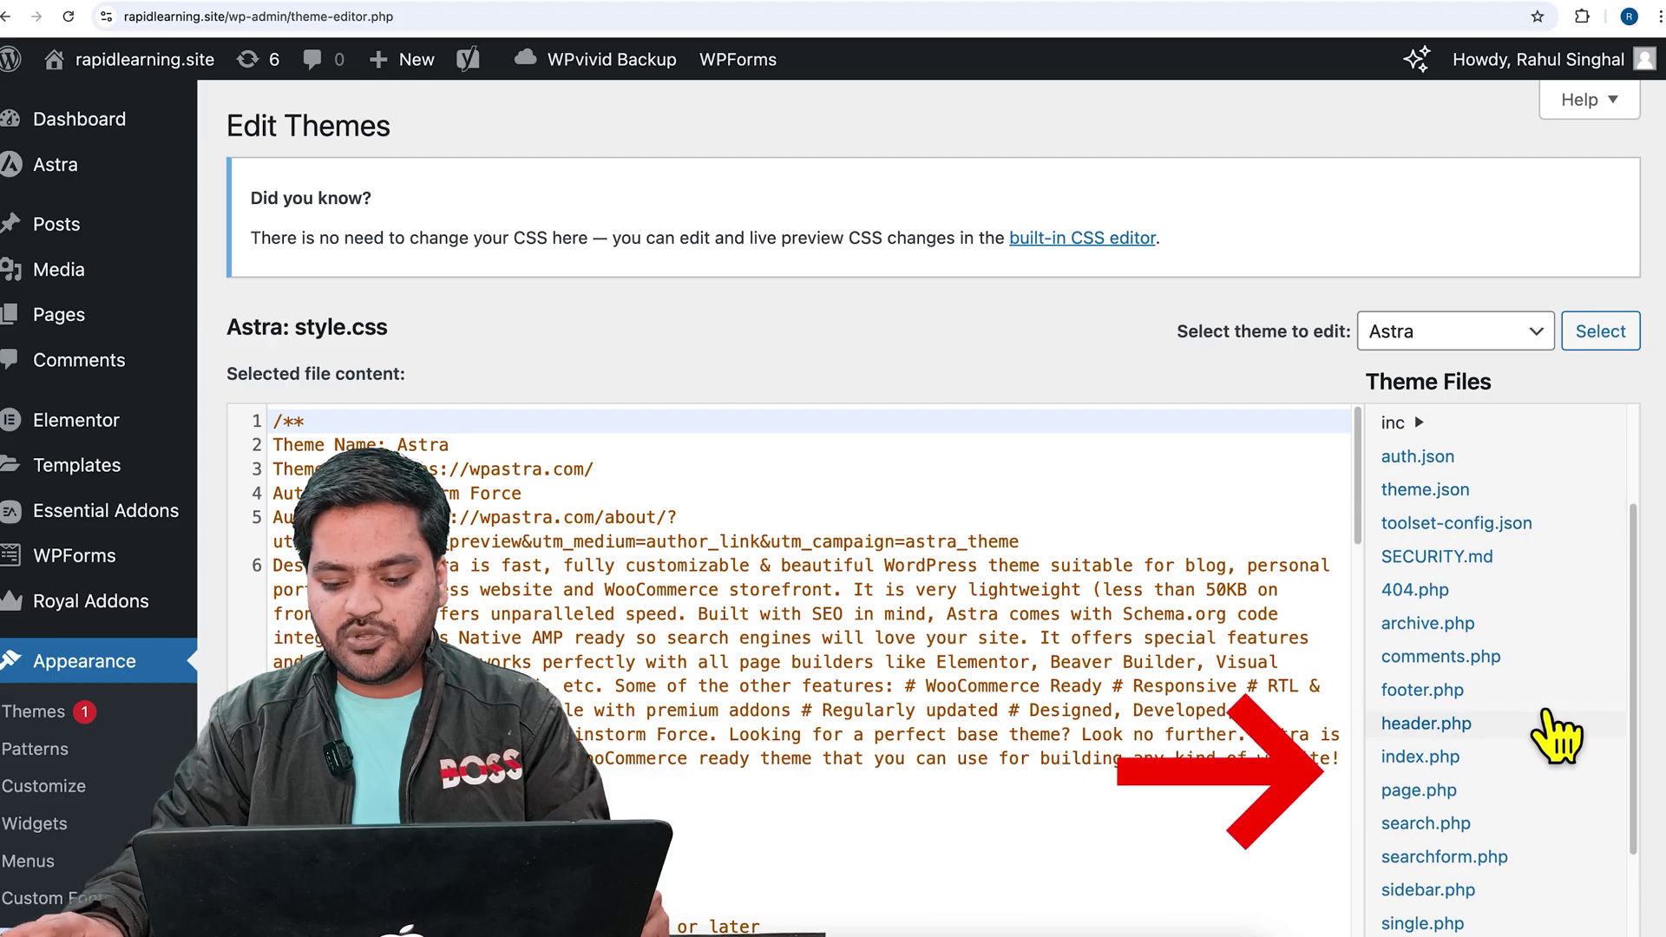
{"action": "scroll", "coordinate": [1536, 712], "scroll_direction": "down", "scroll_amount": 1}
{"action": "scroll", "coordinate": [1523, 785], "scroll_direction": "down", "scroll_amount": 1}
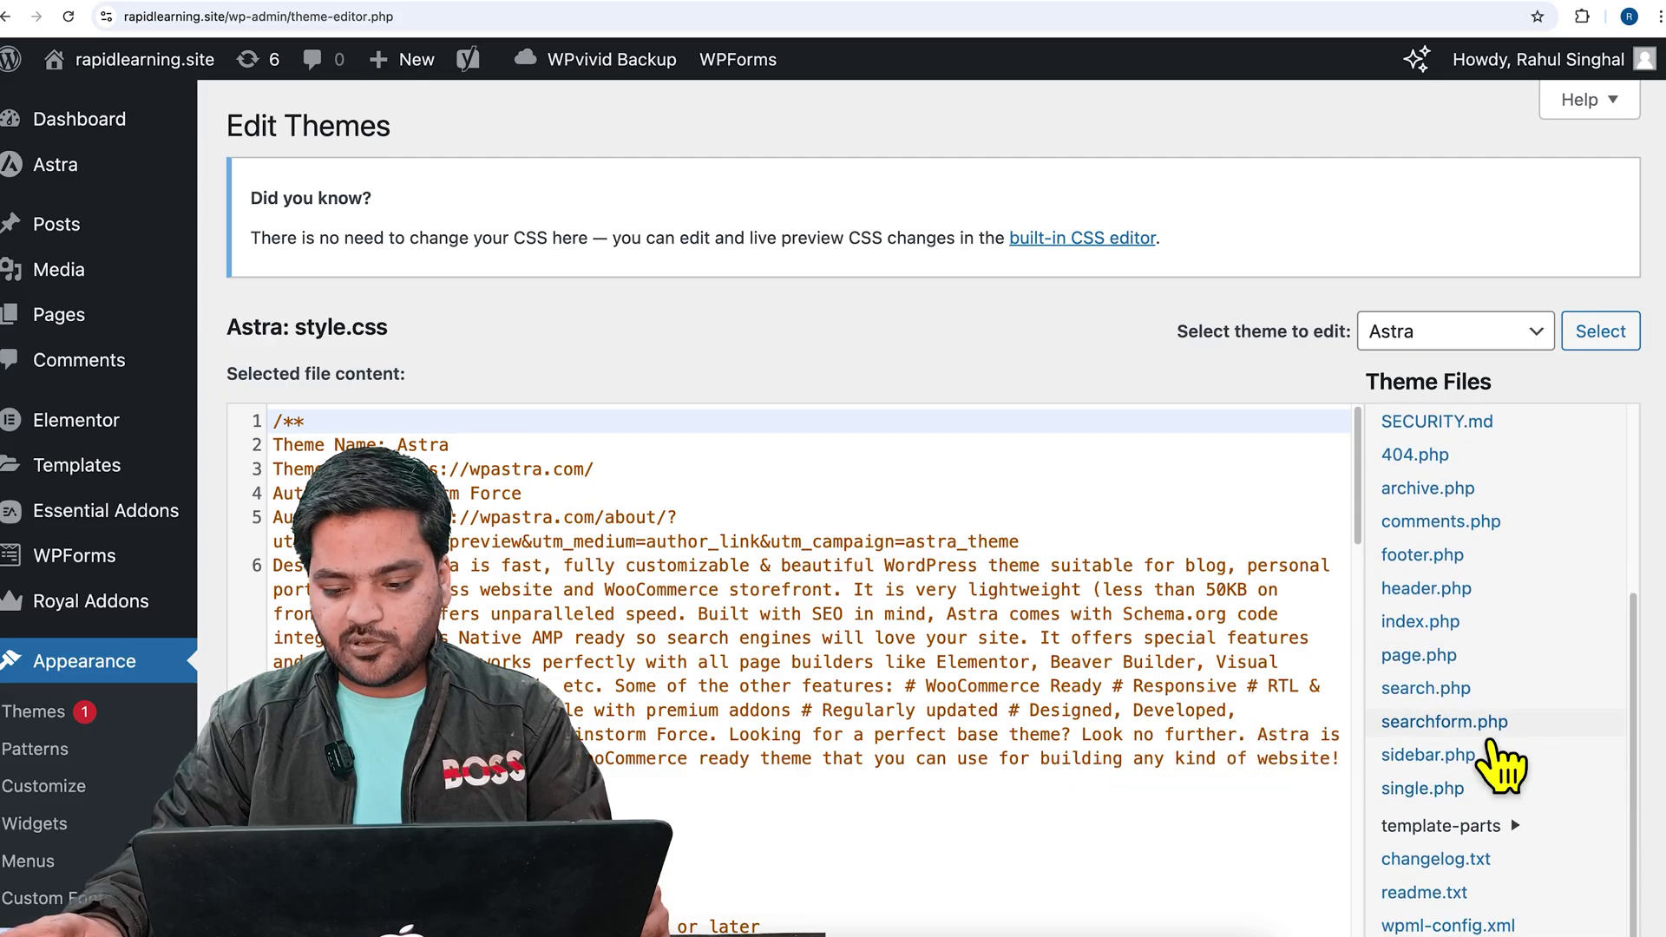
{"action": "left_click", "coordinate": [1457, 788]}
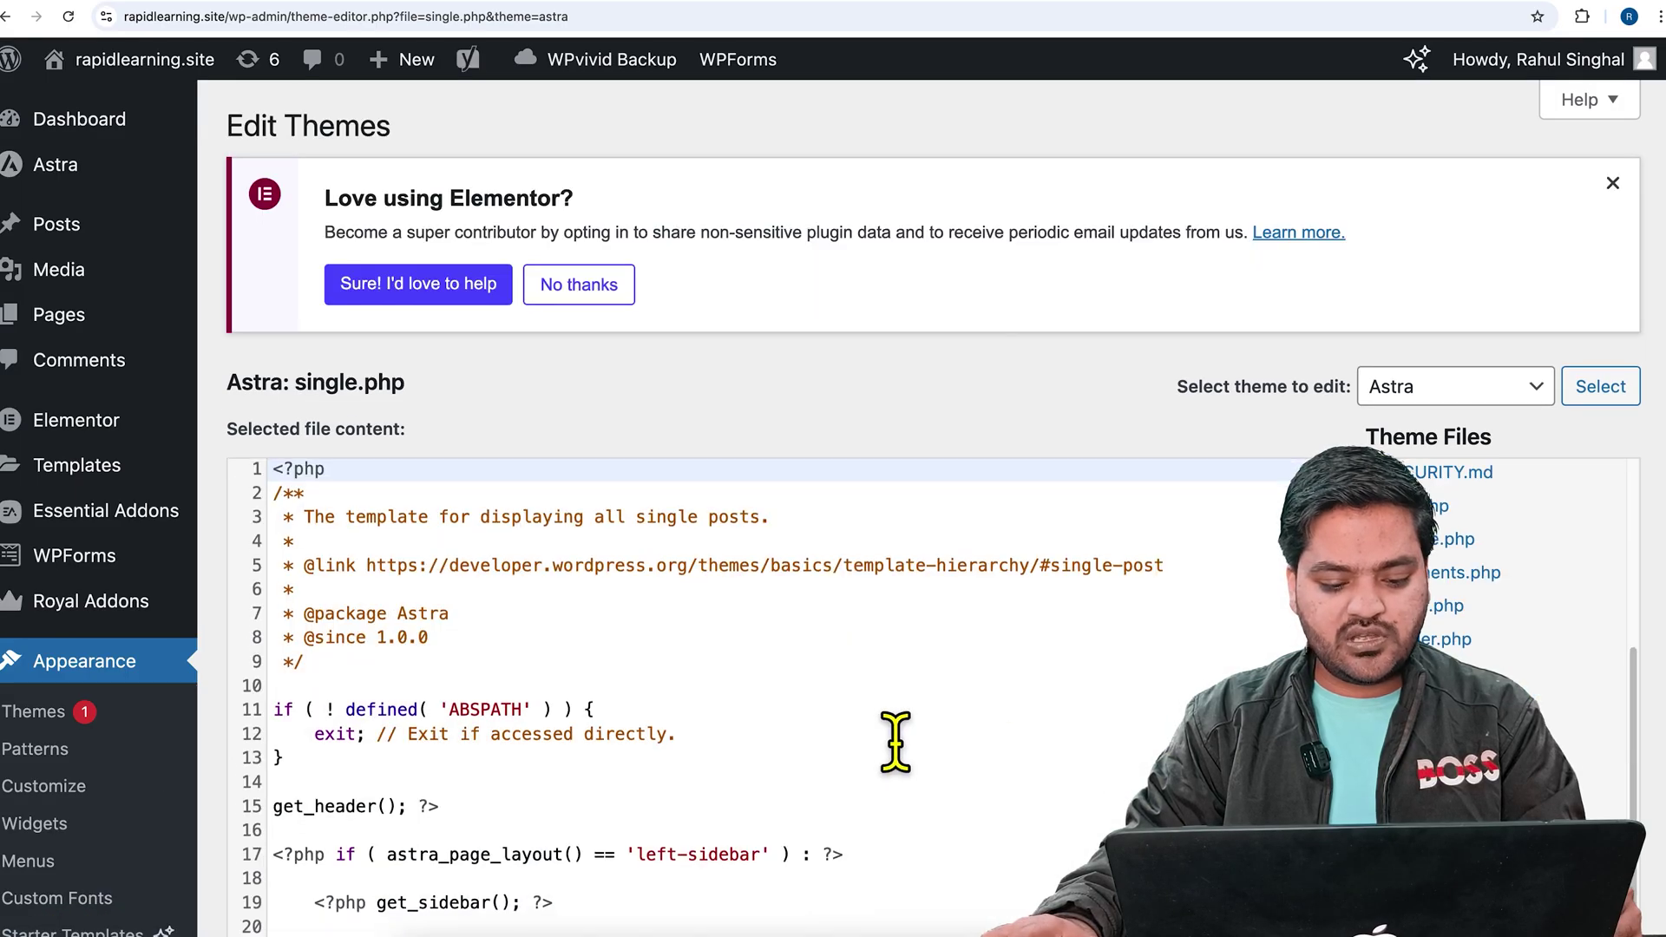
Step: Paste the Yoast breadcrumb snippet after line 21's endif in single.php and update the file
{"action": "scroll", "coordinate": [825, 502], "scroll_direction": "down", "scroll_amount": 3}
{"action": "scroll", "coordinate": [854, 478], "scroll_direction": "down", "scroll_amount": 5}
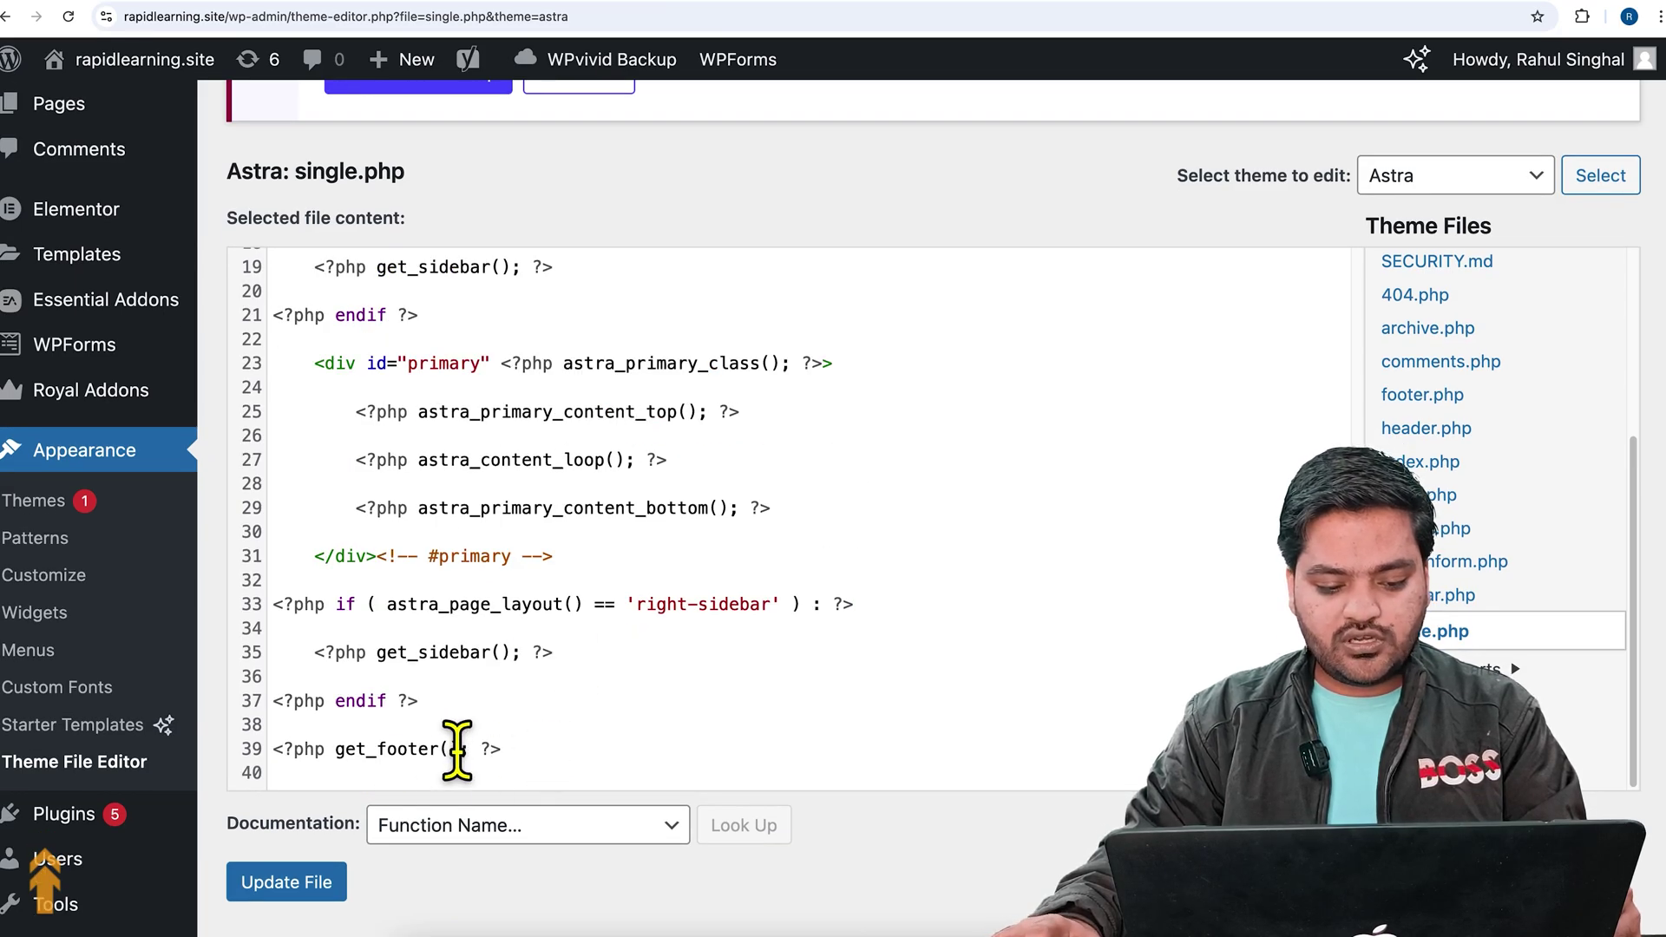
{"action": "scroll", "coordinate": [495, 722], "scroll_direction": "up", "scroll_amount": 3}
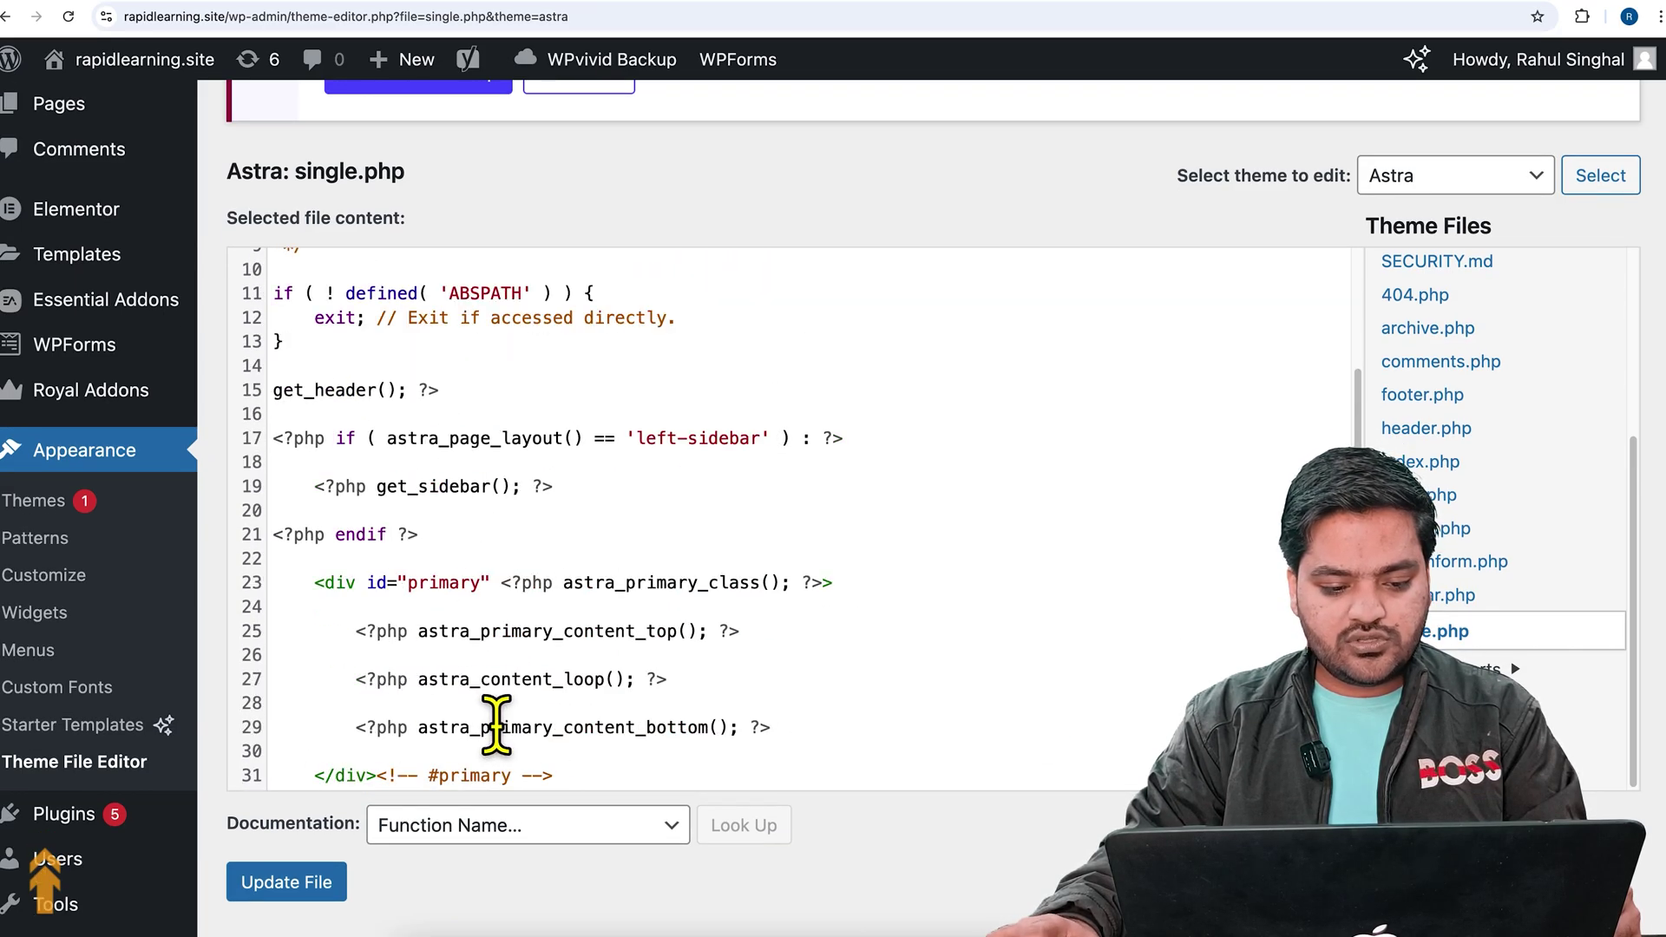
{"action": "scroll", "coordinate": [471, 674], "scroll_direction": "up", "scroll_amount": 3}
{"action": "scroll", "coordinate": [669, 680], "scroll_direction": "down", "scroll_amount": 3}
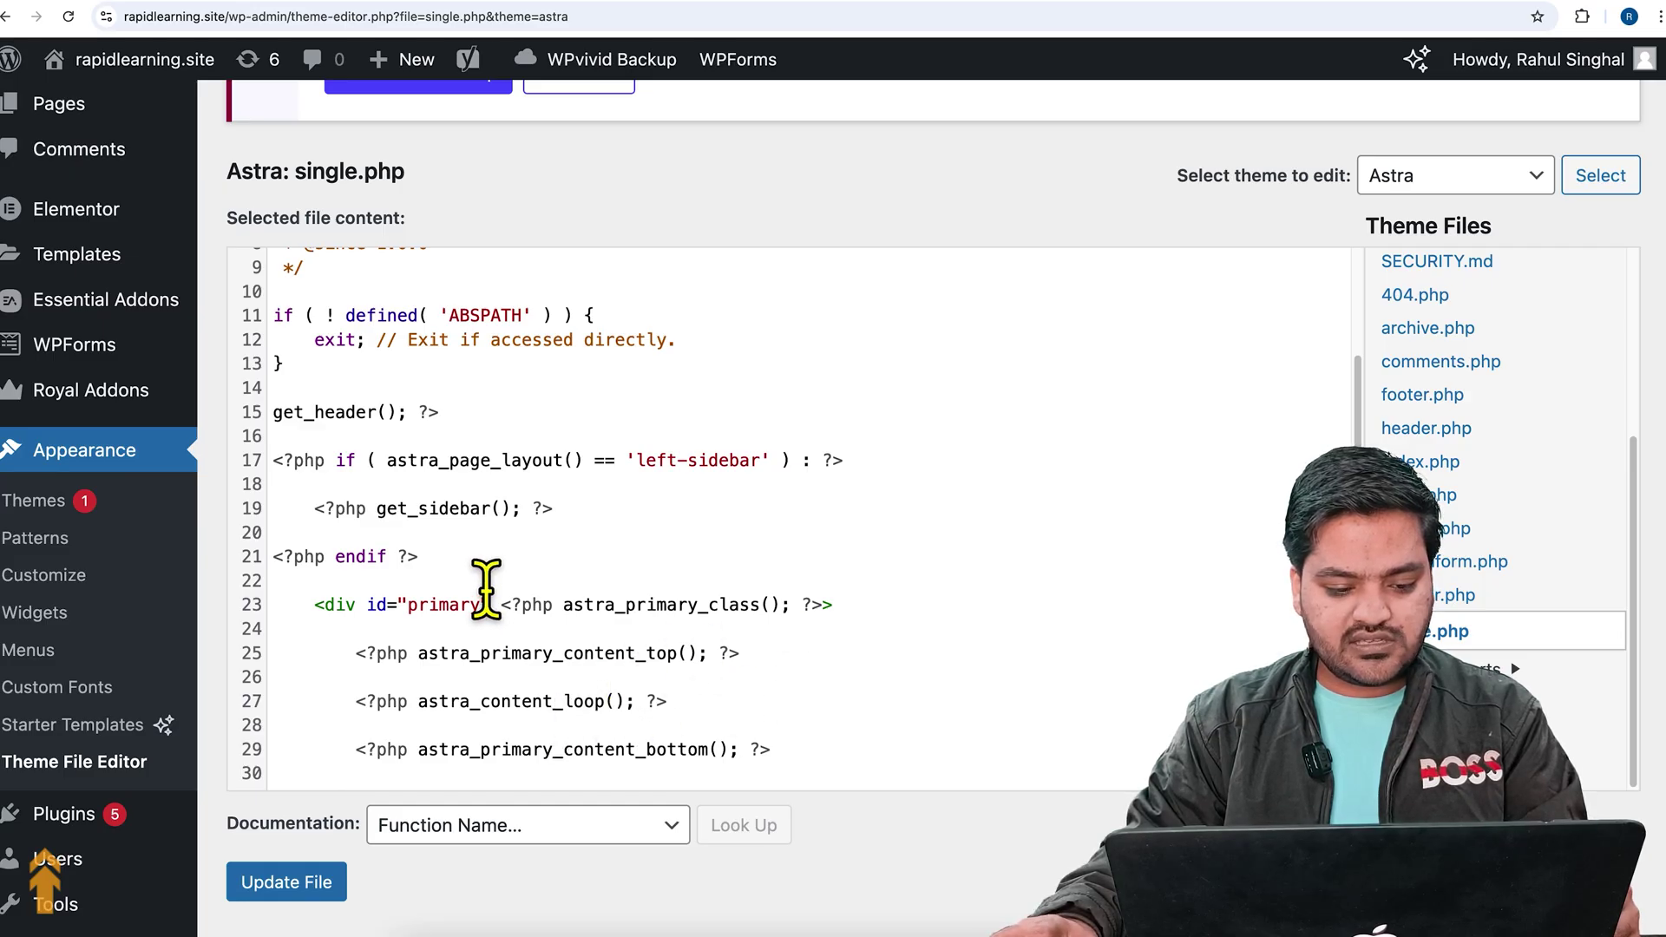
{"action": "left_click", "coordinate": [520, 559]}
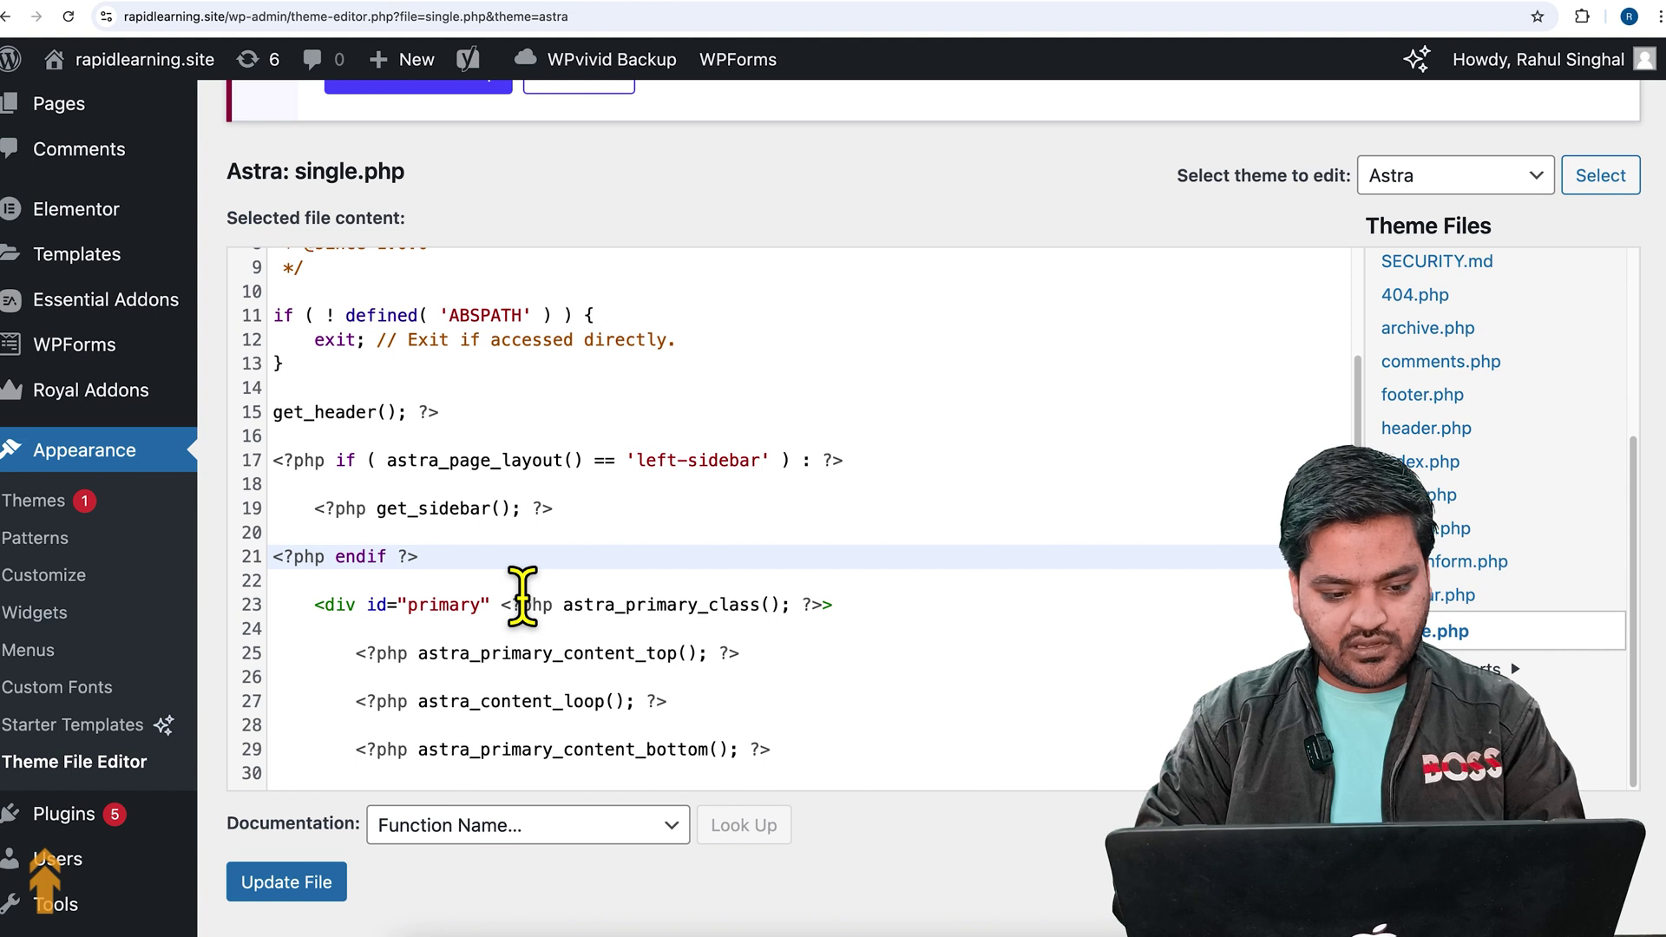
{"action": "type", "text": "<?php if ( function_exists('yoast_breadcrumb') ) {   yoast_breadcrumb( '<p id=\"breadcrumbs\">','</p>' ); } ?>"}
{"action": "left_click", "coordinate": [299, 882]}
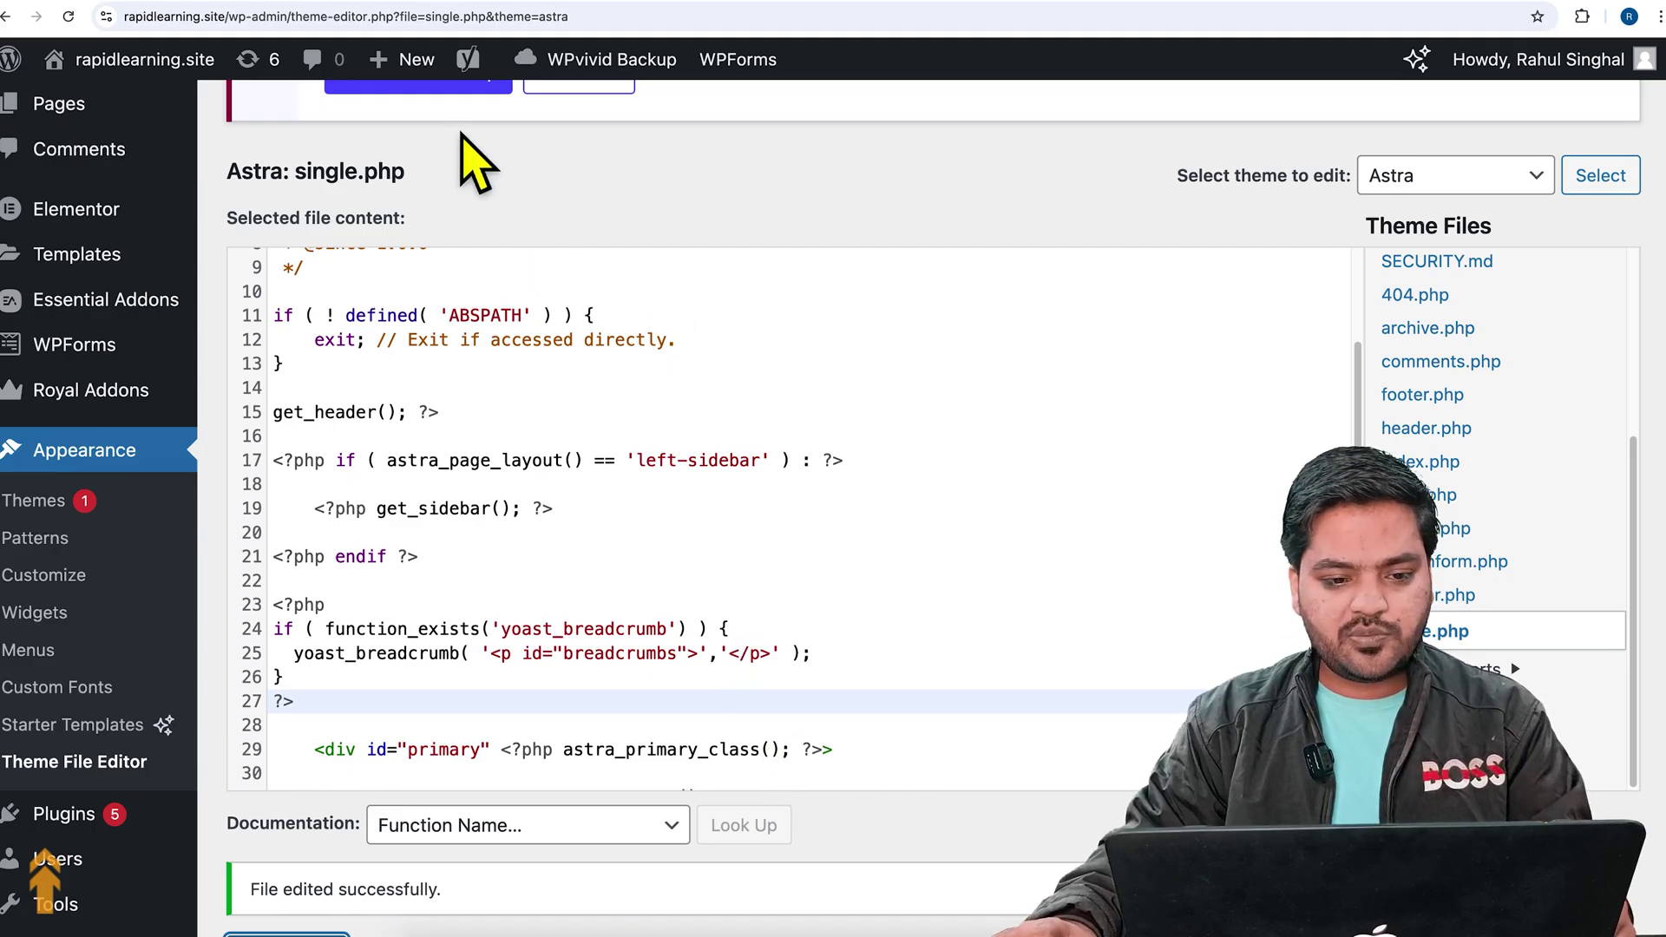
Step: View the Hello world! post from All Posts and highlight its Home » Hello world! breadcrumb
{"action": "scroll", "coordinate": [130, 353], "scroll_direction": "up", "scroll_amount": 3}
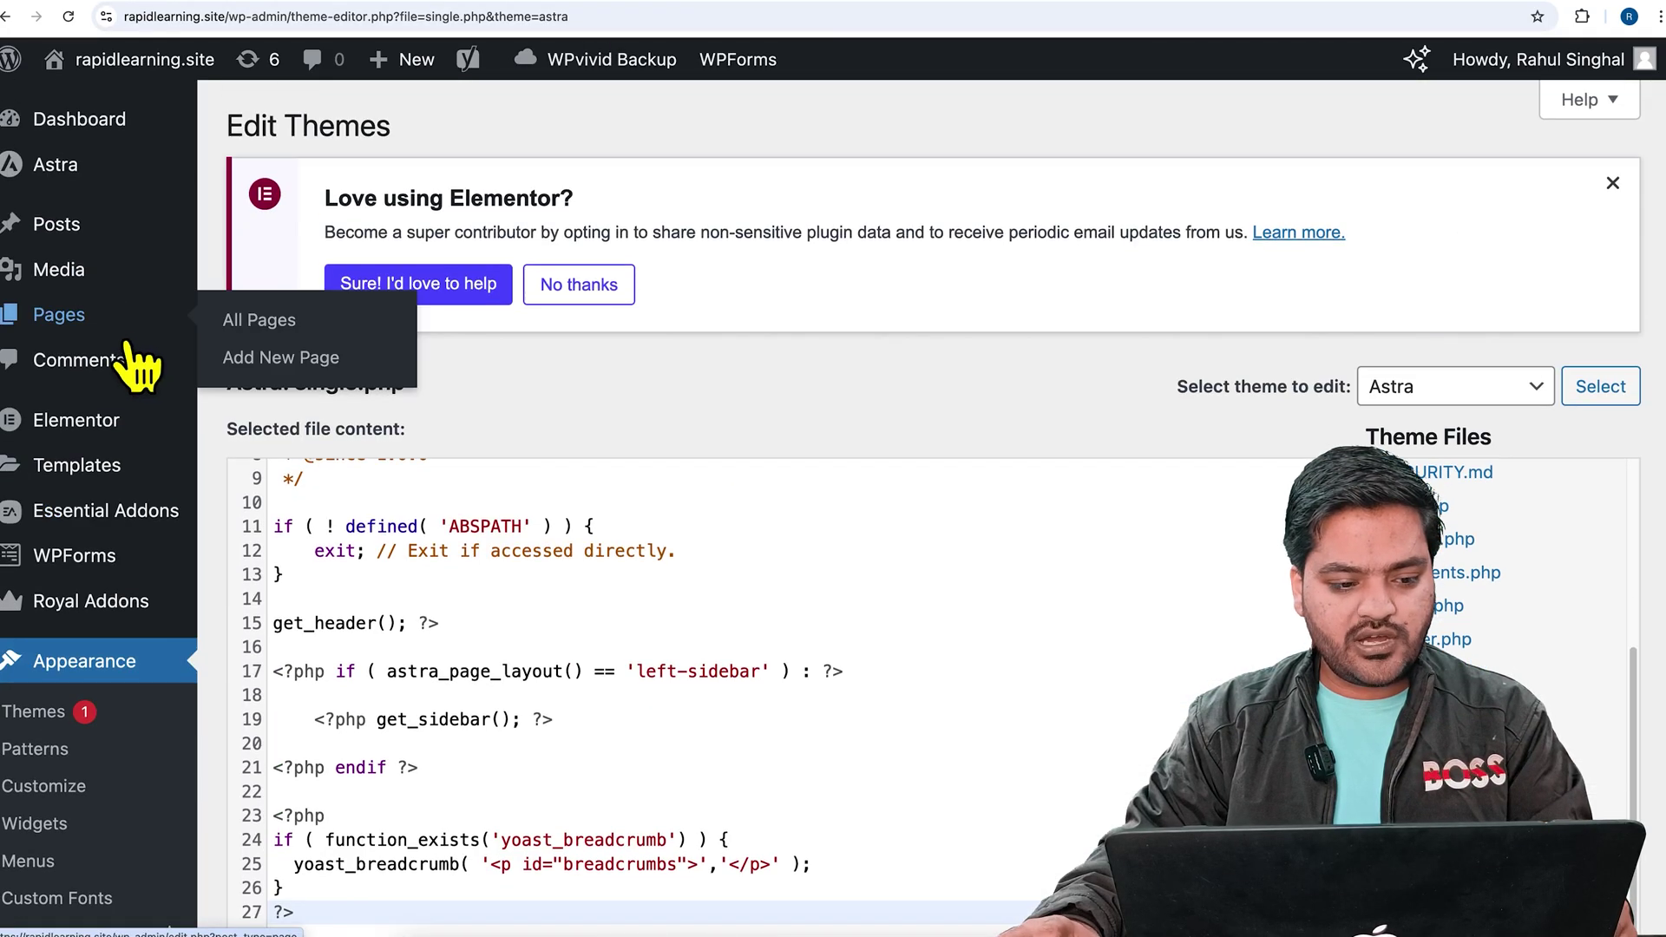
{"action": "left_click", "coordinate": [345, 243]}
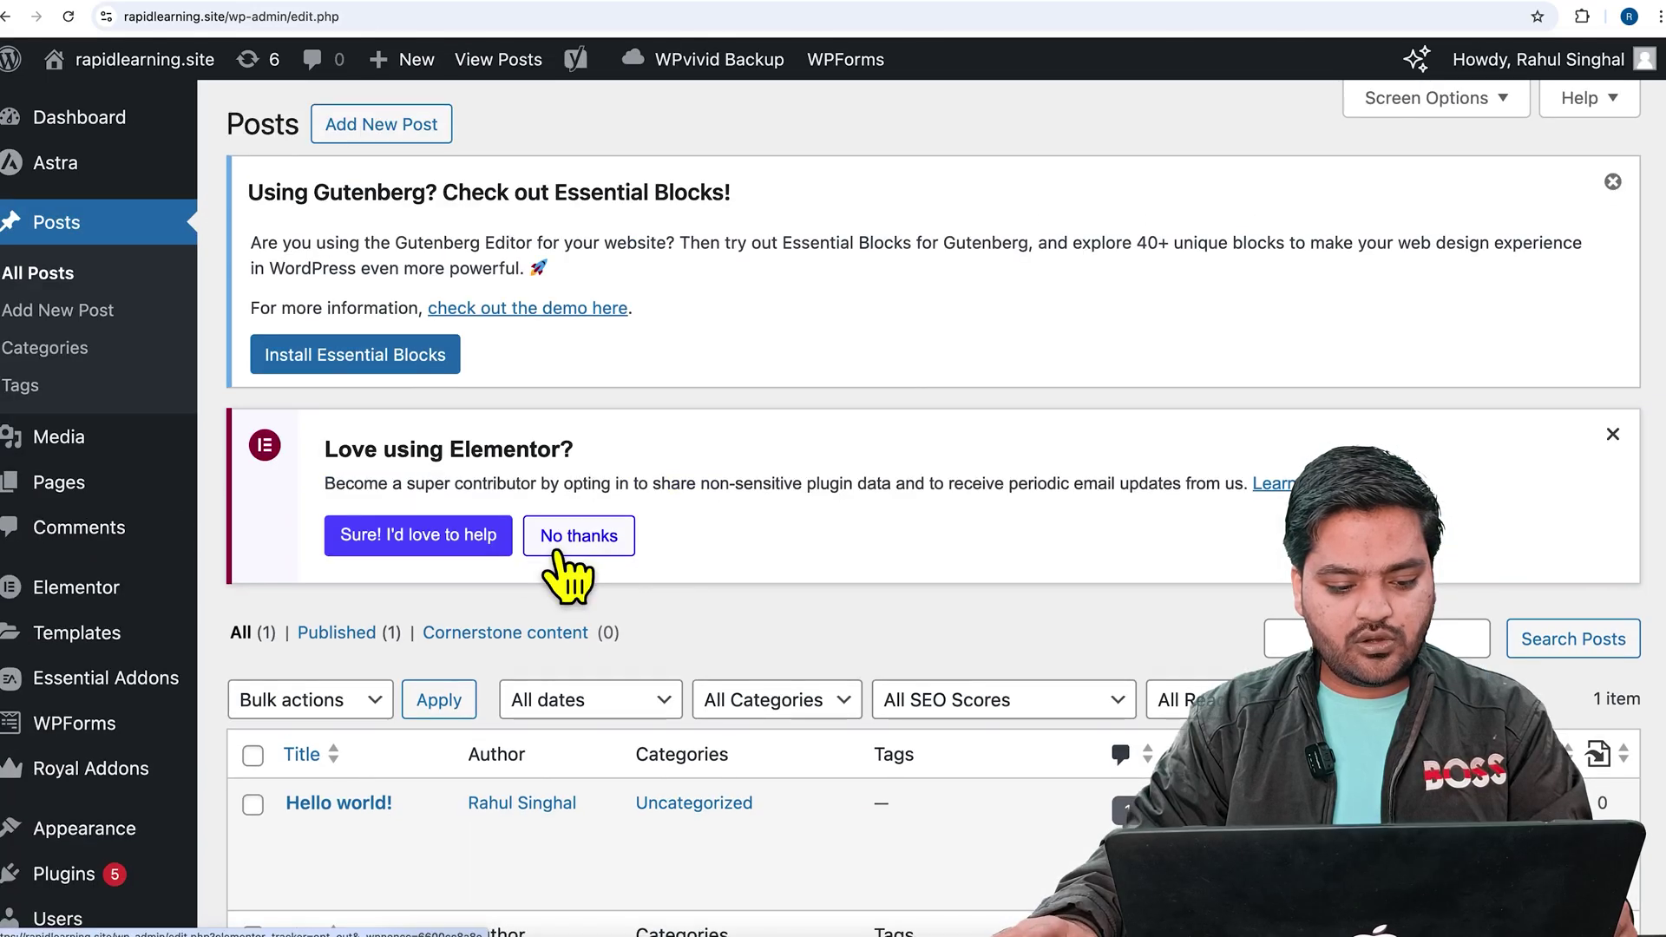
{"action": "scroll", "coordinate": [451, 755], "scroll_direction": "down", "scroll_amount": 2}
{"action": "mouse_move", "coordinate": [383, 767]}
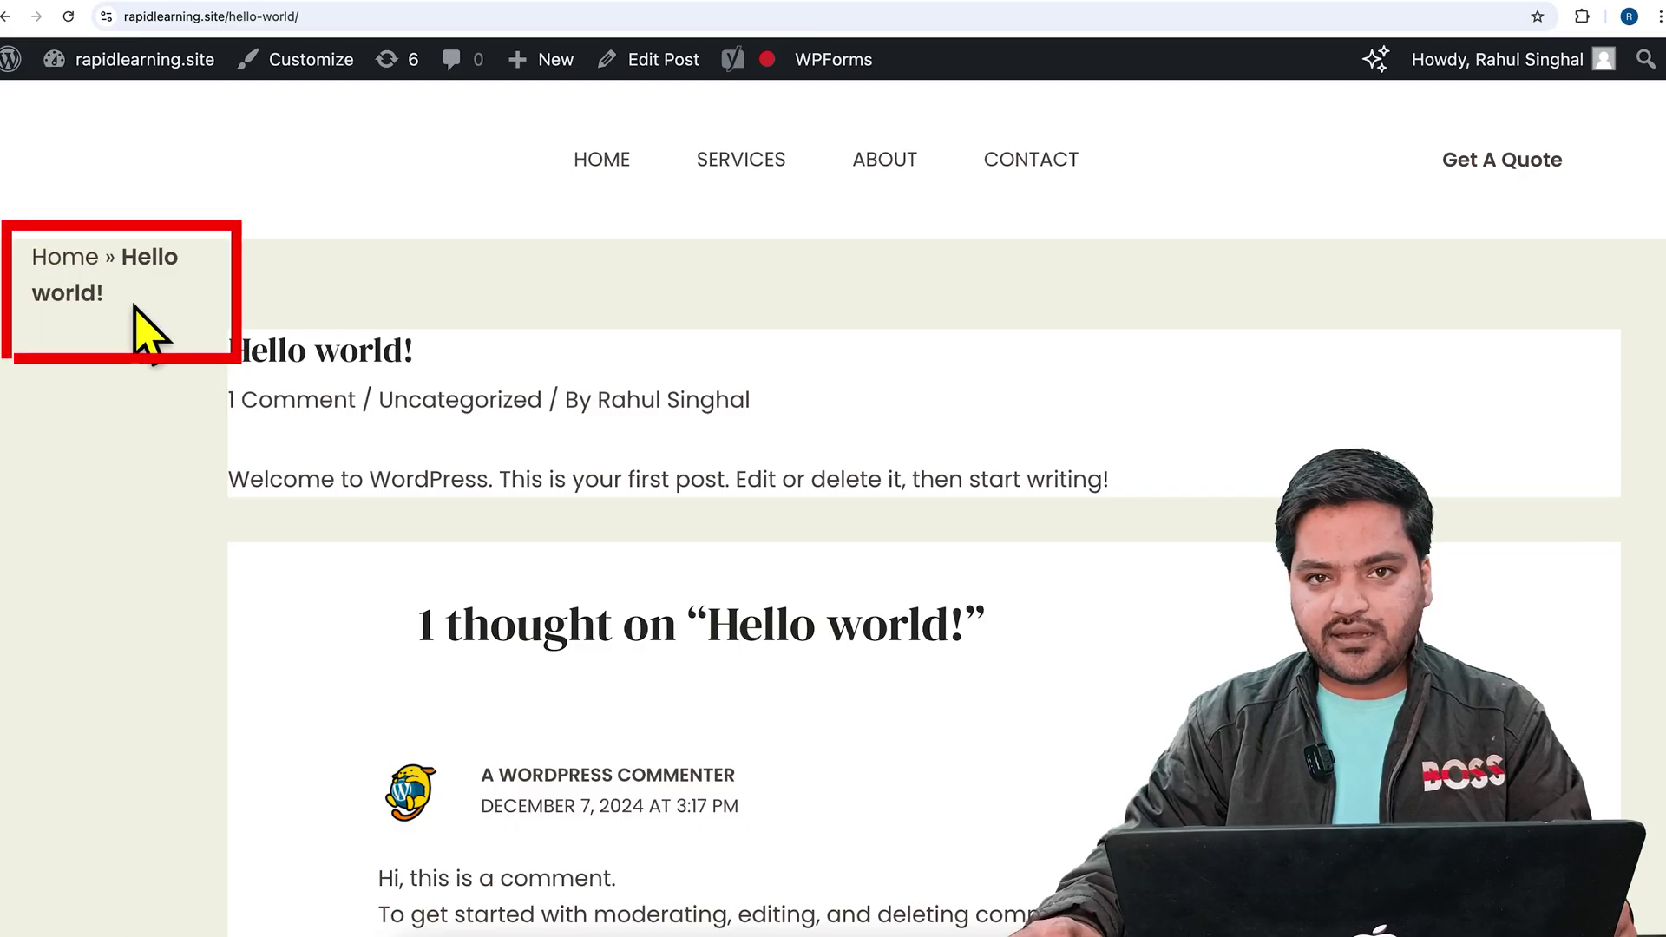
{"action": "triple_click", "coordinate": [40, 274]}
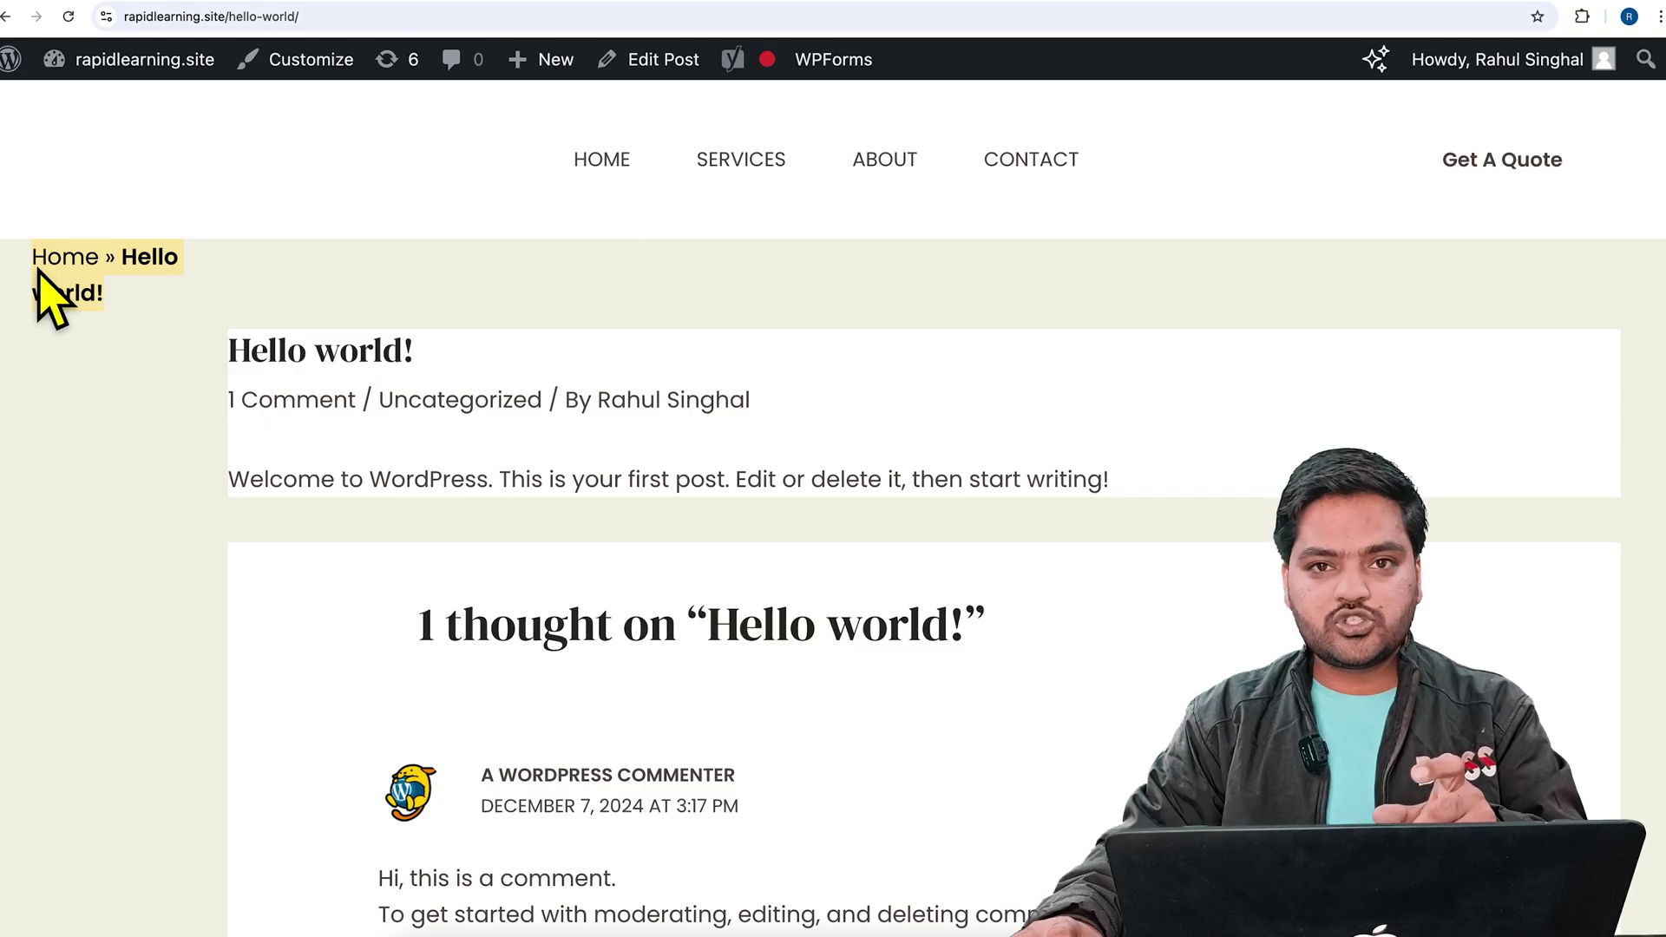
{"action": "left_click", "coordinate": [445, 343]}
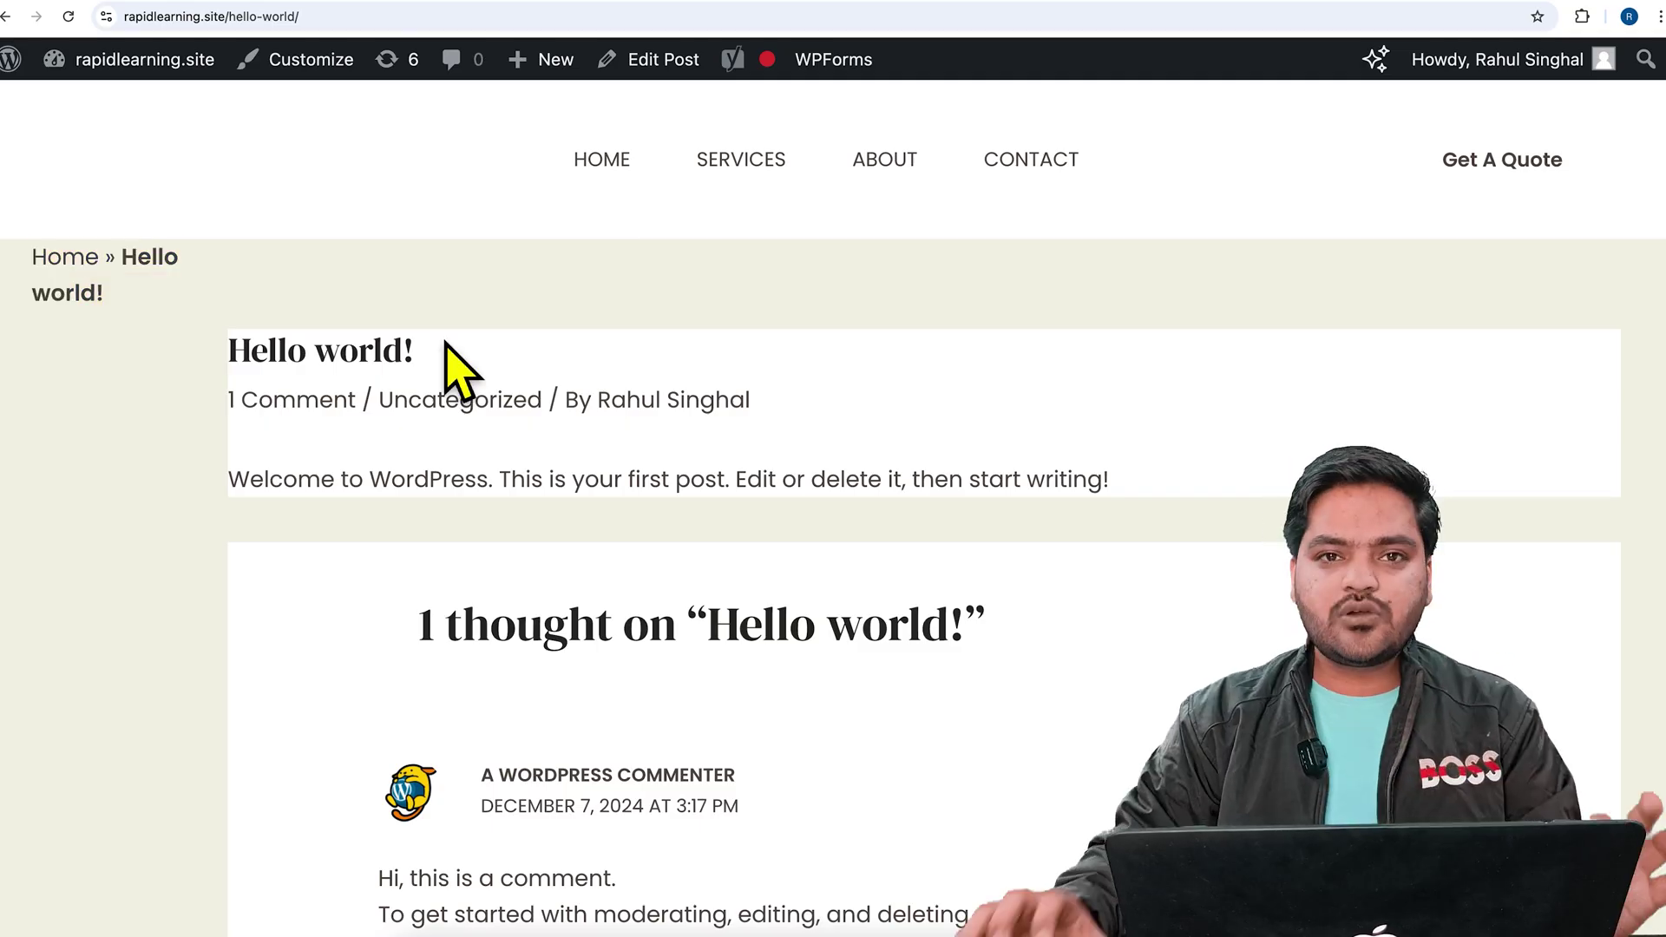